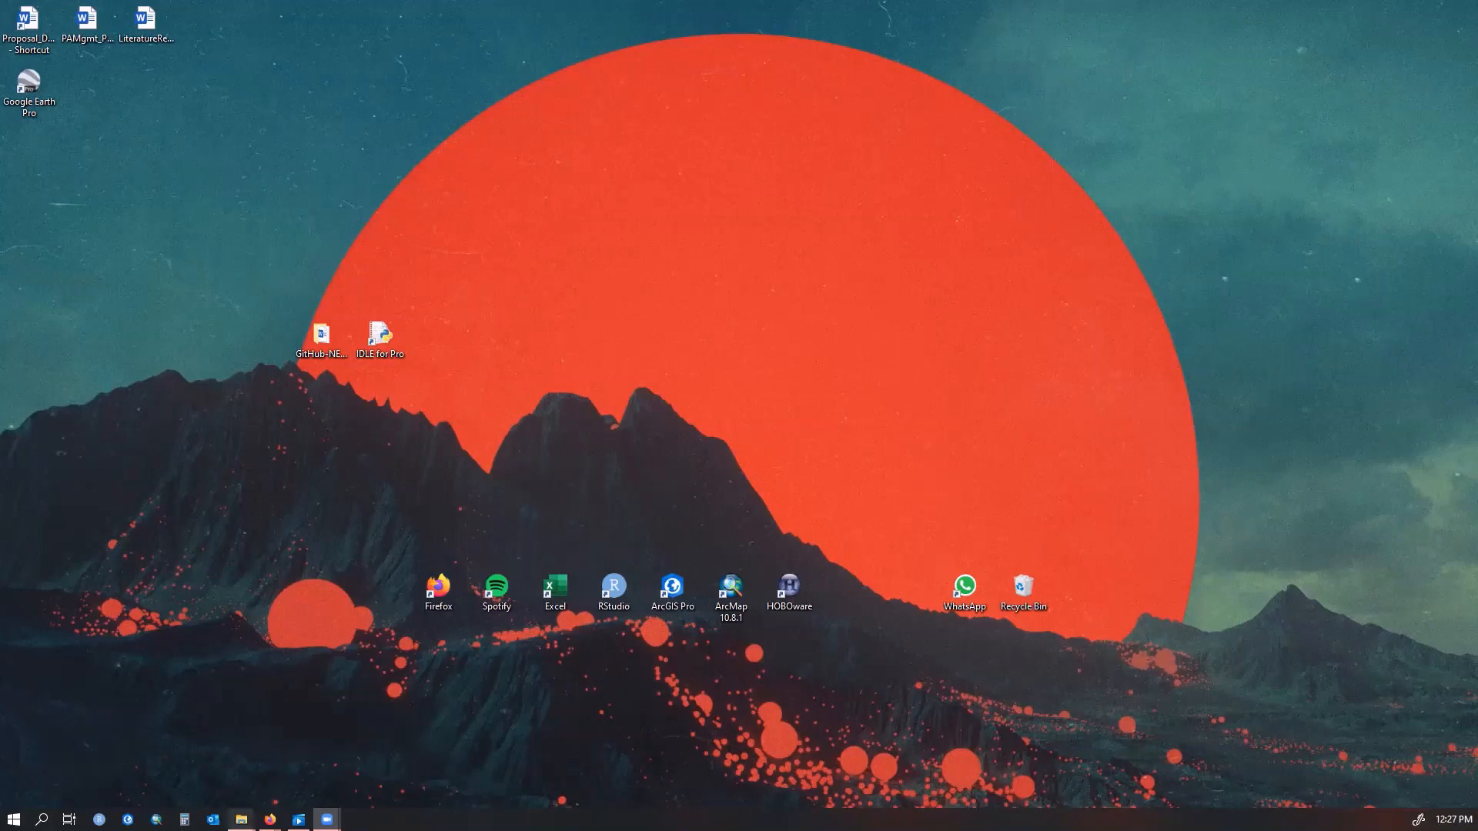
Open the 2018-2019_Grossman subfolder inside the Grossman Hammock hemispherical photos folder
mouse_move(241, 819)
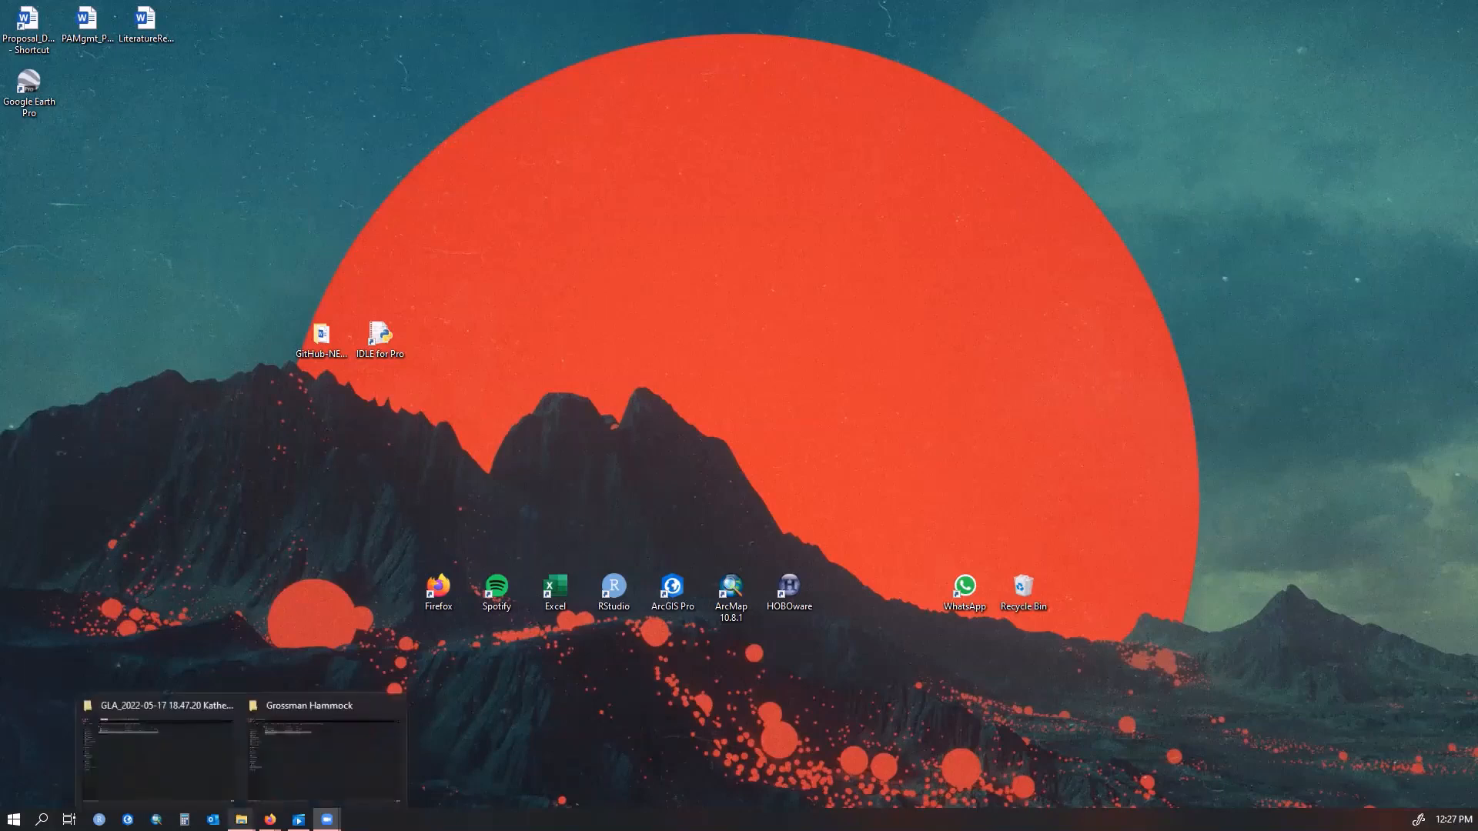
click(260, 767)
mouse_move(241, 819)
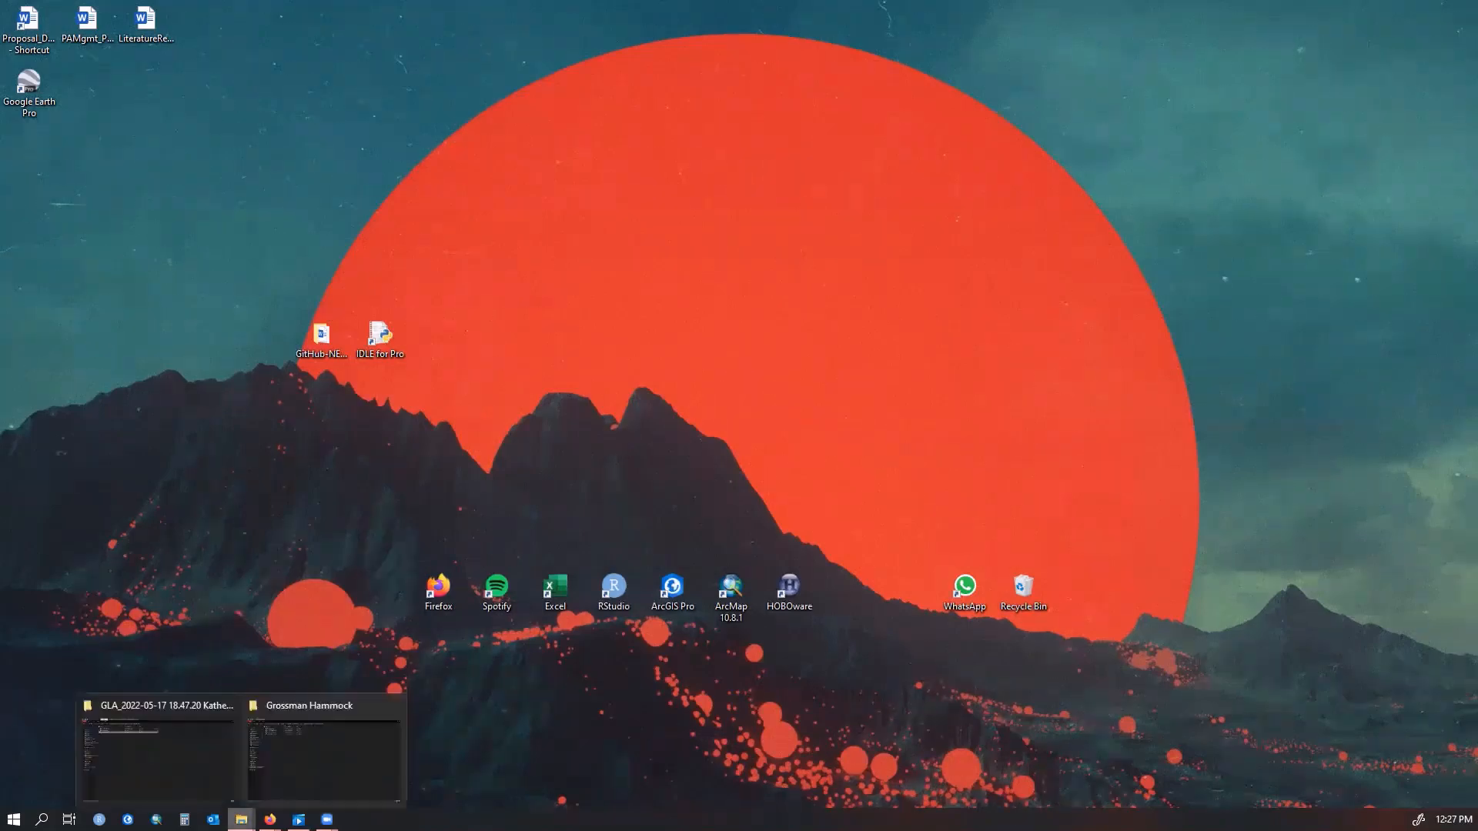
click(276, 749)
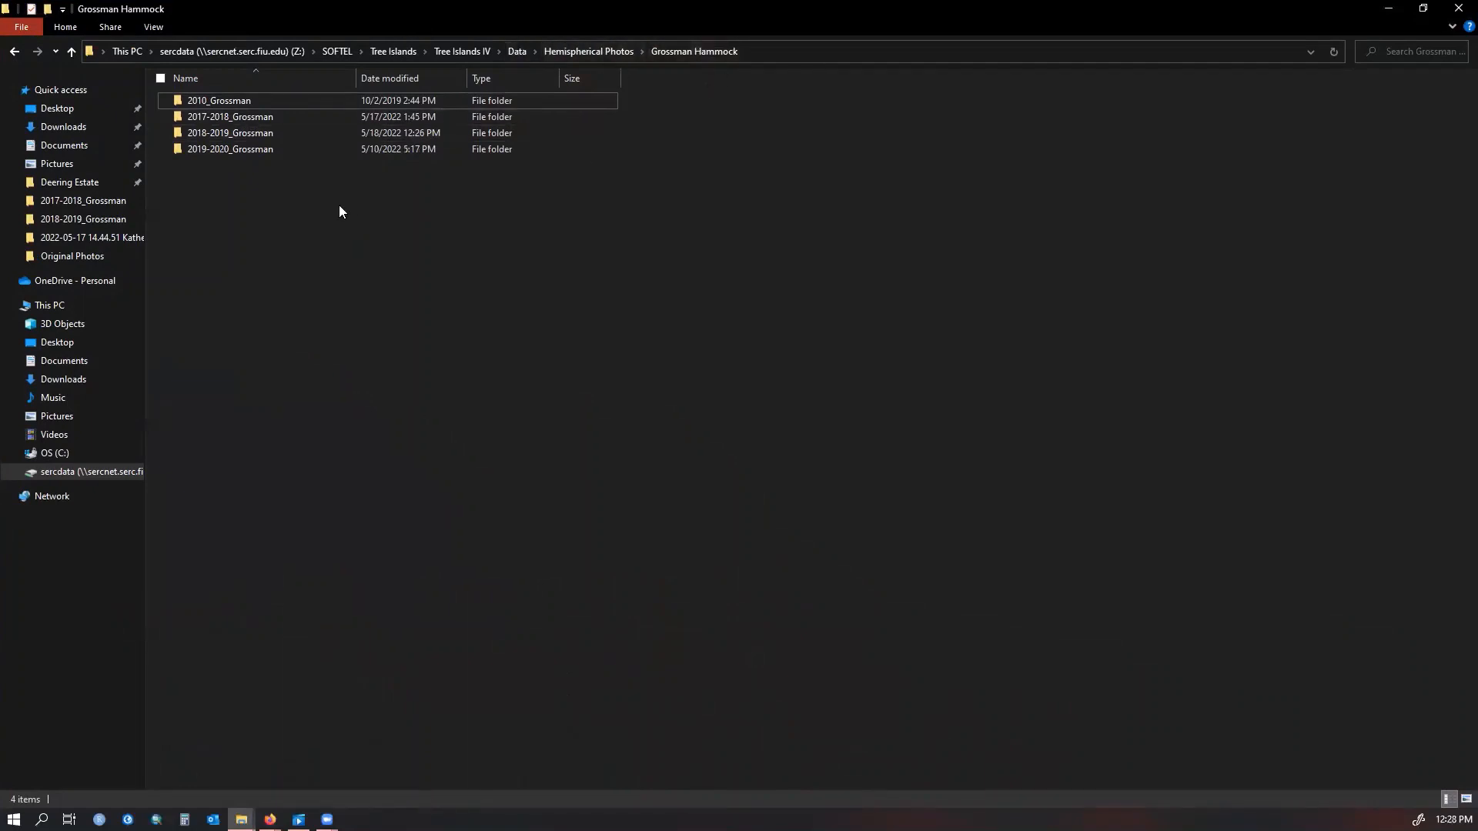
mouse_move(251, 133)
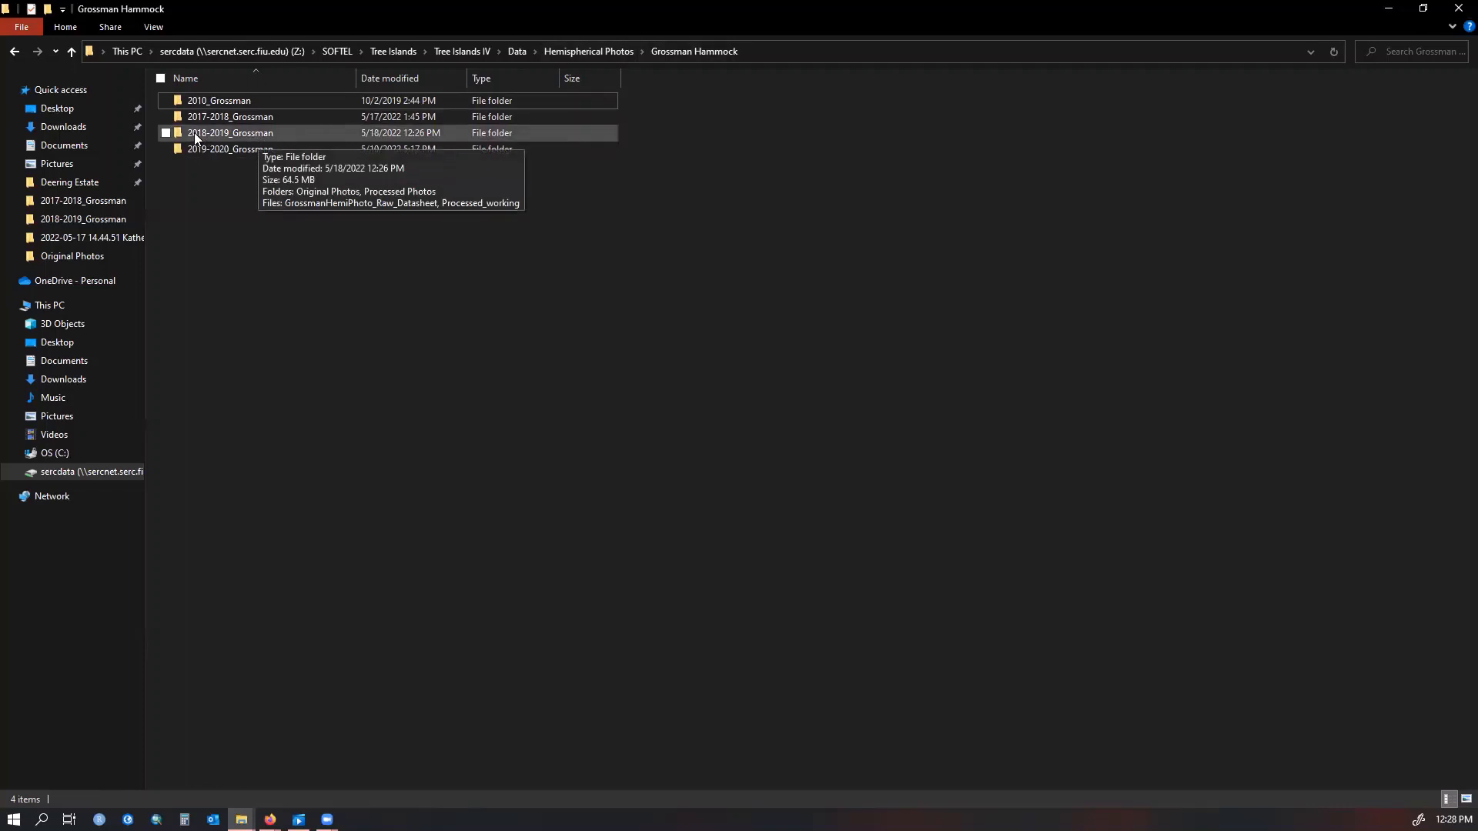
double_click(298, 132)
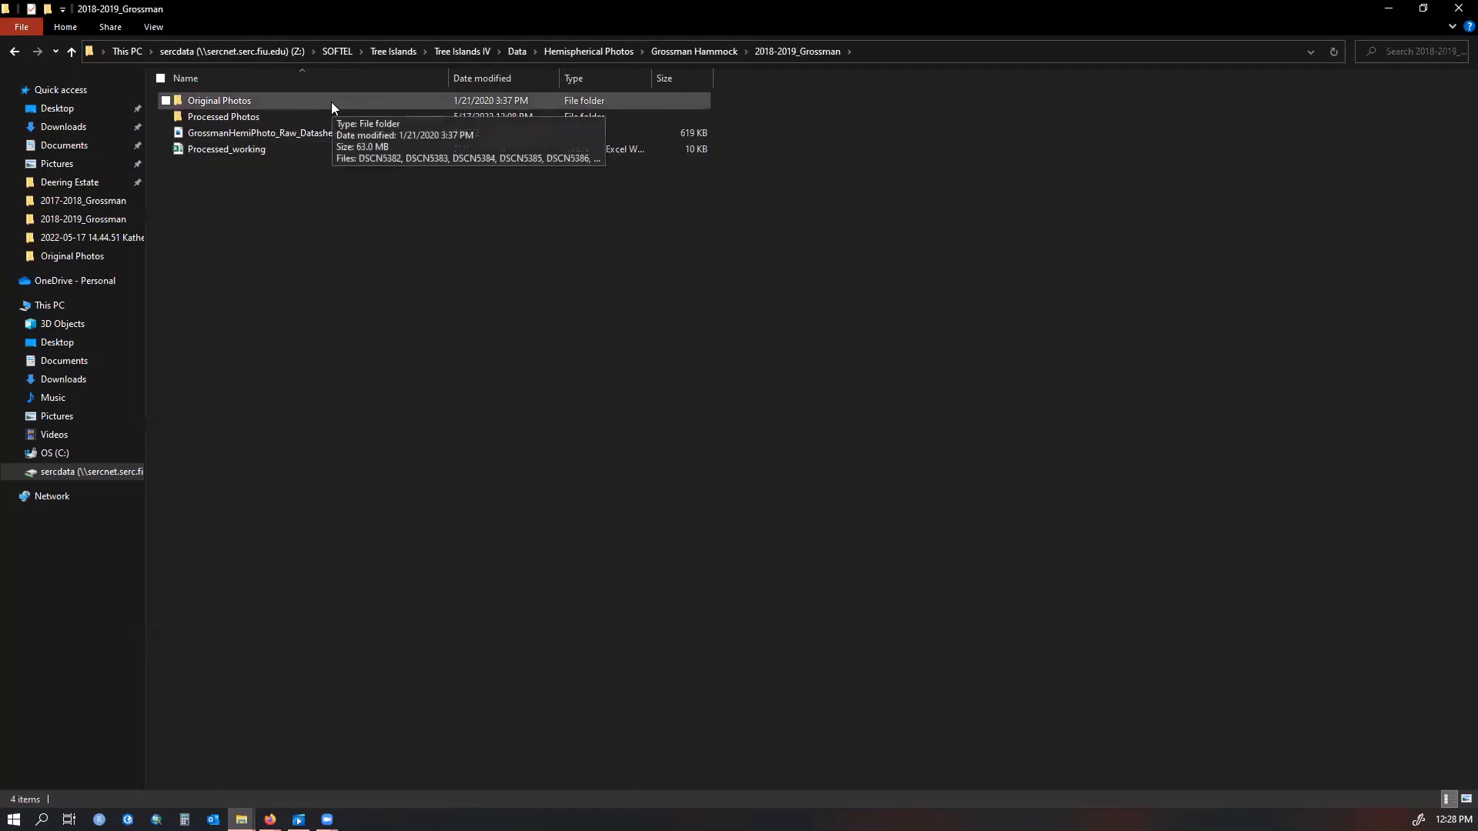
Open the GrossmanHemiPhoto_Raw_Datasheet image and zoom in on it
mouse_move(326, 117)
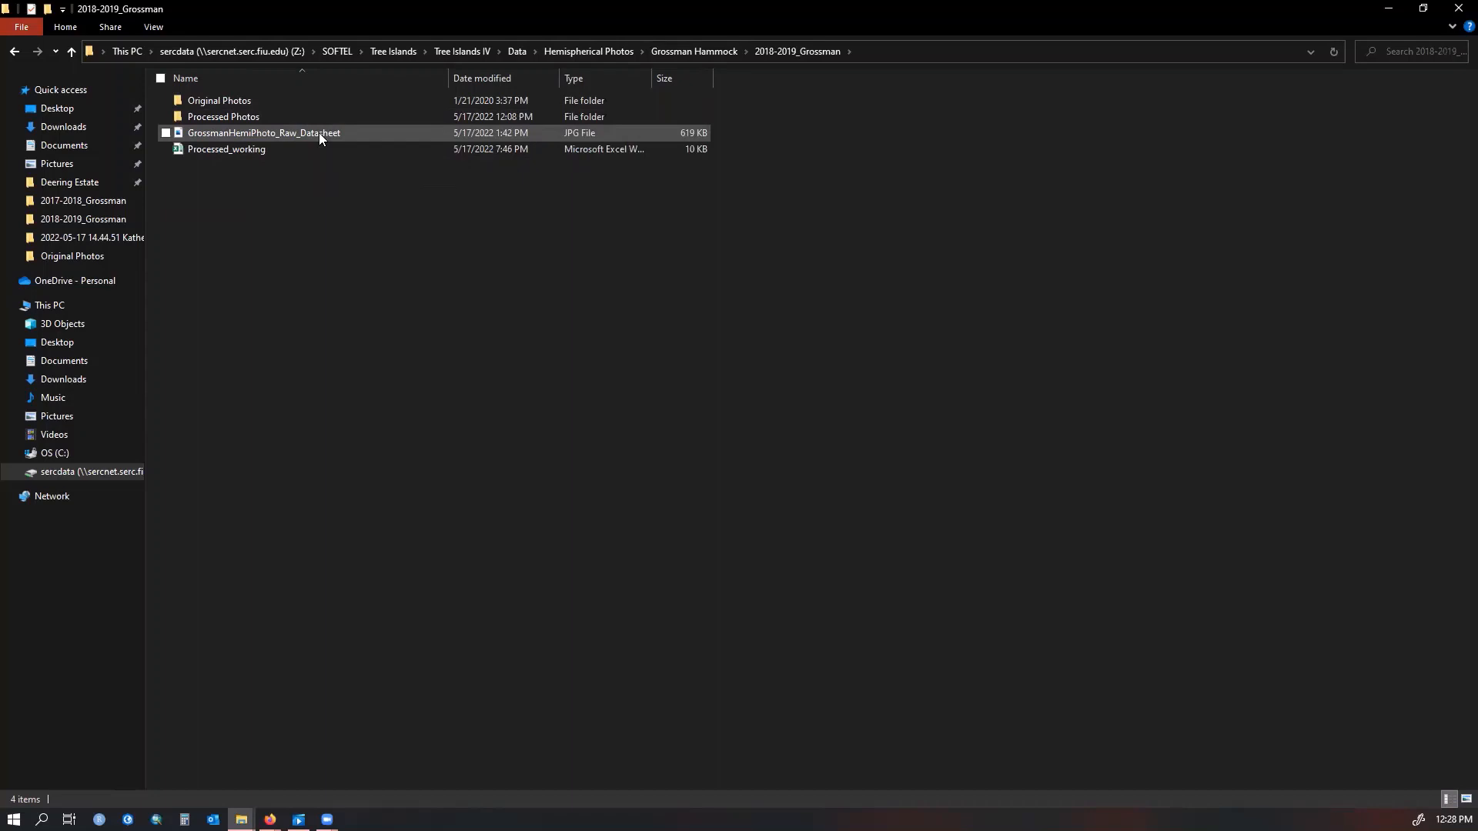
double_click(318, 133)
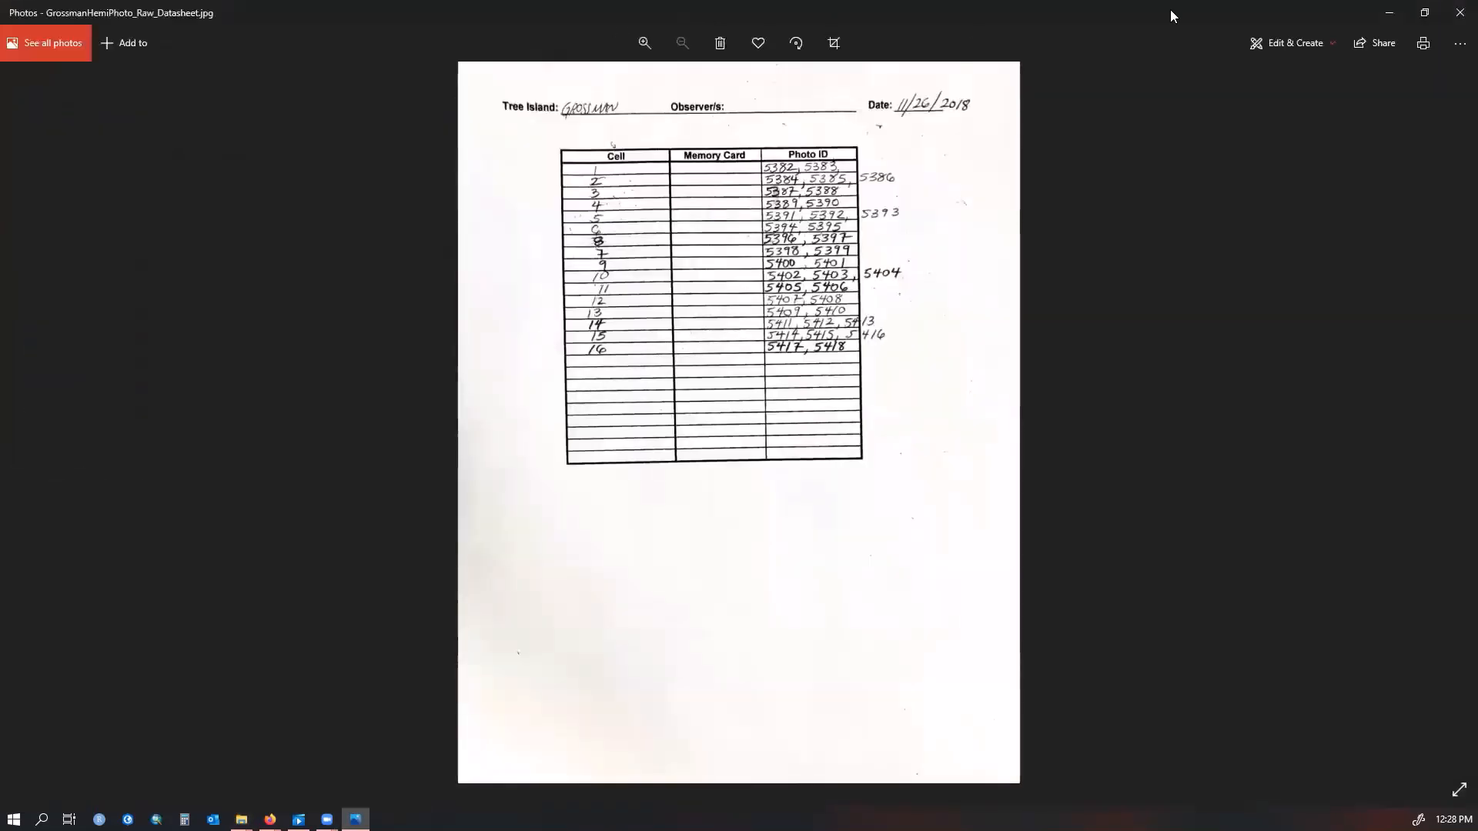
click(648, 40)
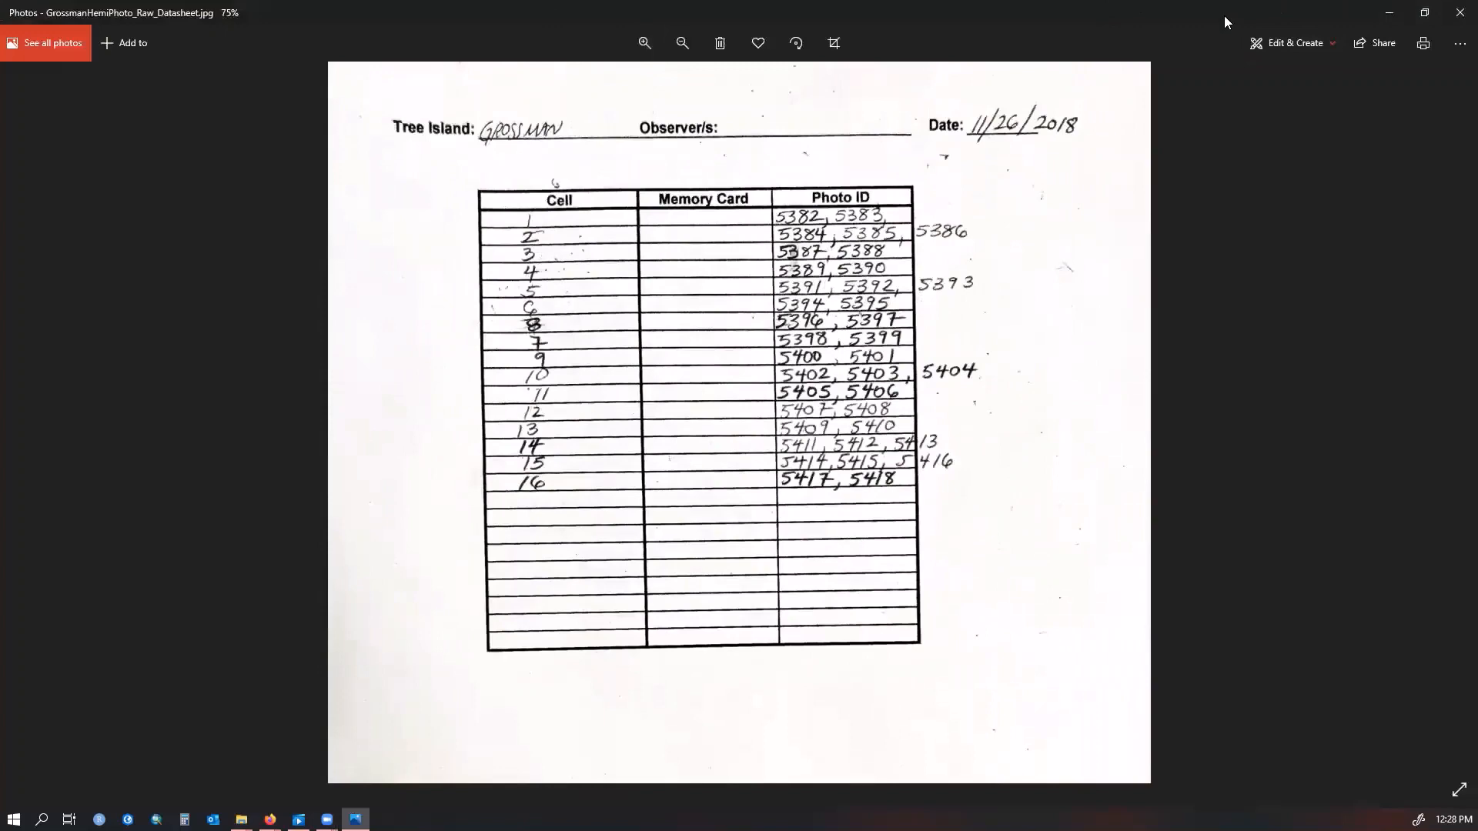
Place the datasheet image and the Processed_working spreadsheet side by side on screen
key(super+Right)
click(257, 304)
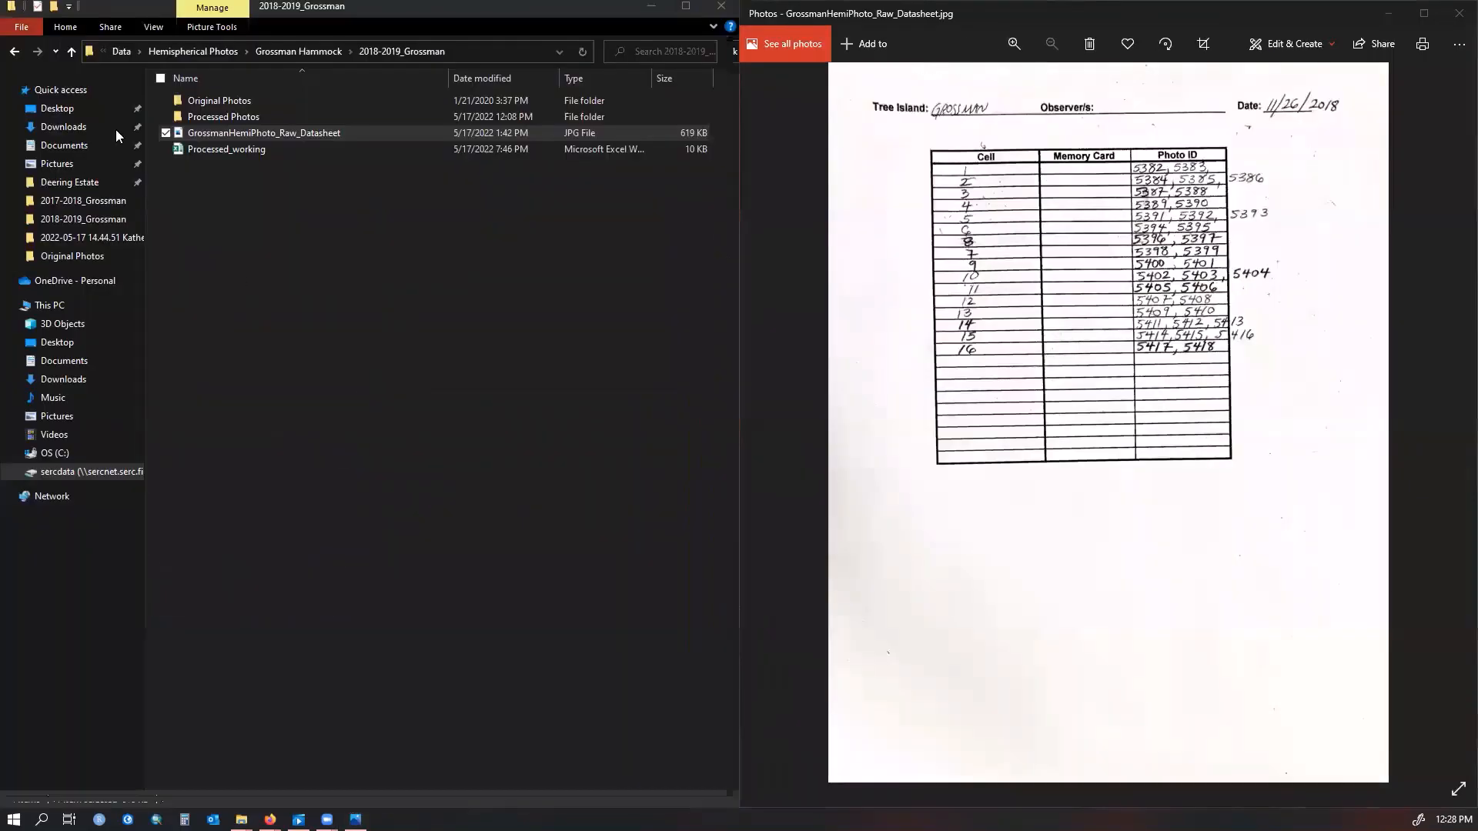
click(266, 149)
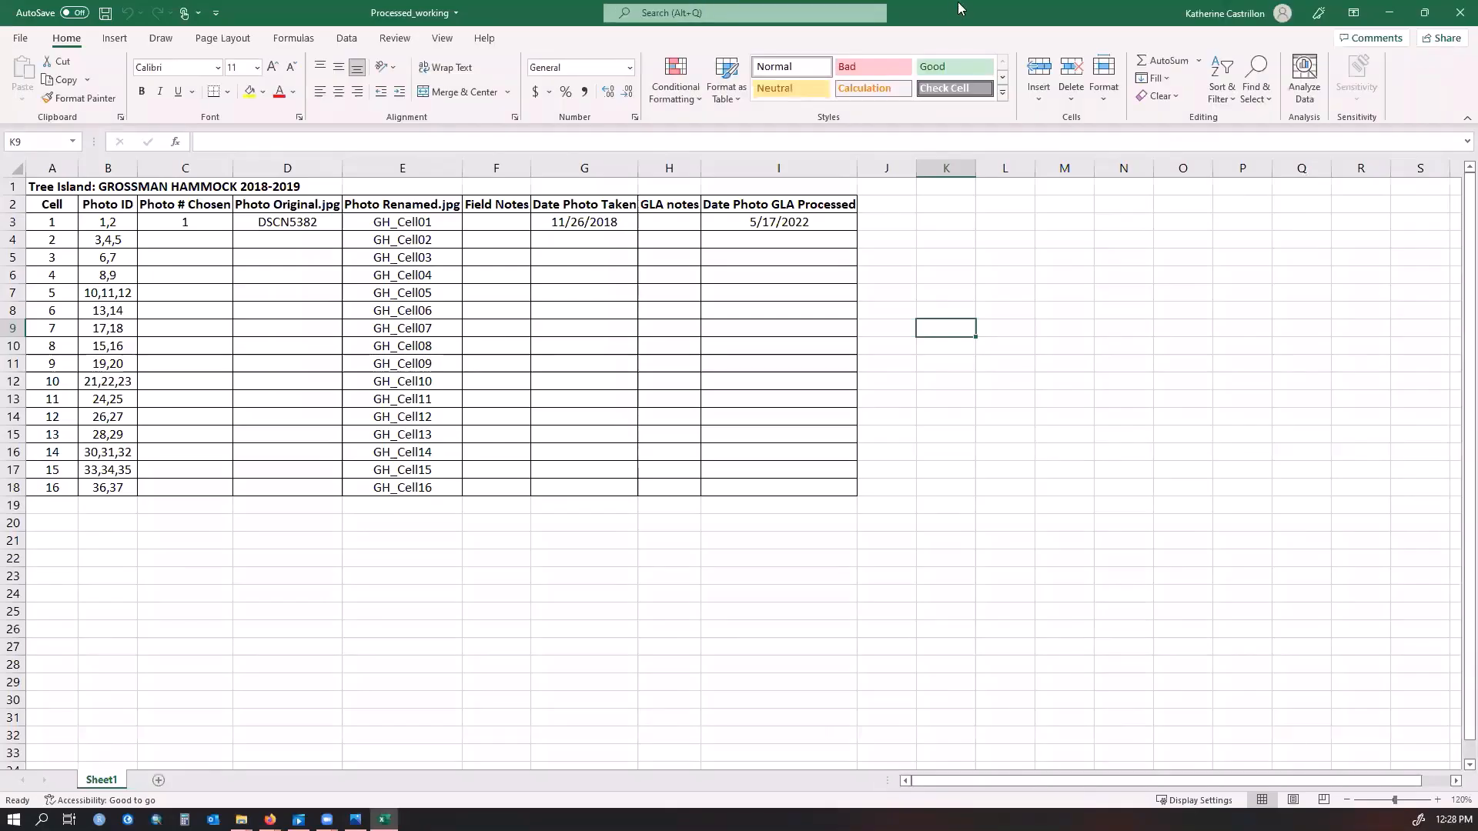
drag(954, 21, 2, 220)
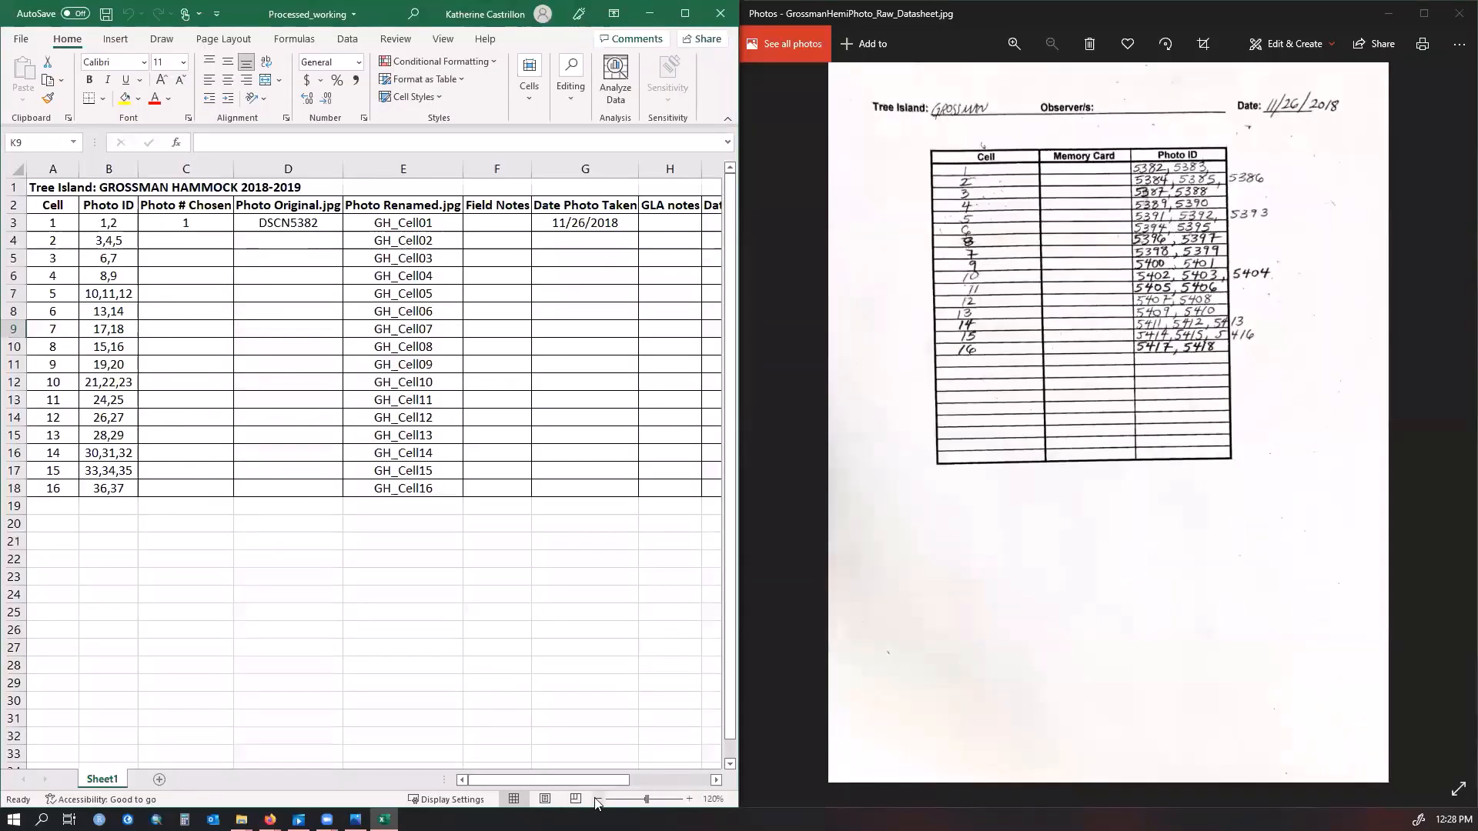
Examine the spreadsheet's title, Photo ID column and the first cell's row against the handwritten datasheet
click(598, 799)
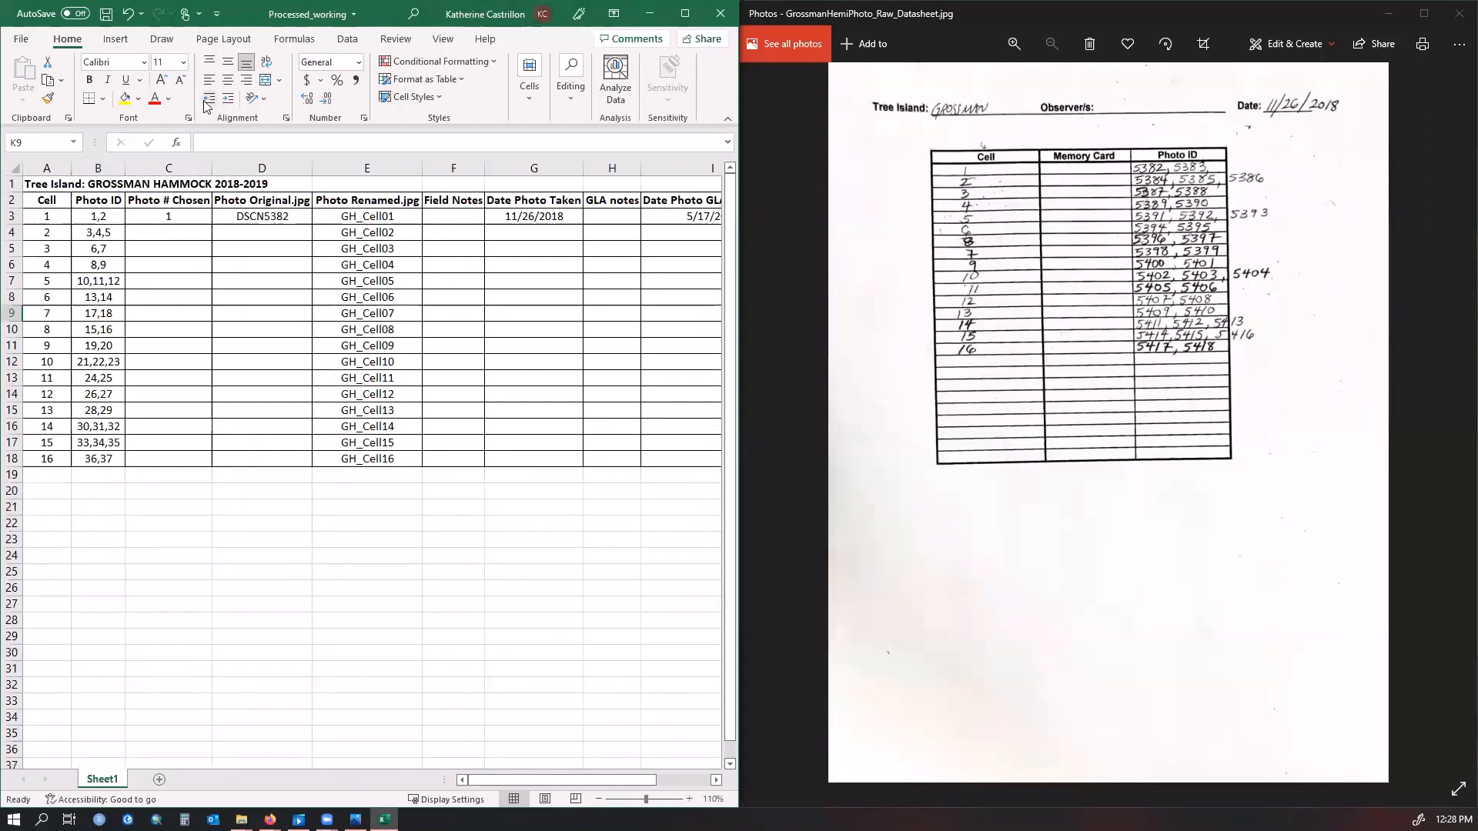
click(35, 184)
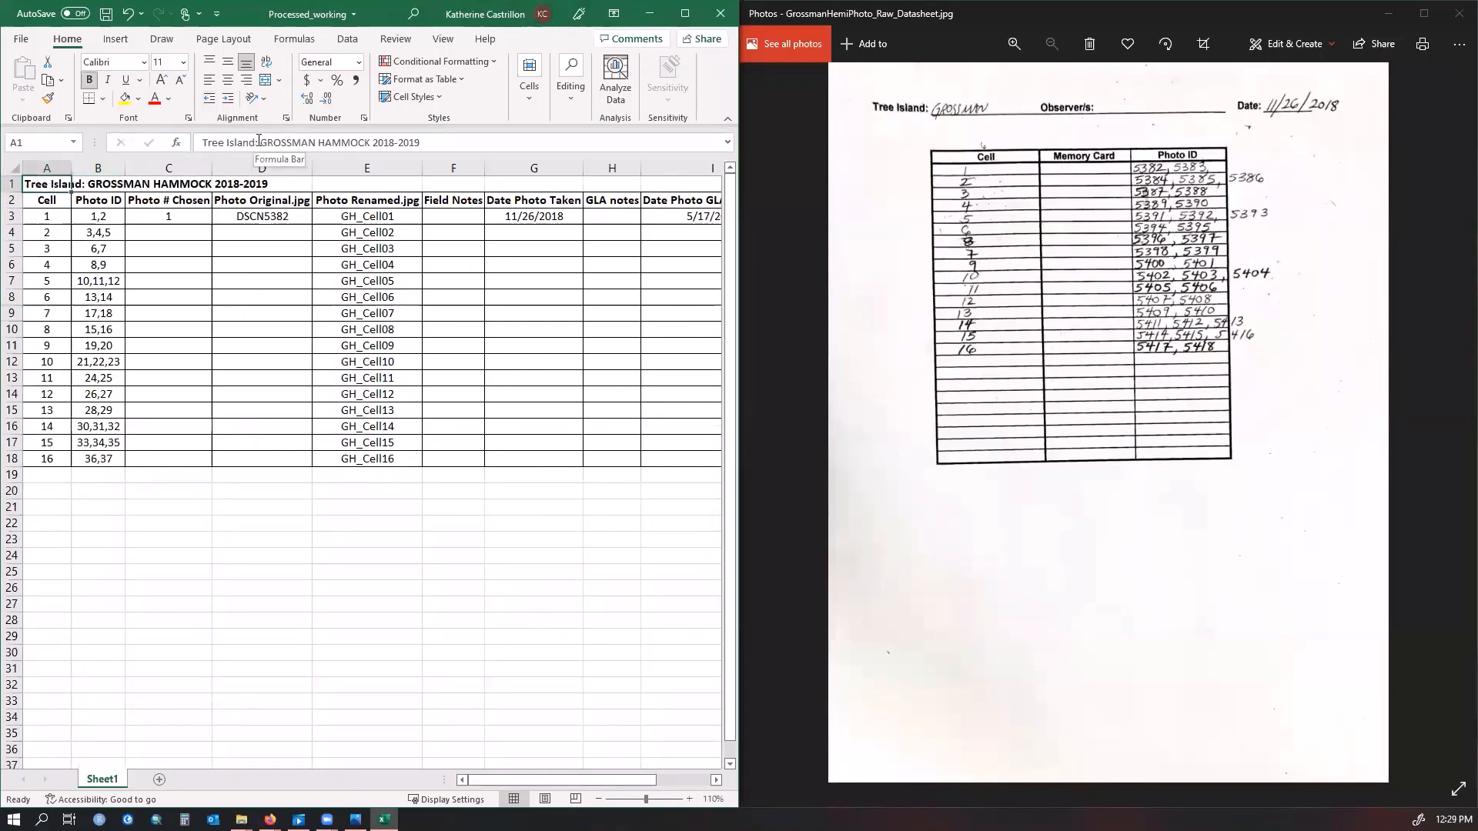
drag(259, 142, 424, 140)
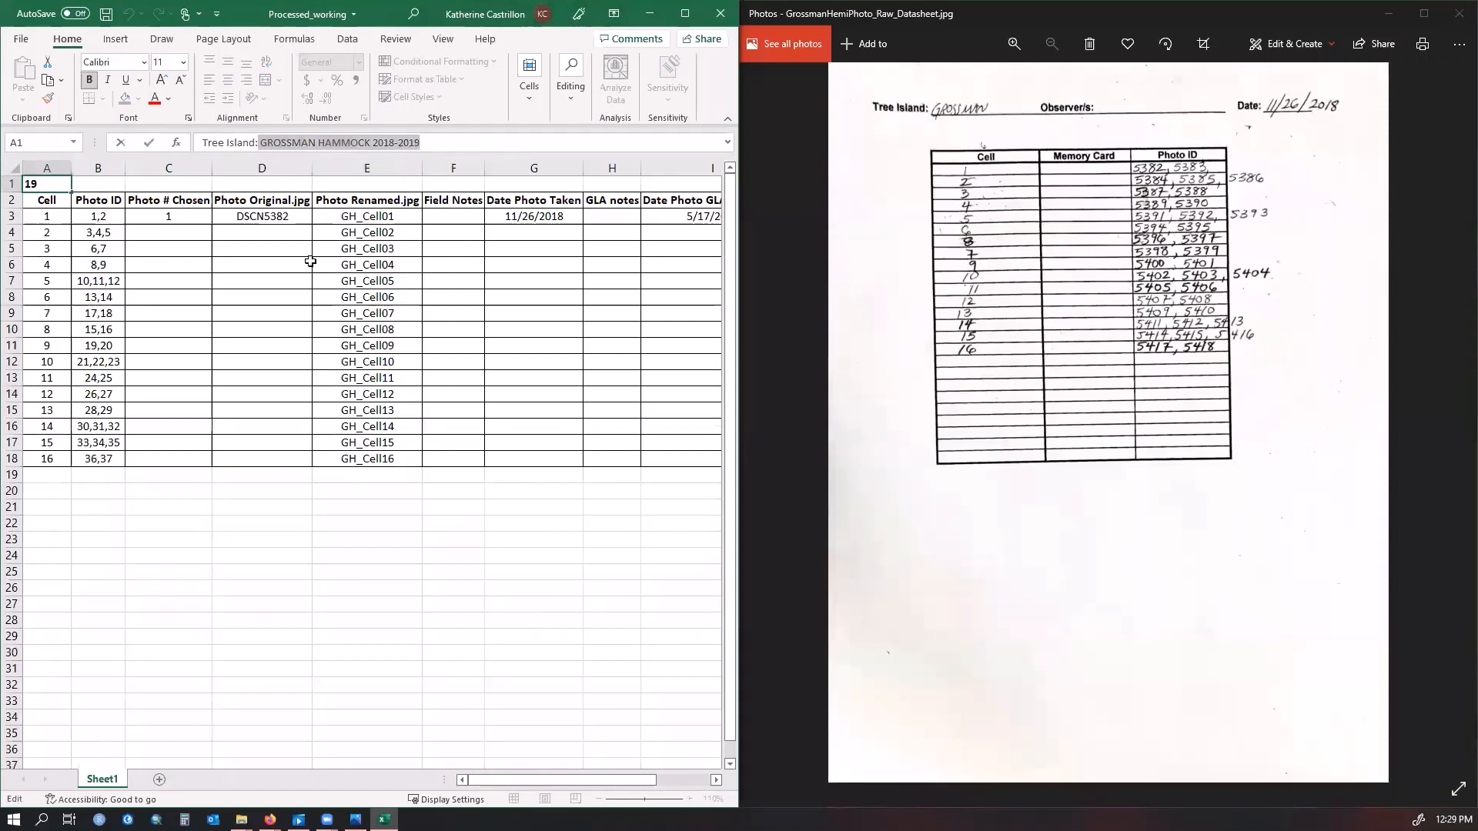
click(129, 221)
drag(109, 217, 95, 456)
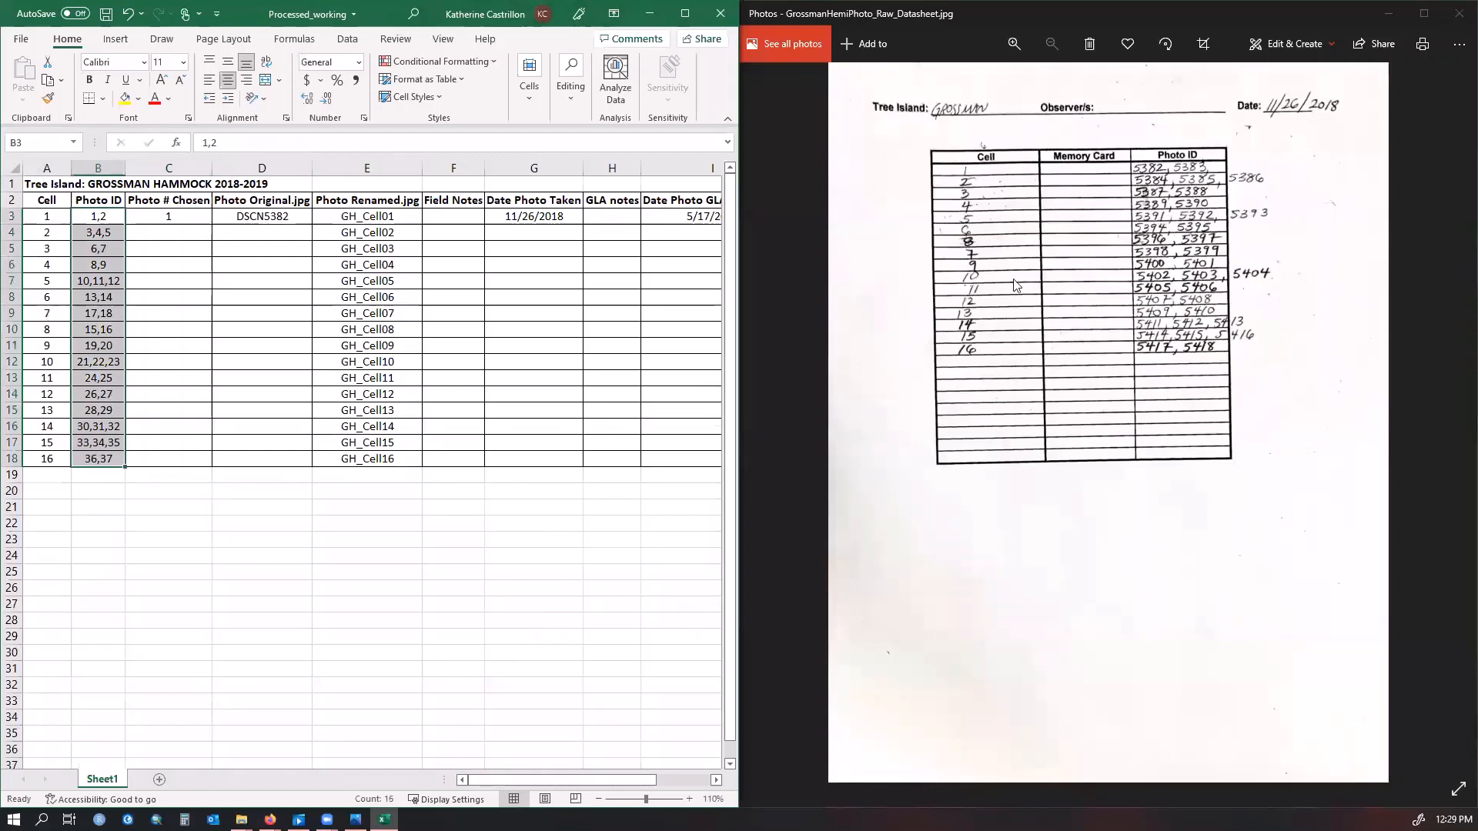
click(986, 173)
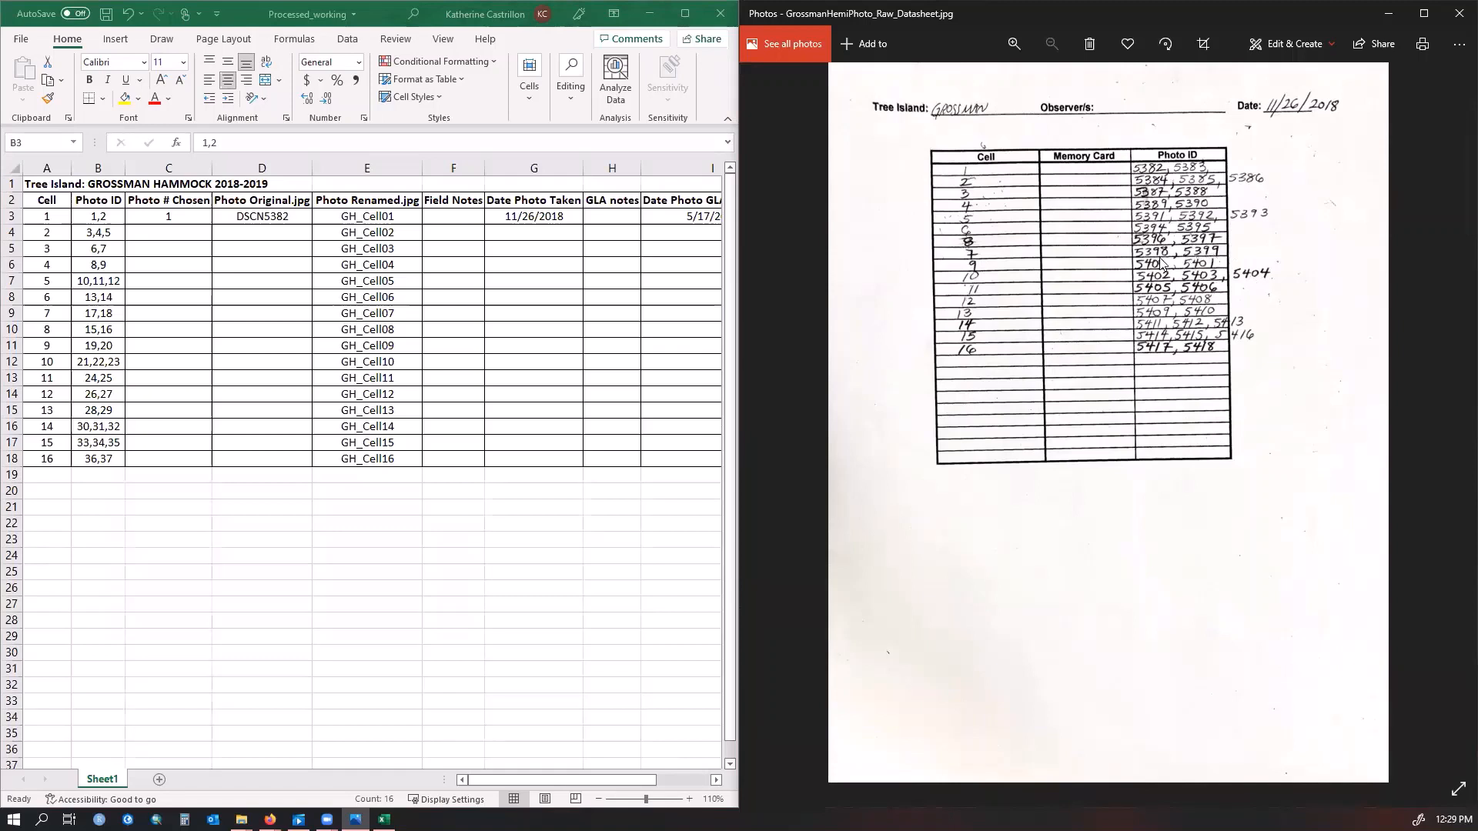
click(169, 216)
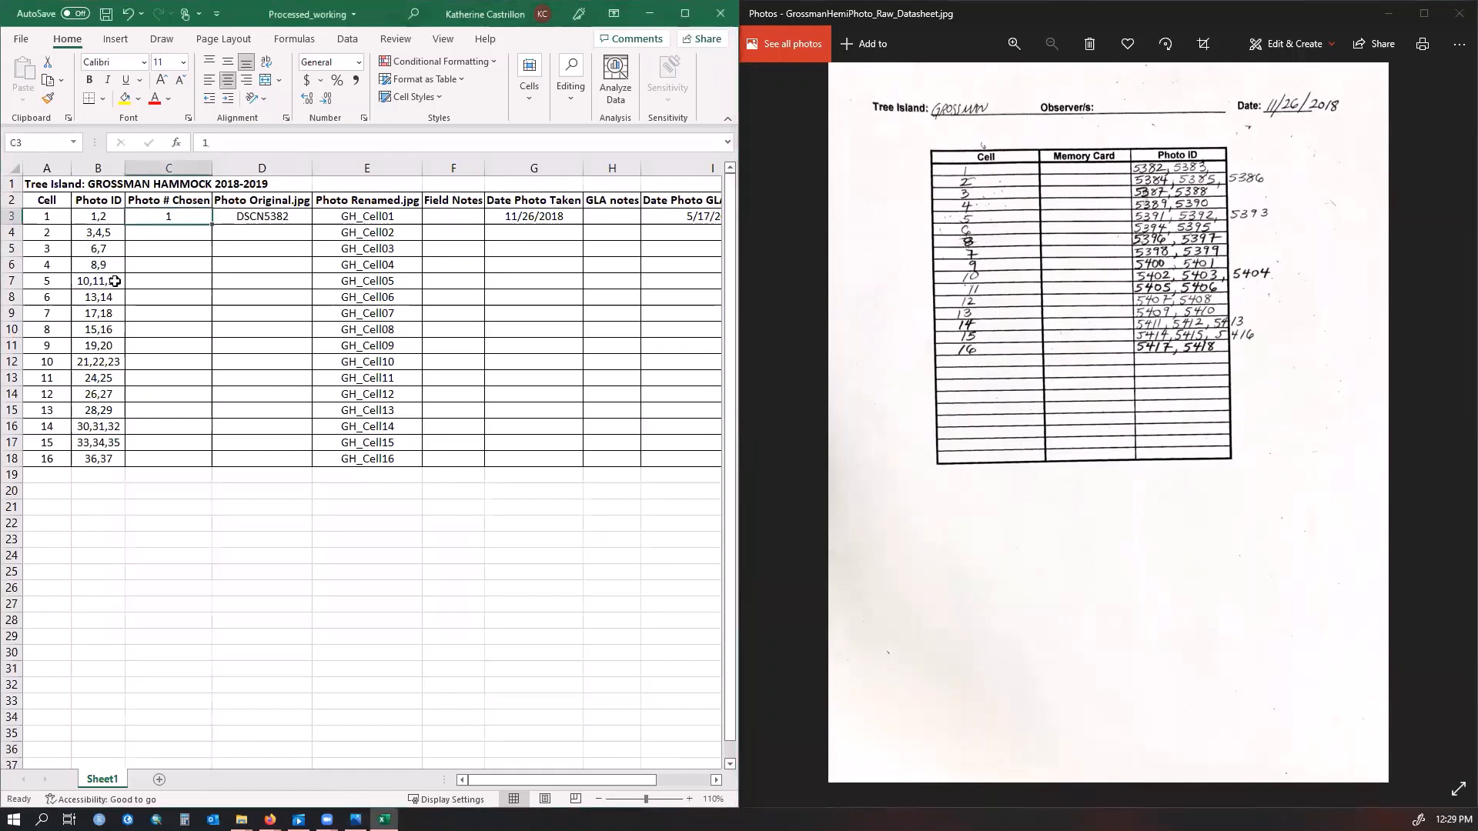
click(49, 221)
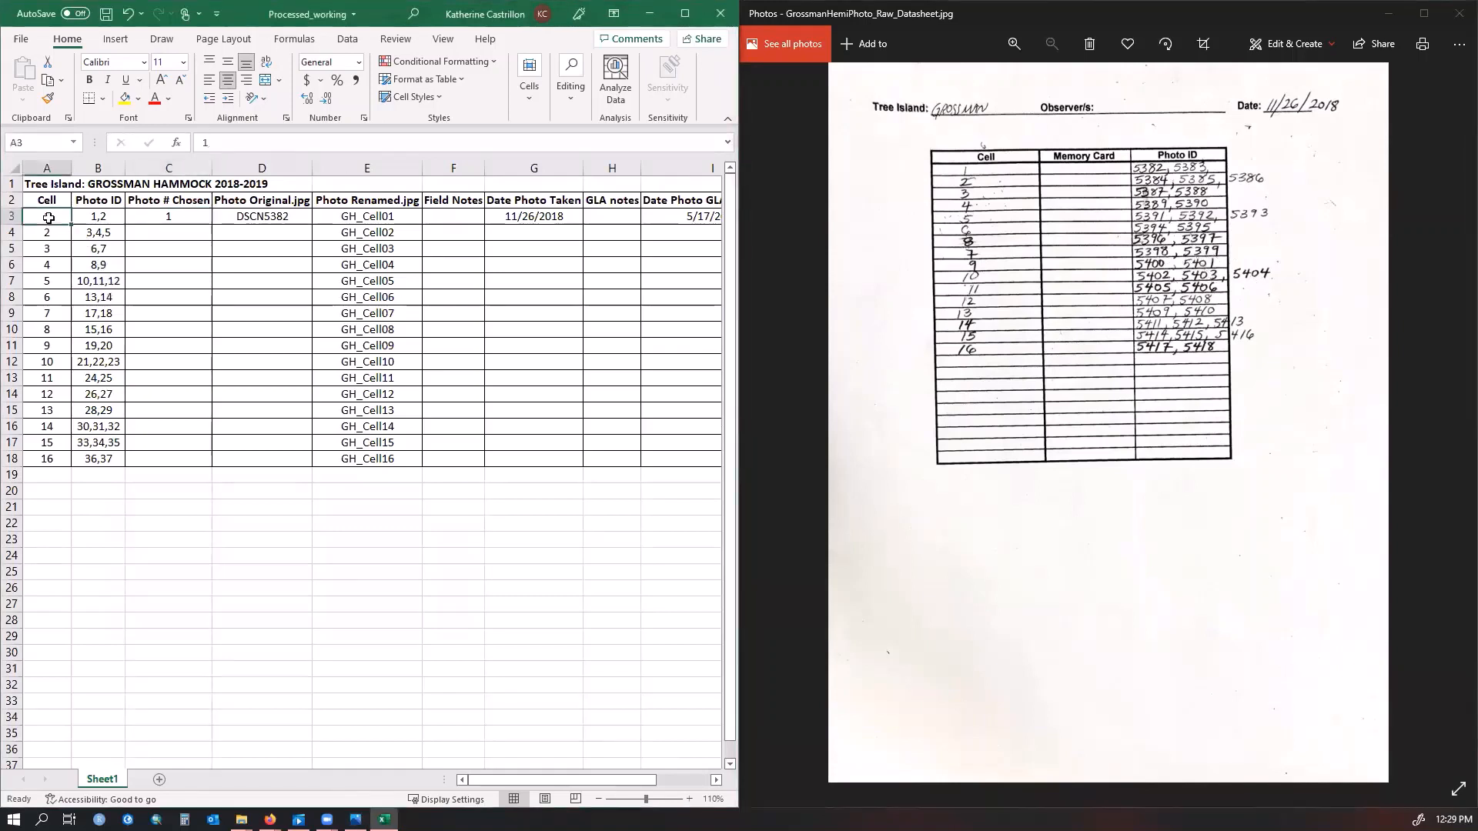
click(167, 214)
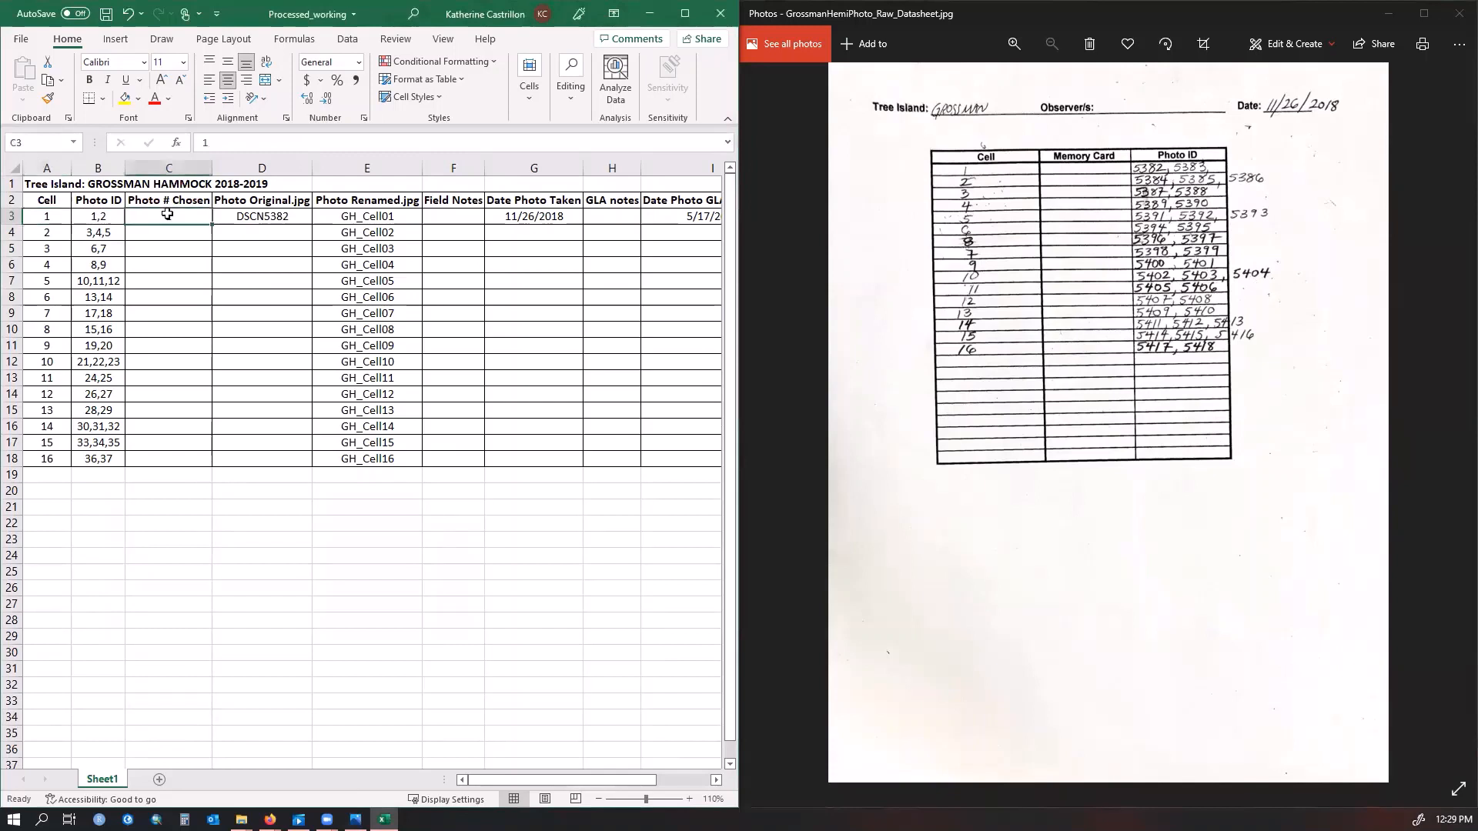
click(263, 215)
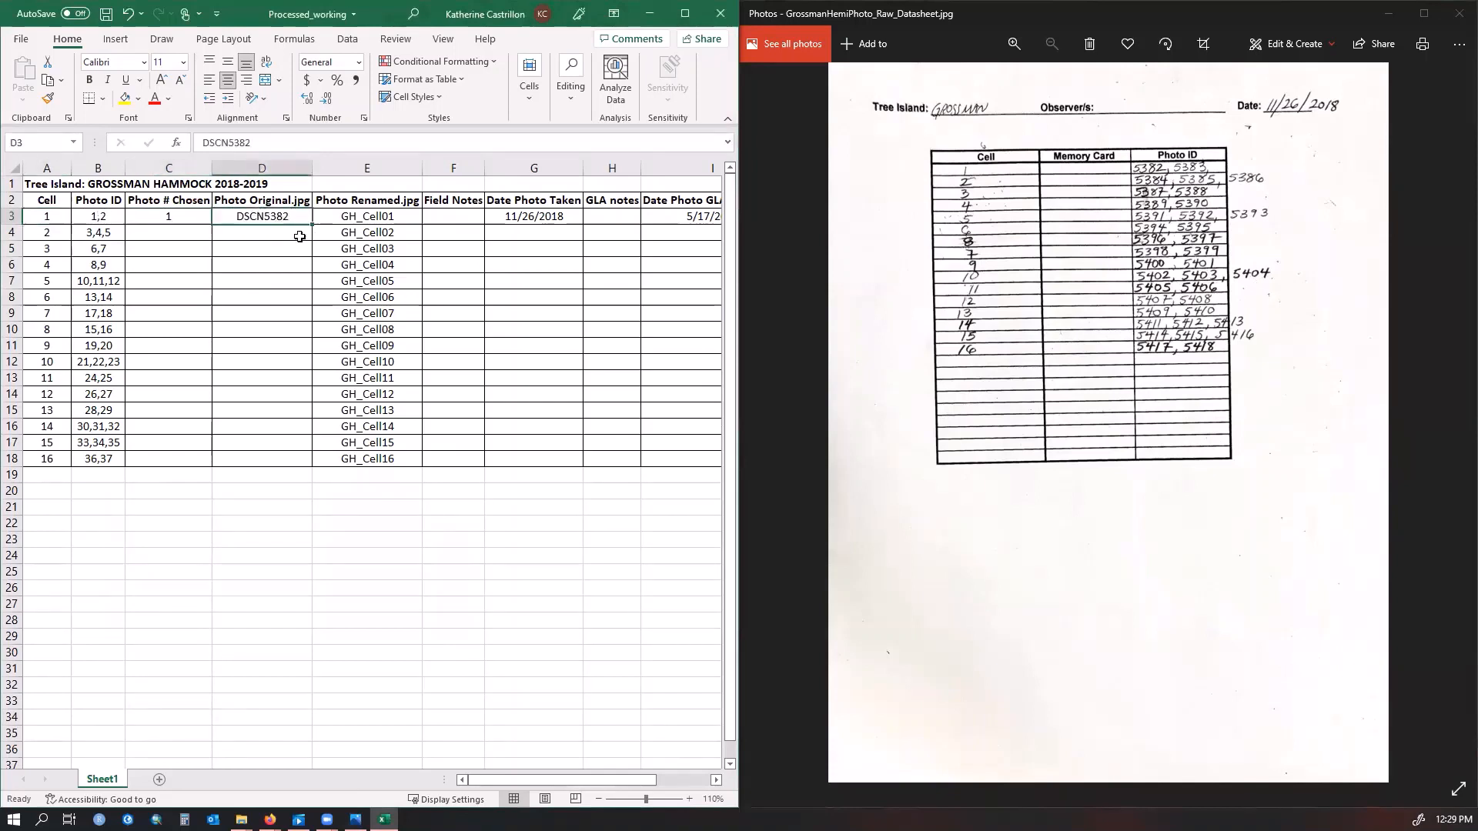
click(401, 218)
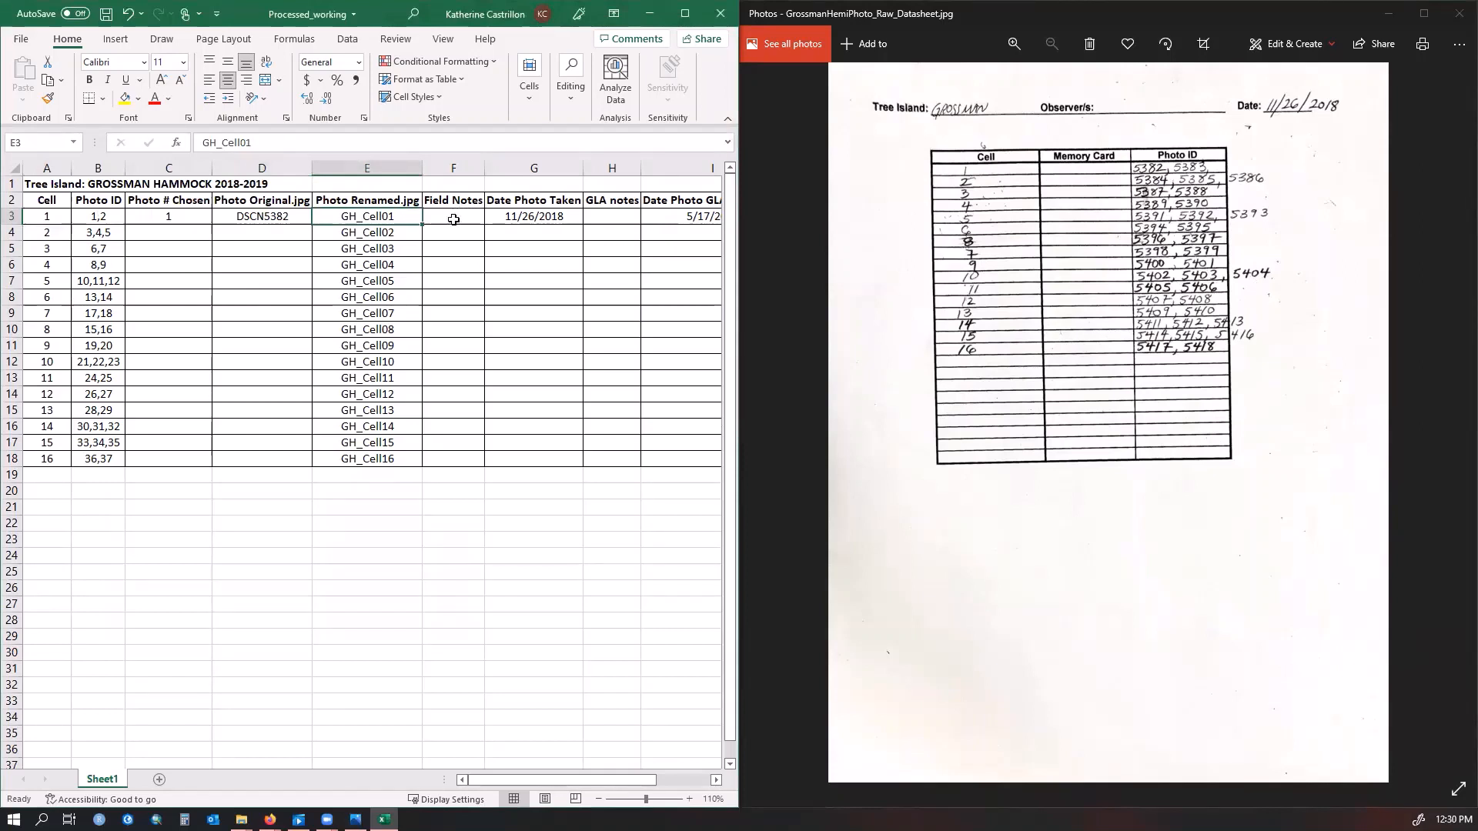
click(532, 217)
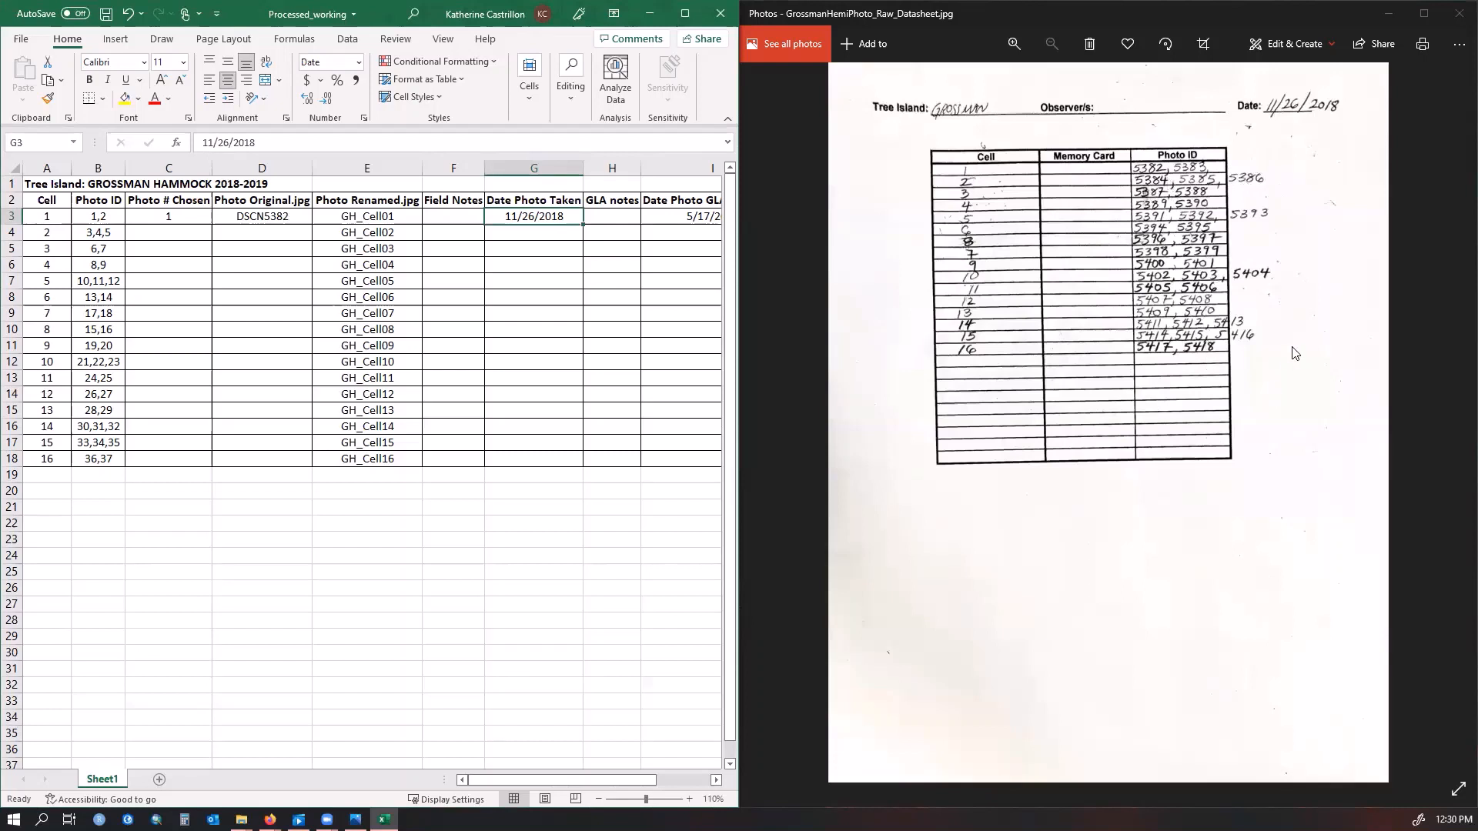
Minimize the spreadsheet and image windows and maximize the folder window
click(650, 17)
click(1386, 14)
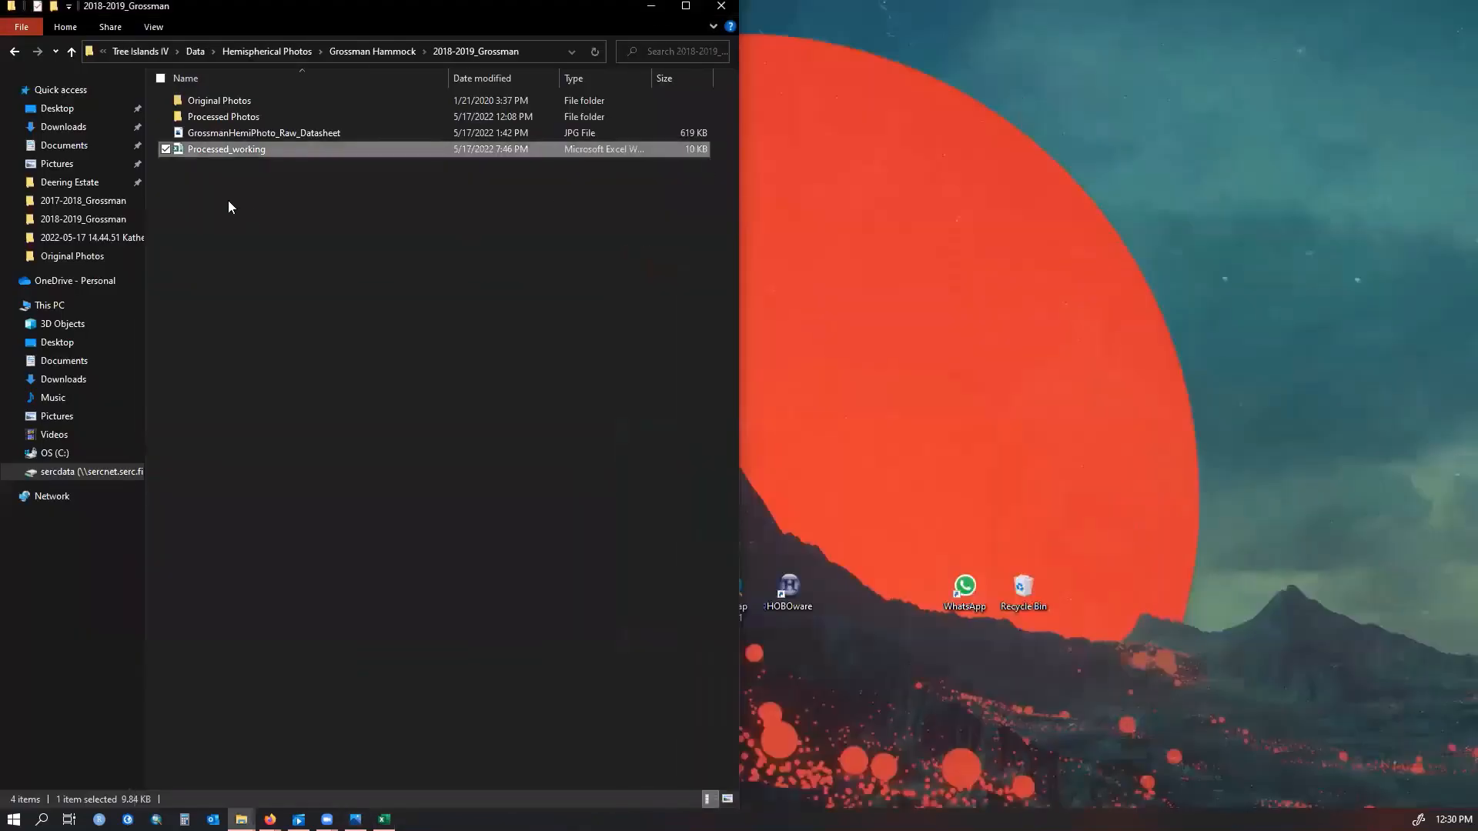
click(686, 7)
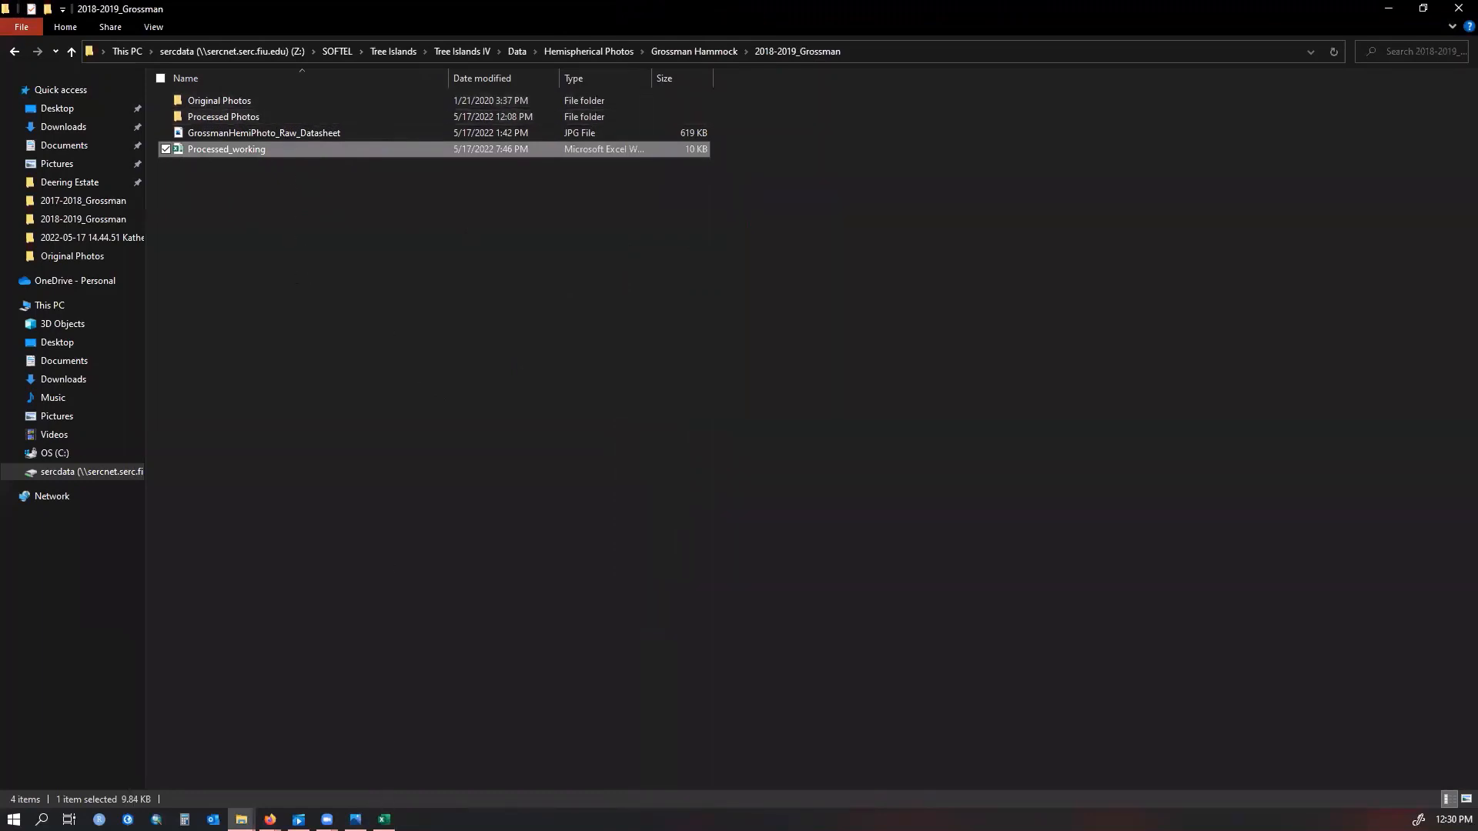
Open the Original Photos folder
mouse_move(384, 819)
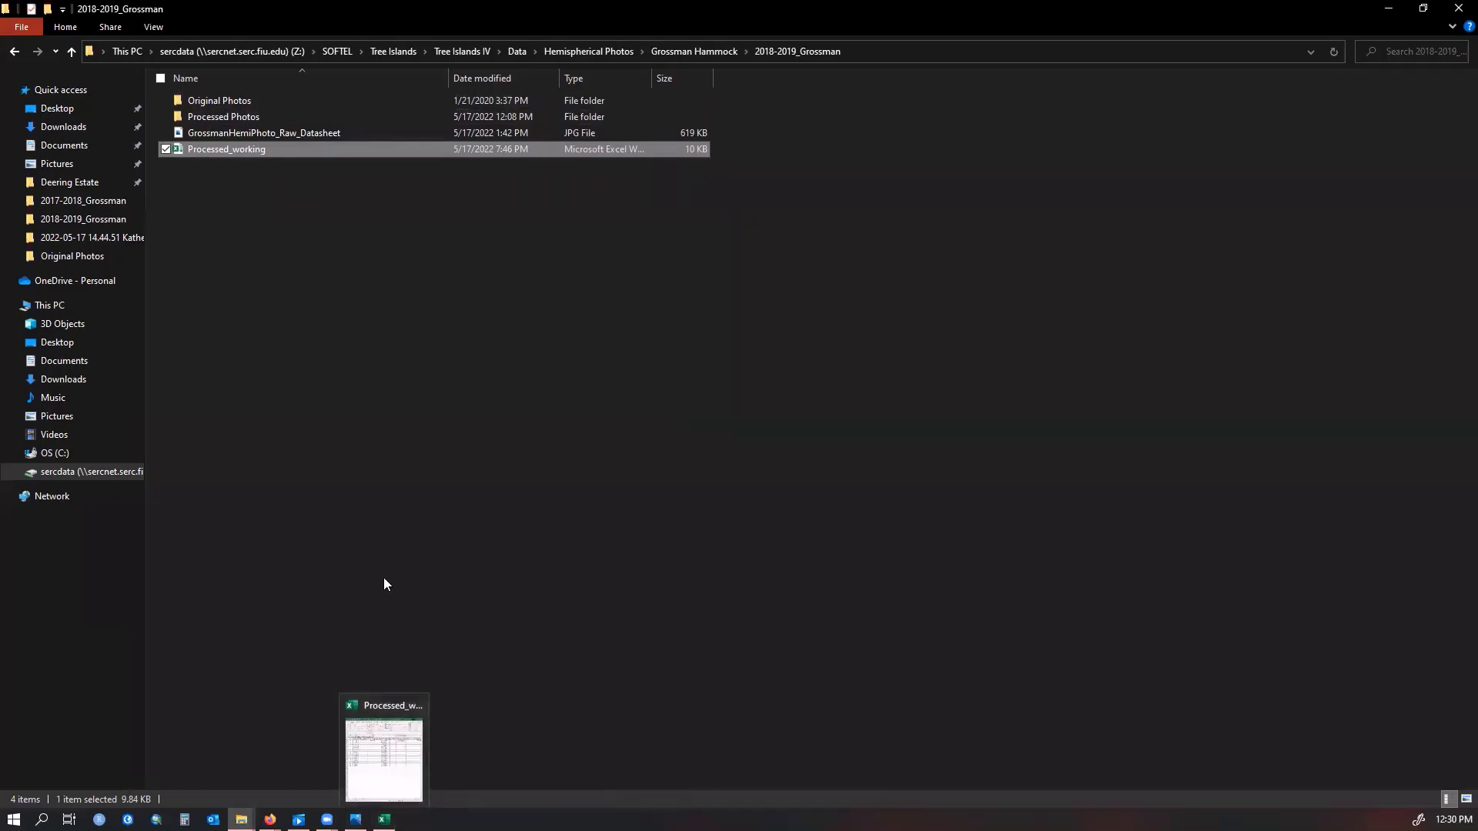
click(331, 287)
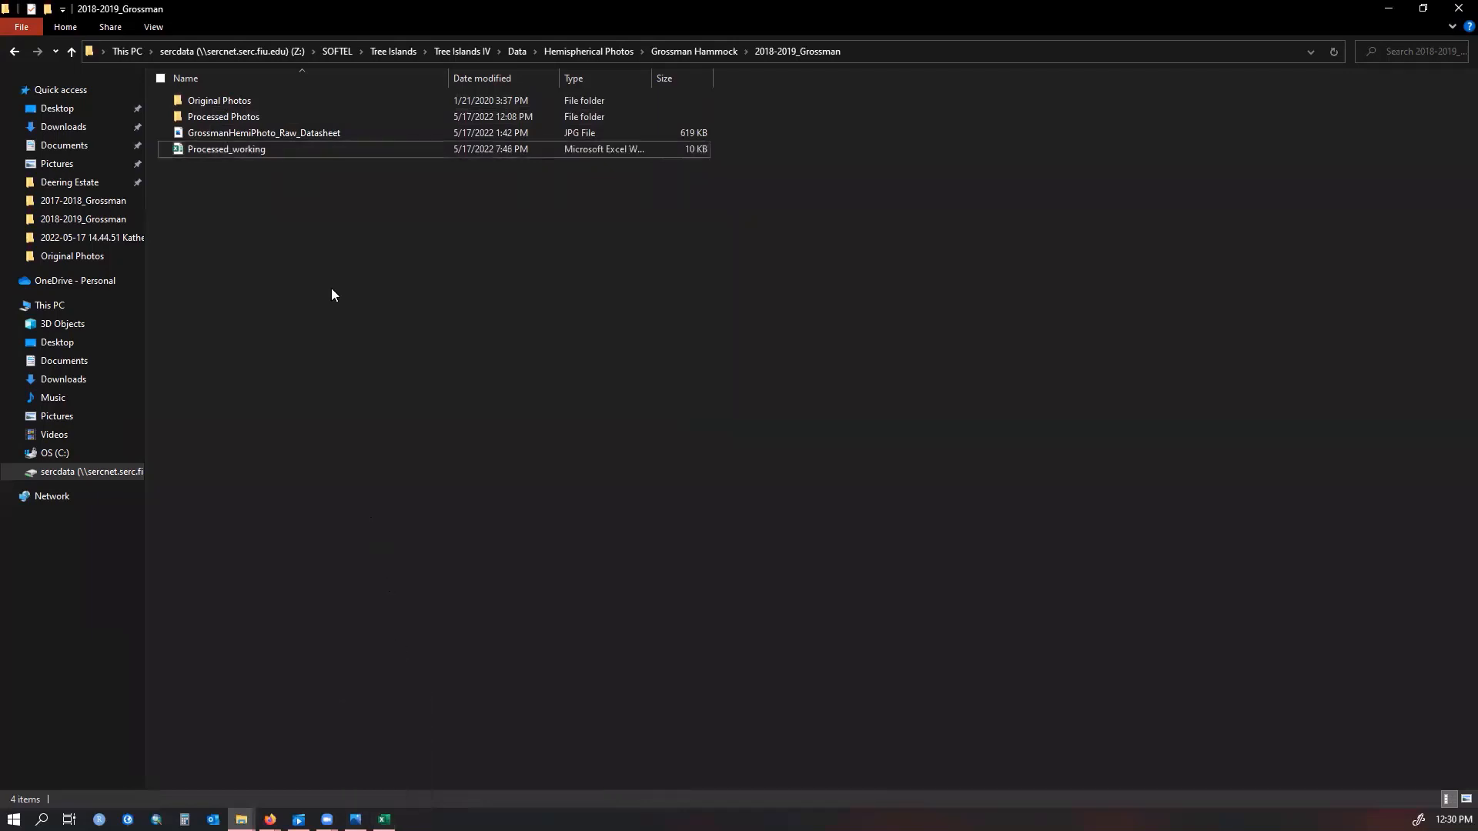
double_click(254, 101)
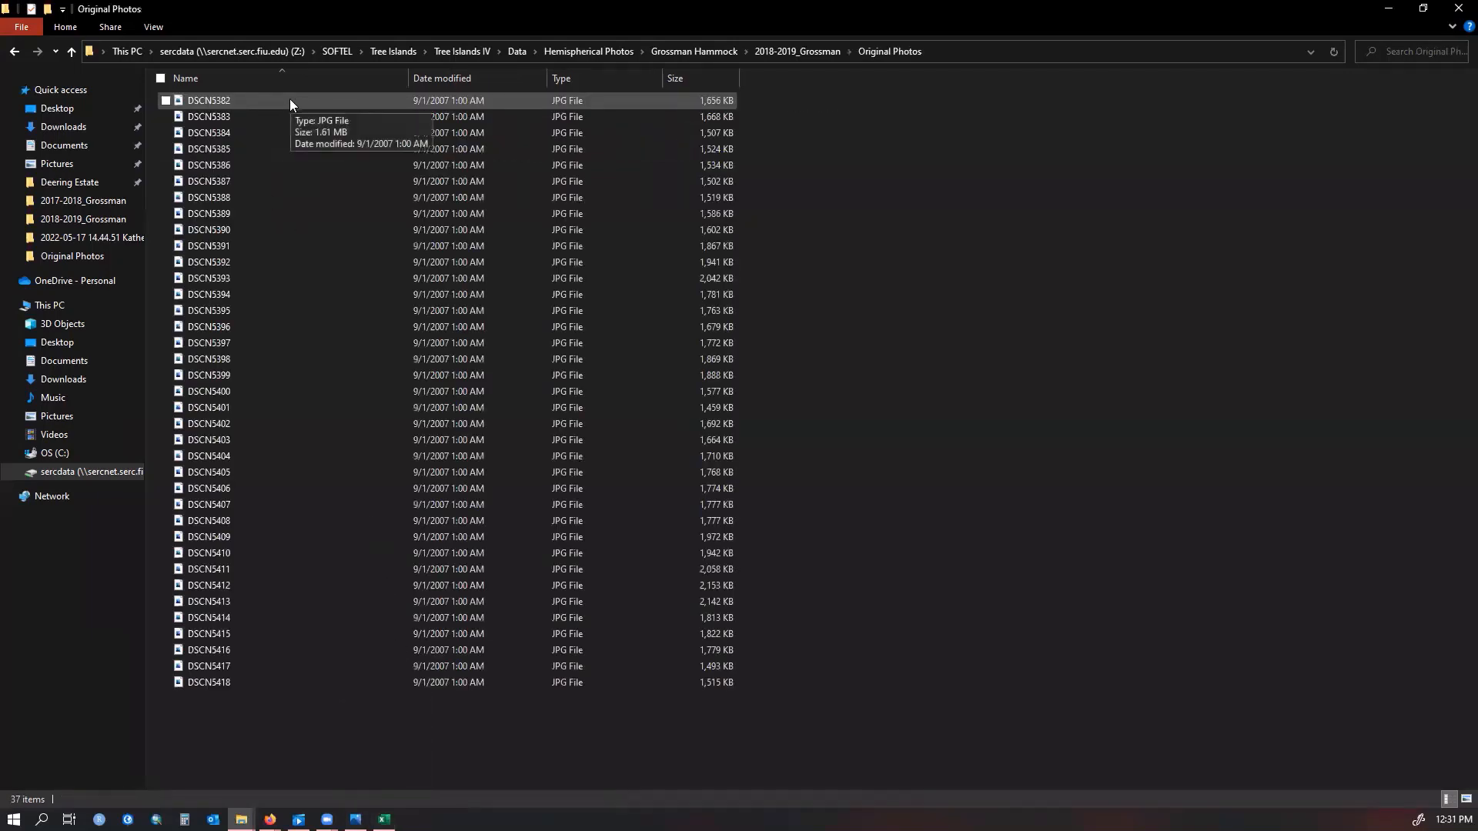
Open photo DSCN5382 to view it, then close the viewer
click(268, 101)
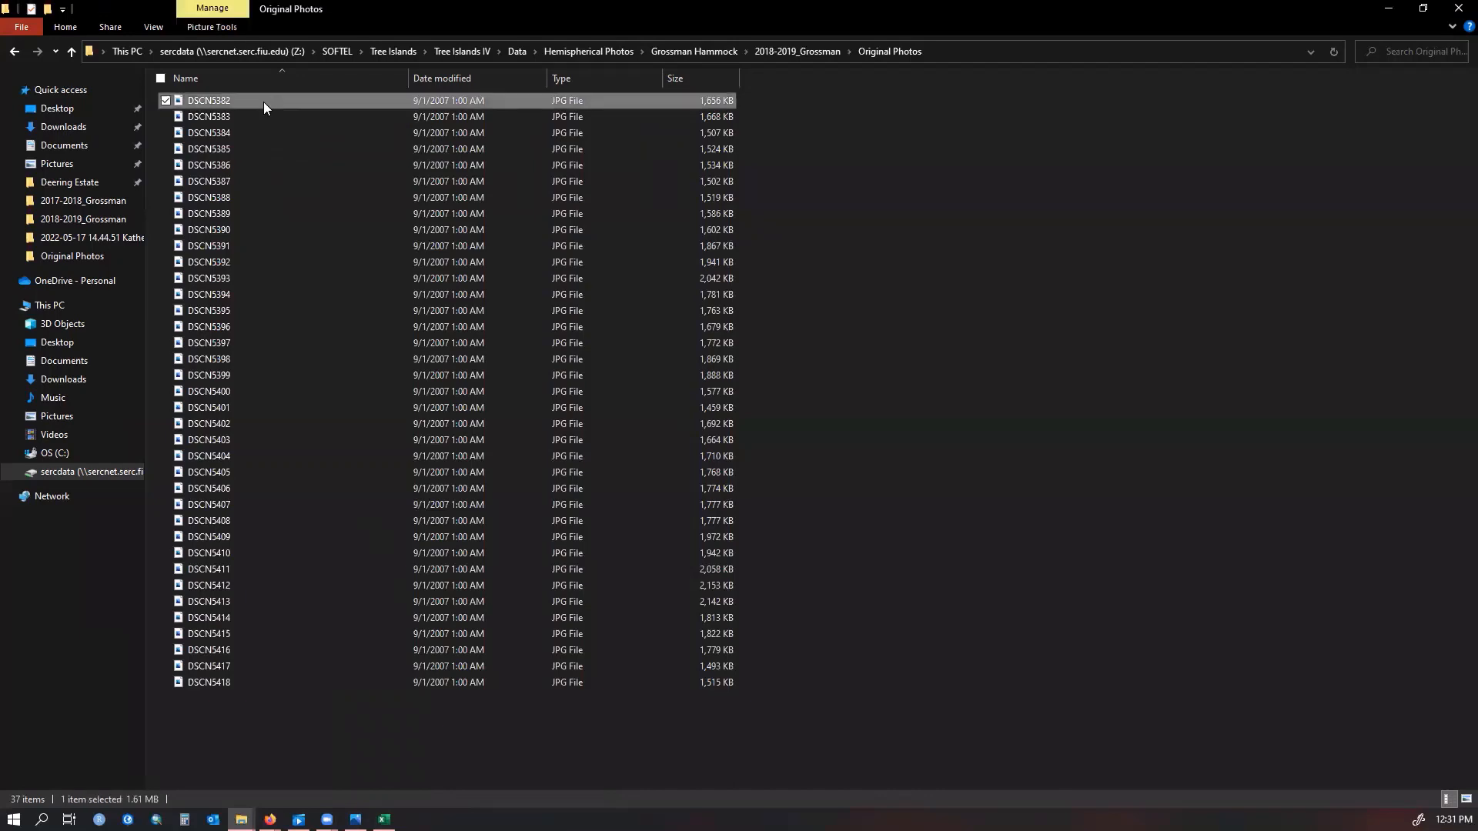
double_click(263, 101)
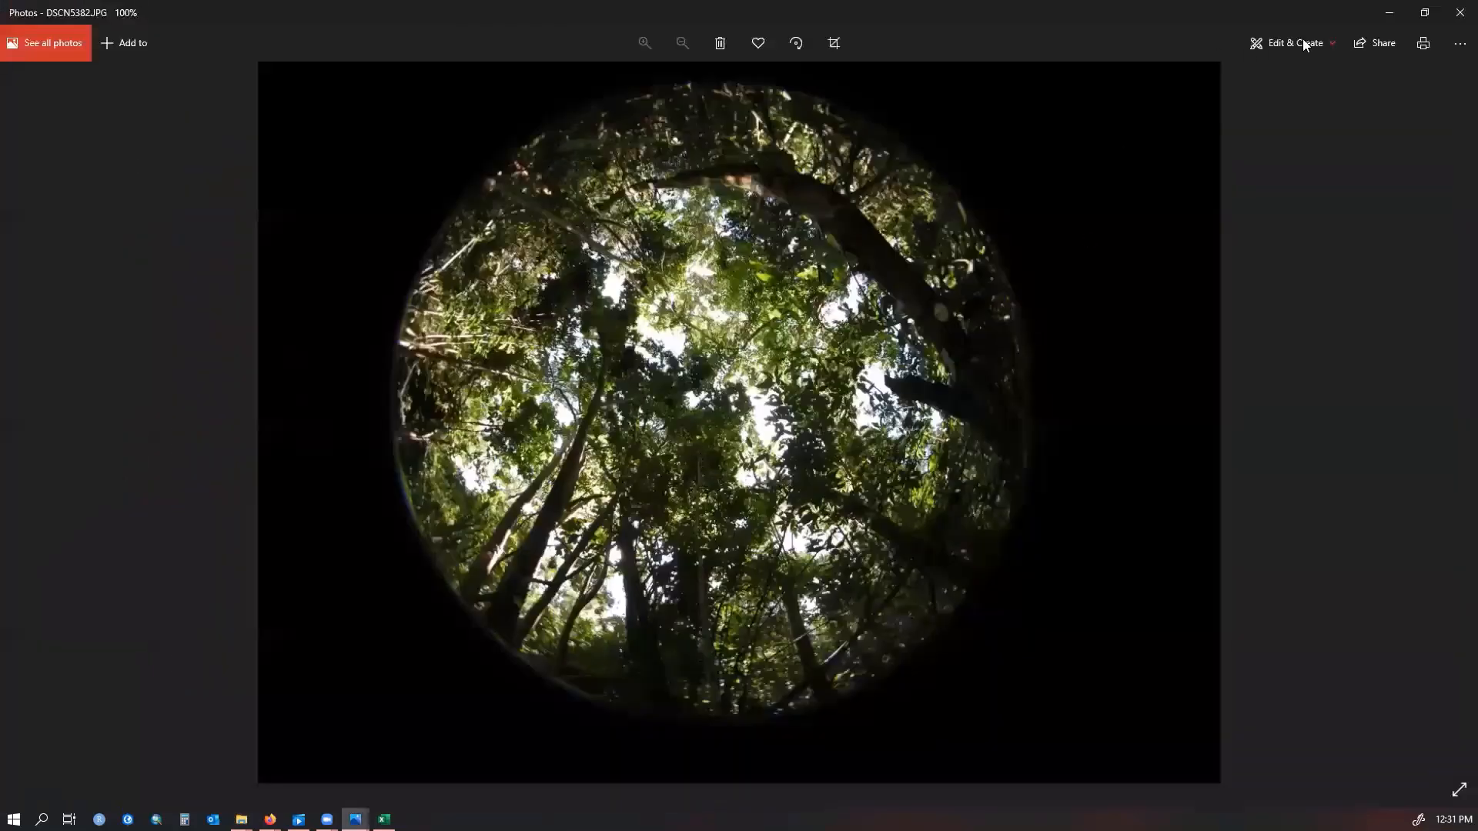
click(1458, 14)
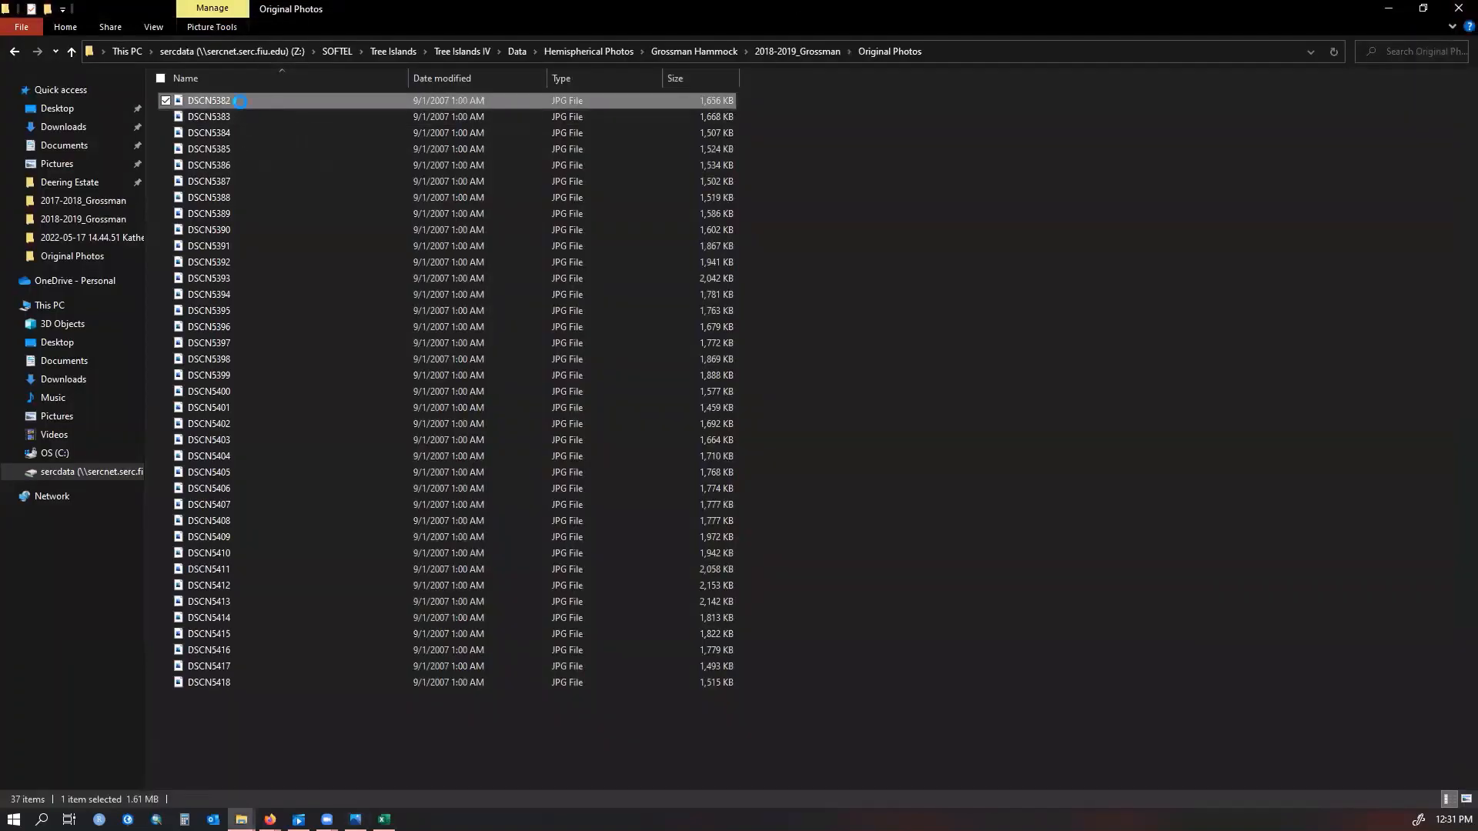
Copy DSCN5382 from Original Photos and paste it into the 2018-2019_Grossman folder
right_click(240, 102)
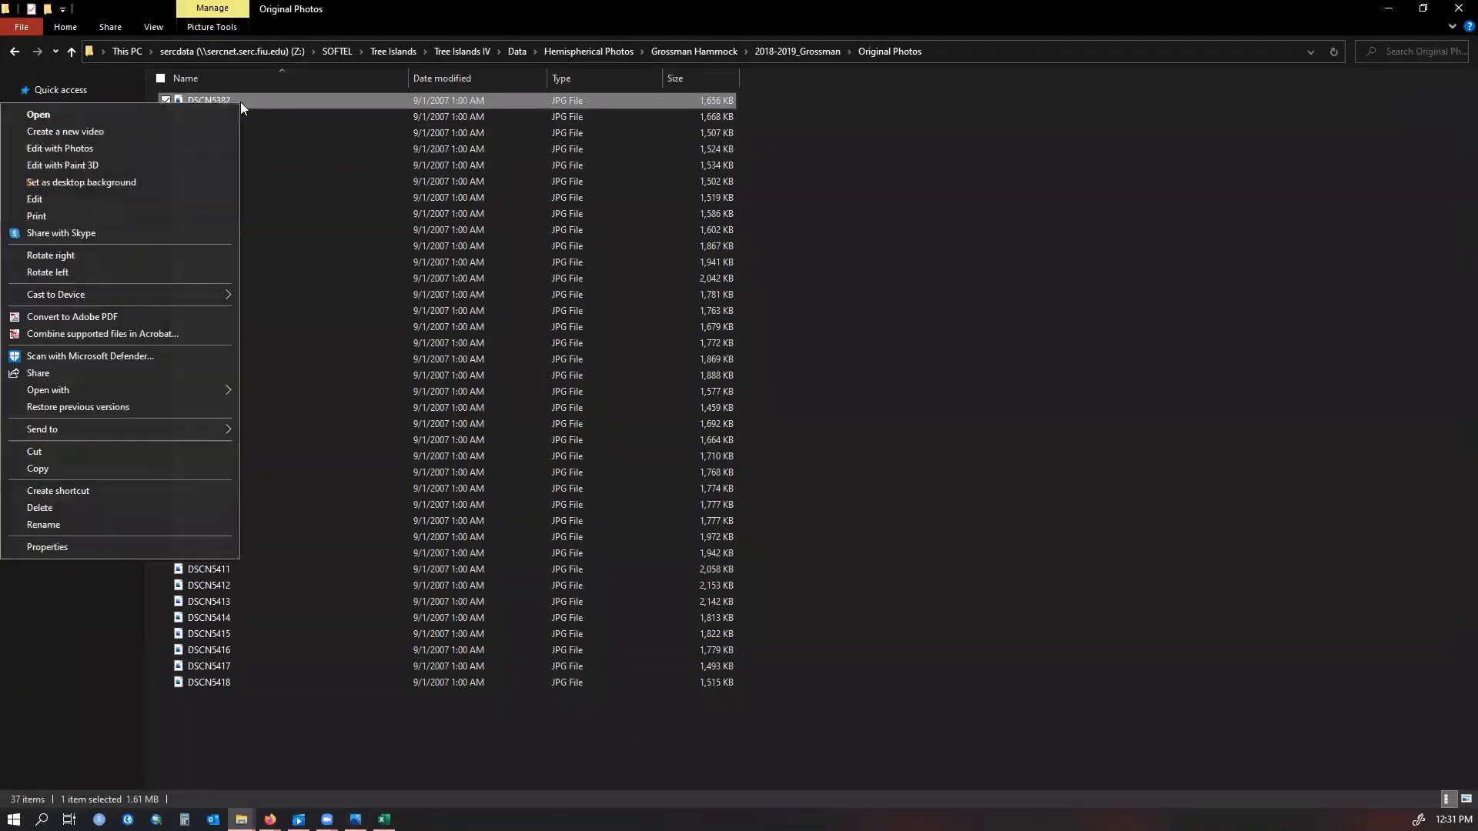
click(97, 466)
click(15, 52)
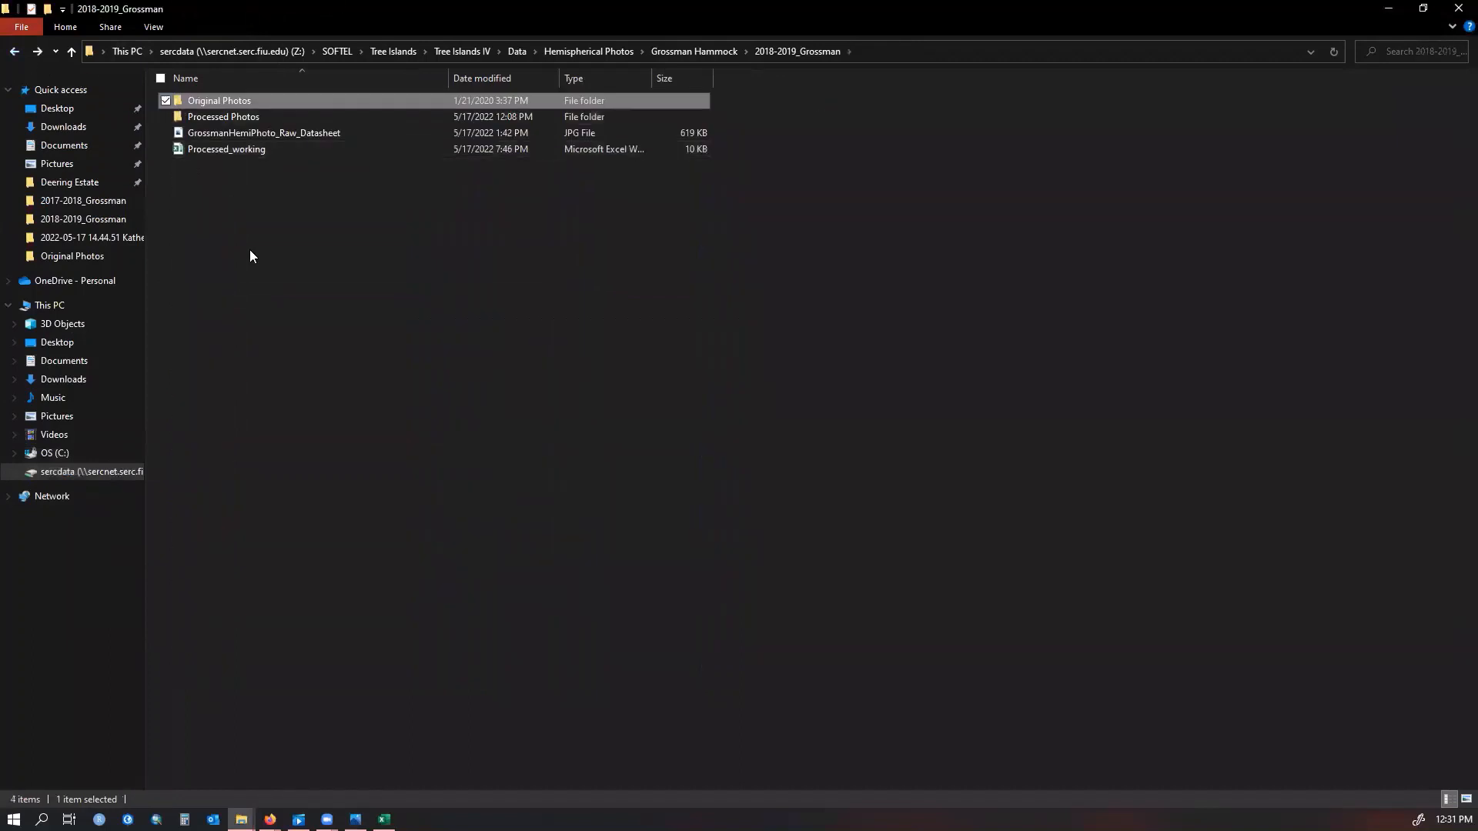
right_click(251, 203)
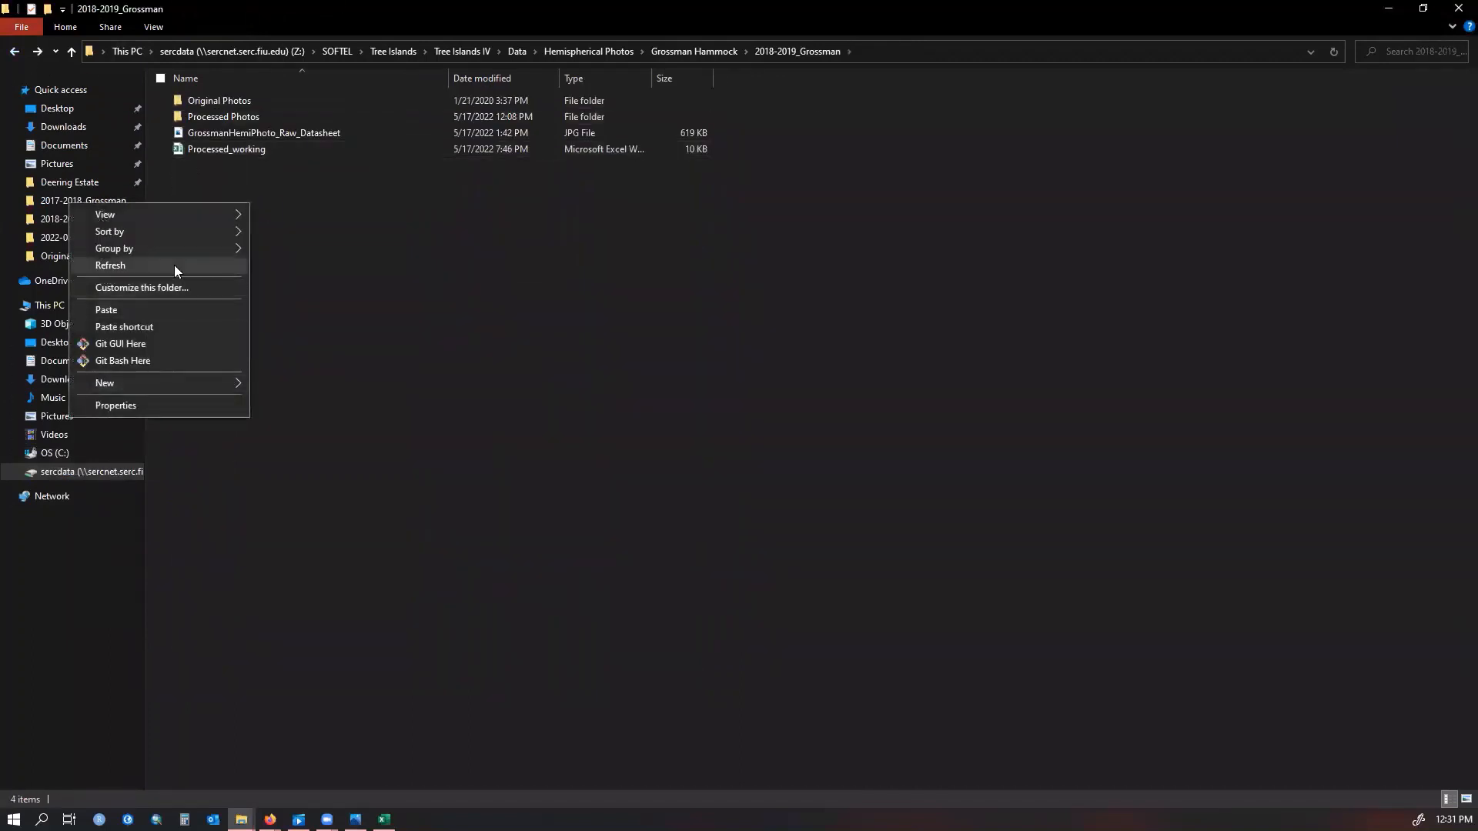
click(153, 310)
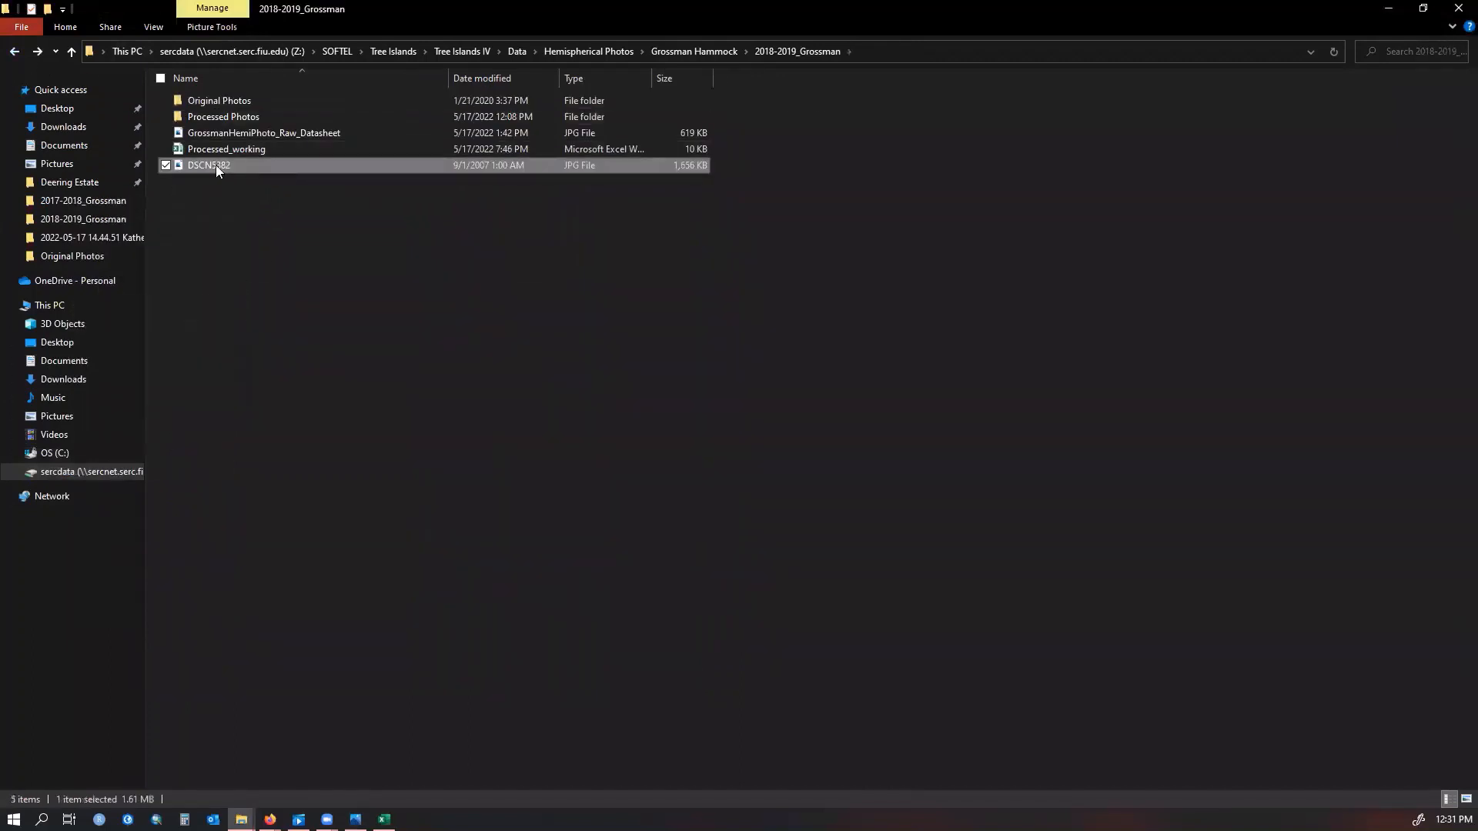
Rename the pasted photo DSCN5382 as GH_Cell01
click(216, 164)
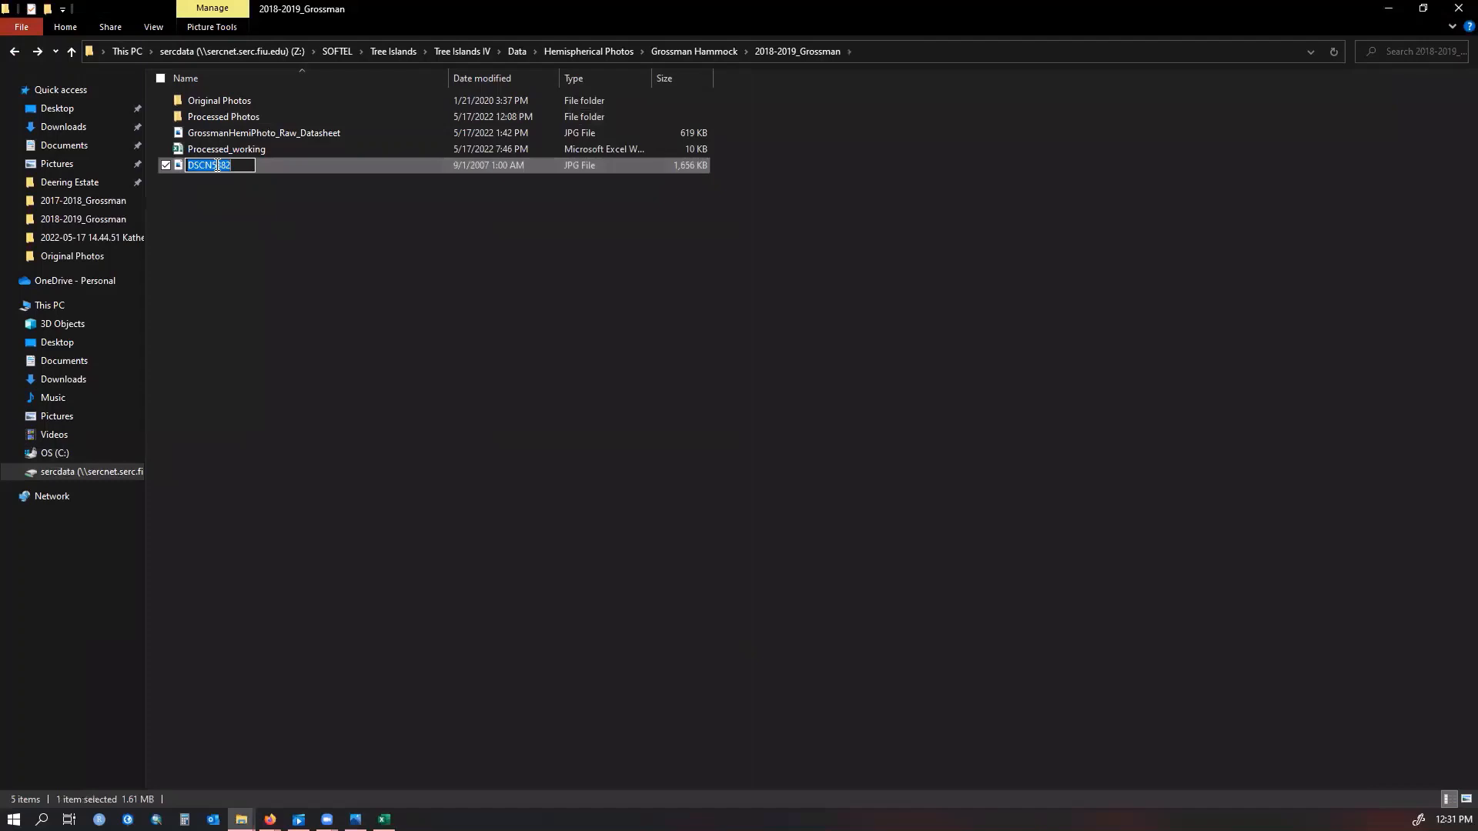
text(GH_Cell01)
click(252, 254)
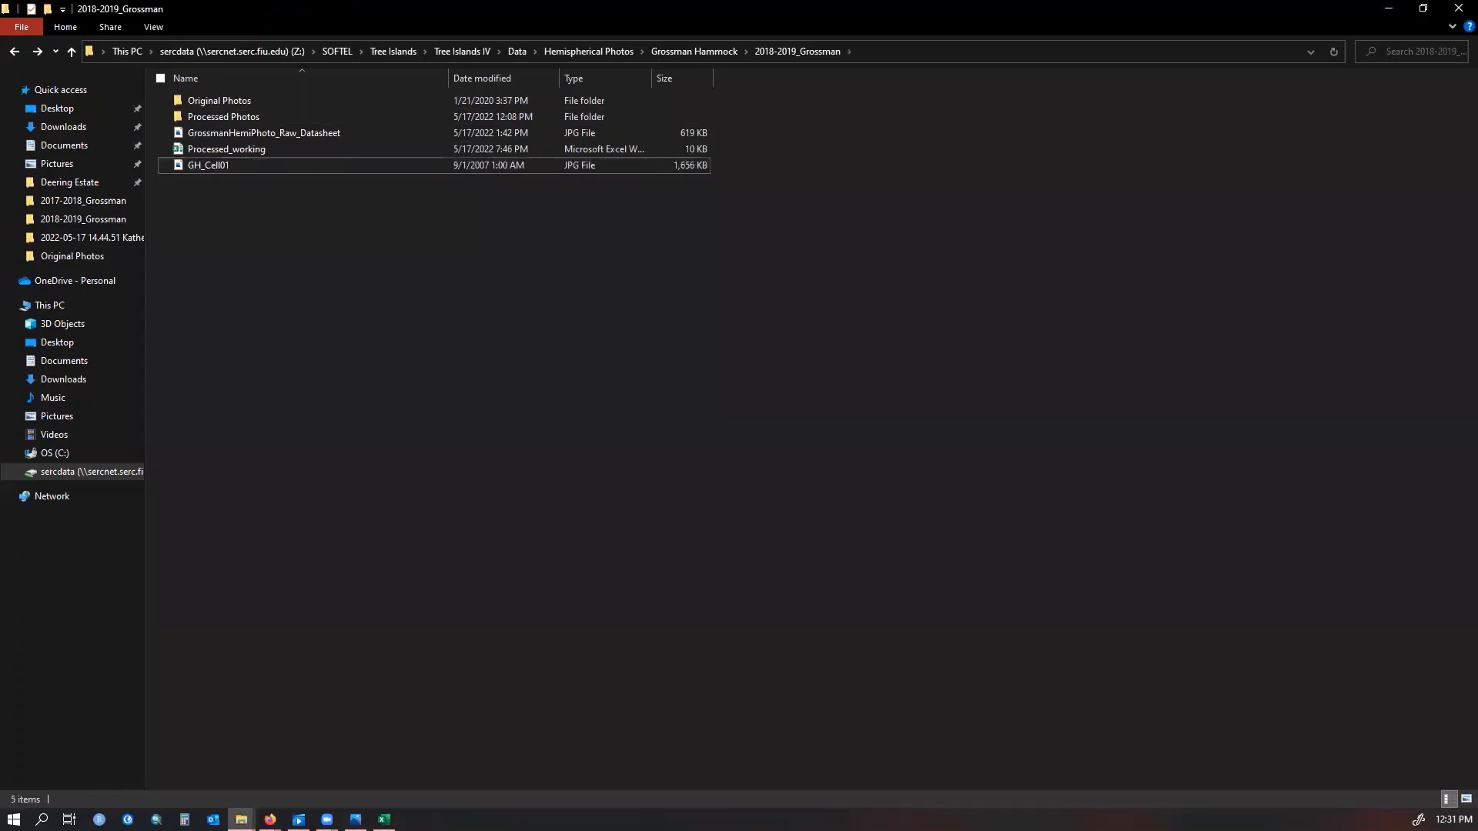
Check the GH_Cell01 entry in the Processed_working spreadsheet, then minimize the spreadsheet and folder windows
click(385, 751)
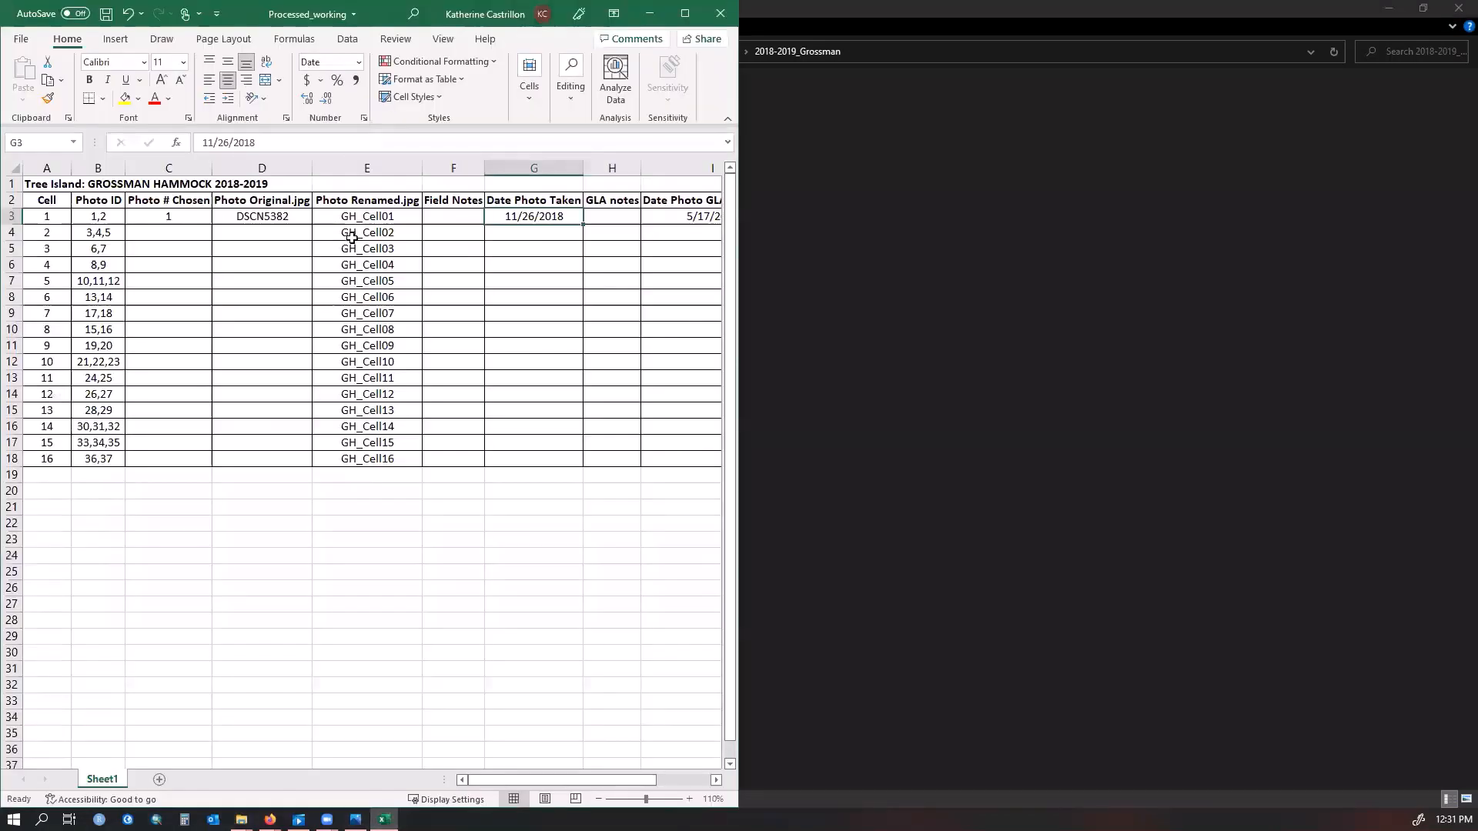
click(347, 216)
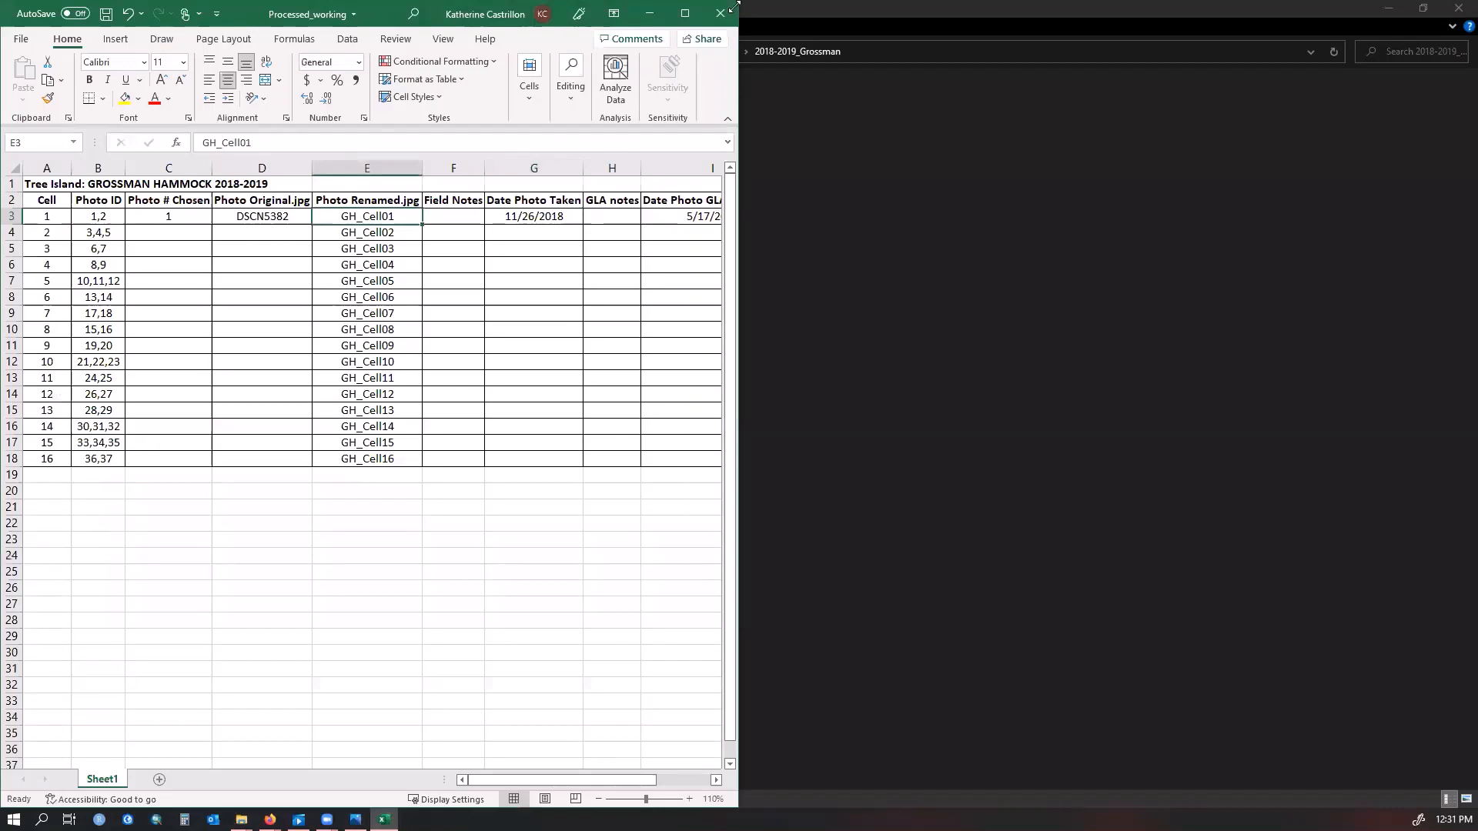
click(648, 13)
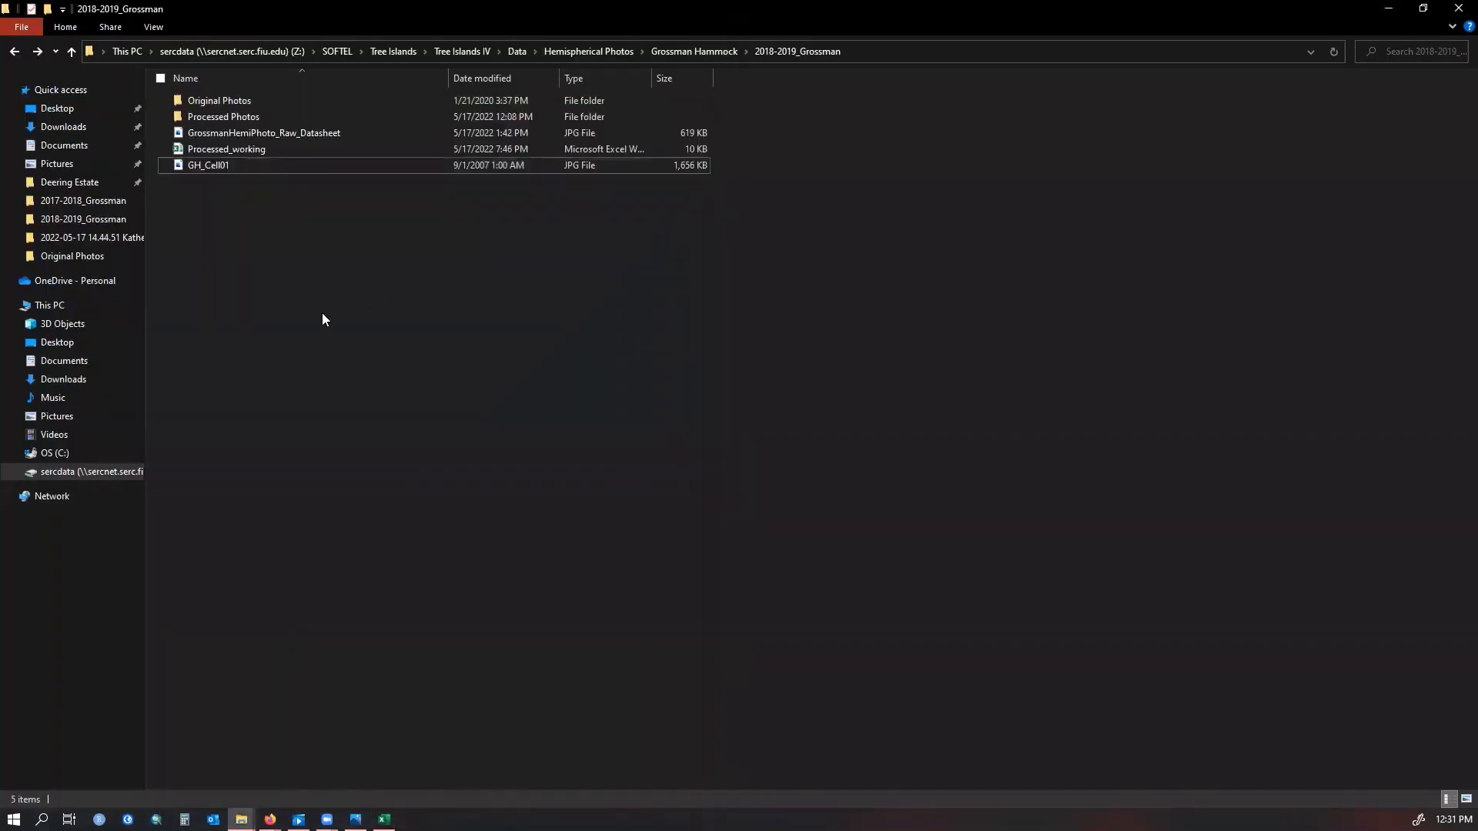
click(1390, 9)
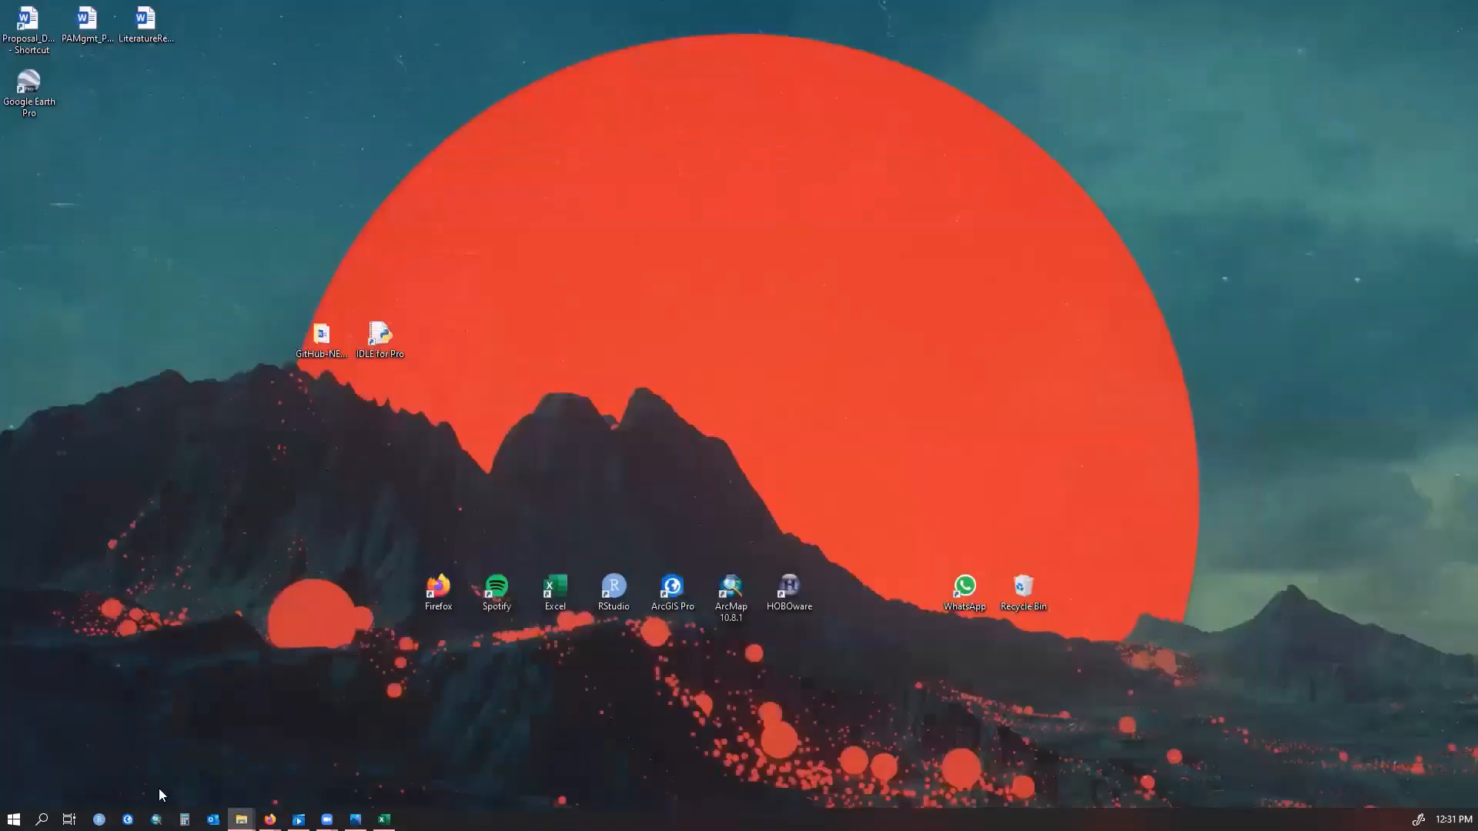
Search for and launch Gap Light Analyzer
click(42, 819)
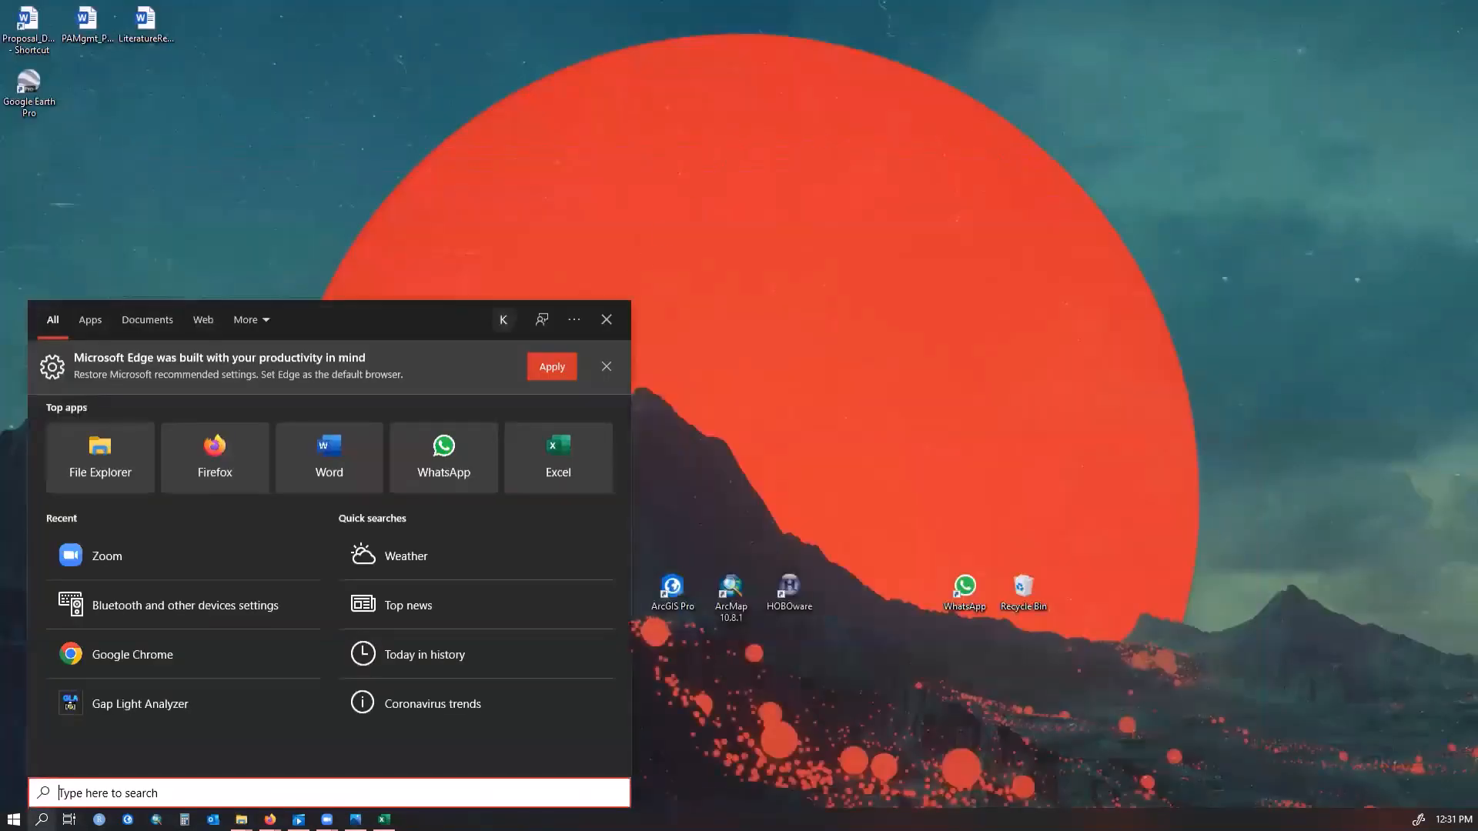
text(ga)
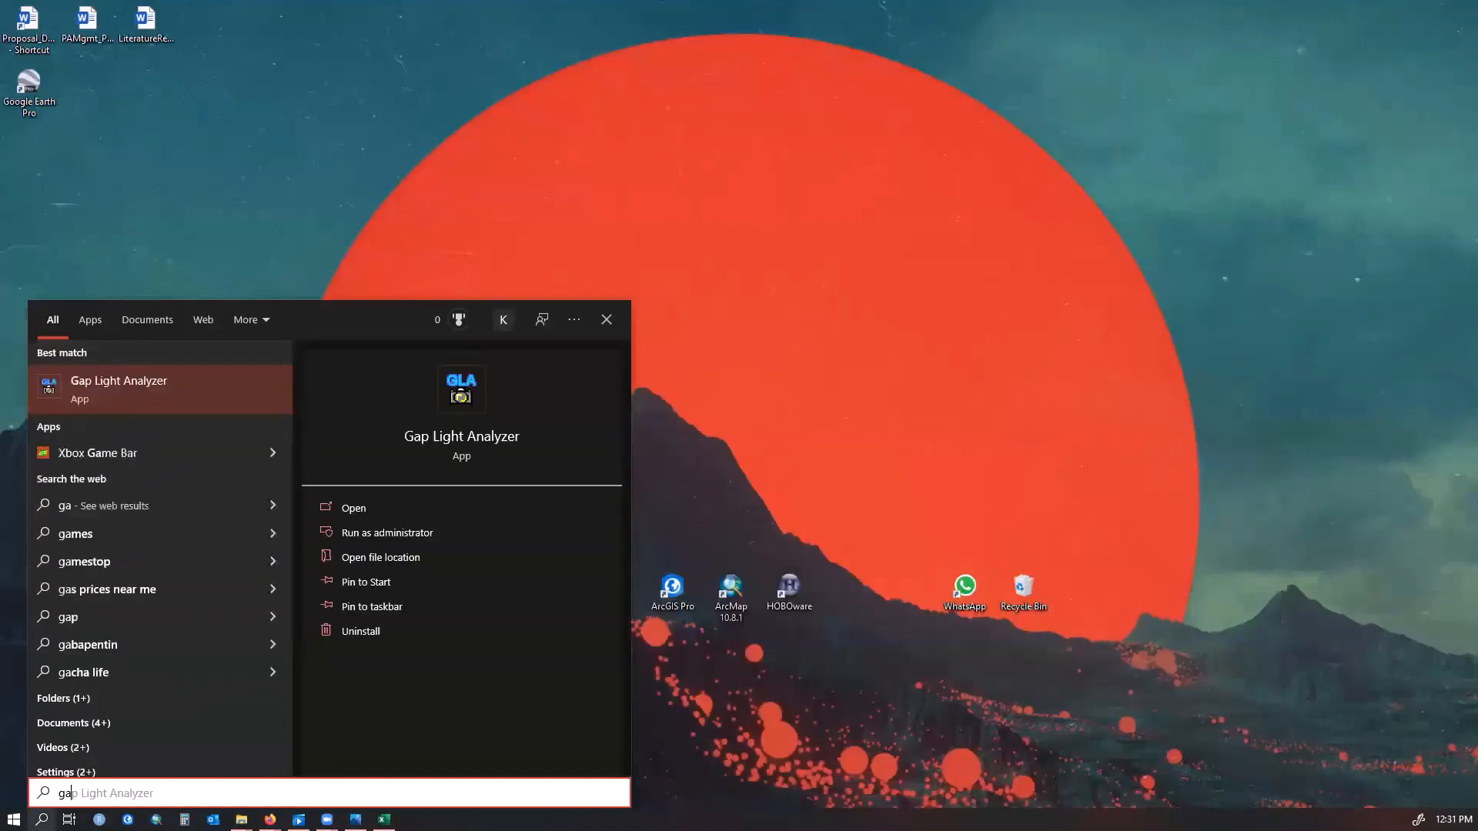
click(195, 381)
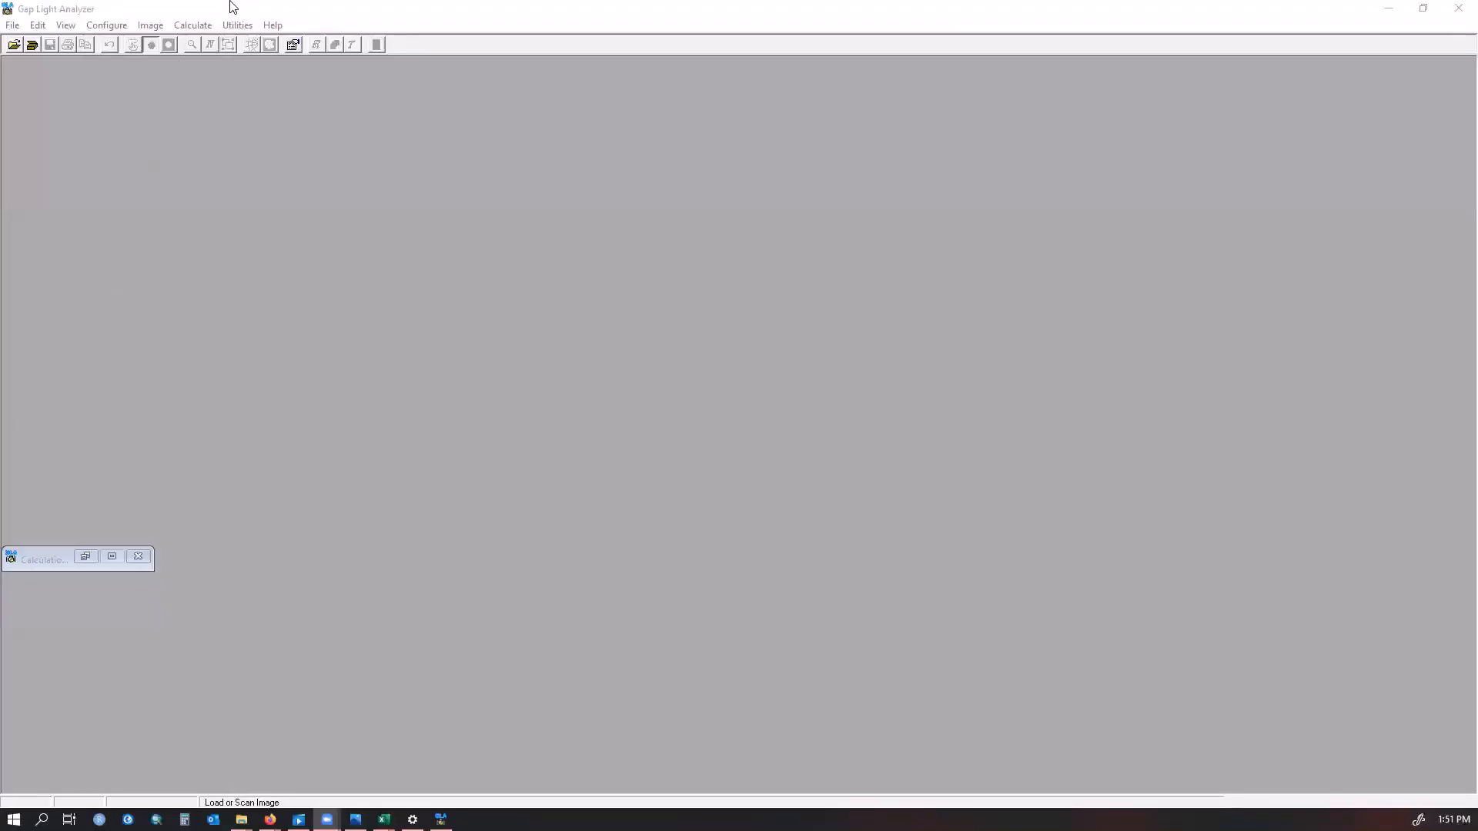
click(233, 6)
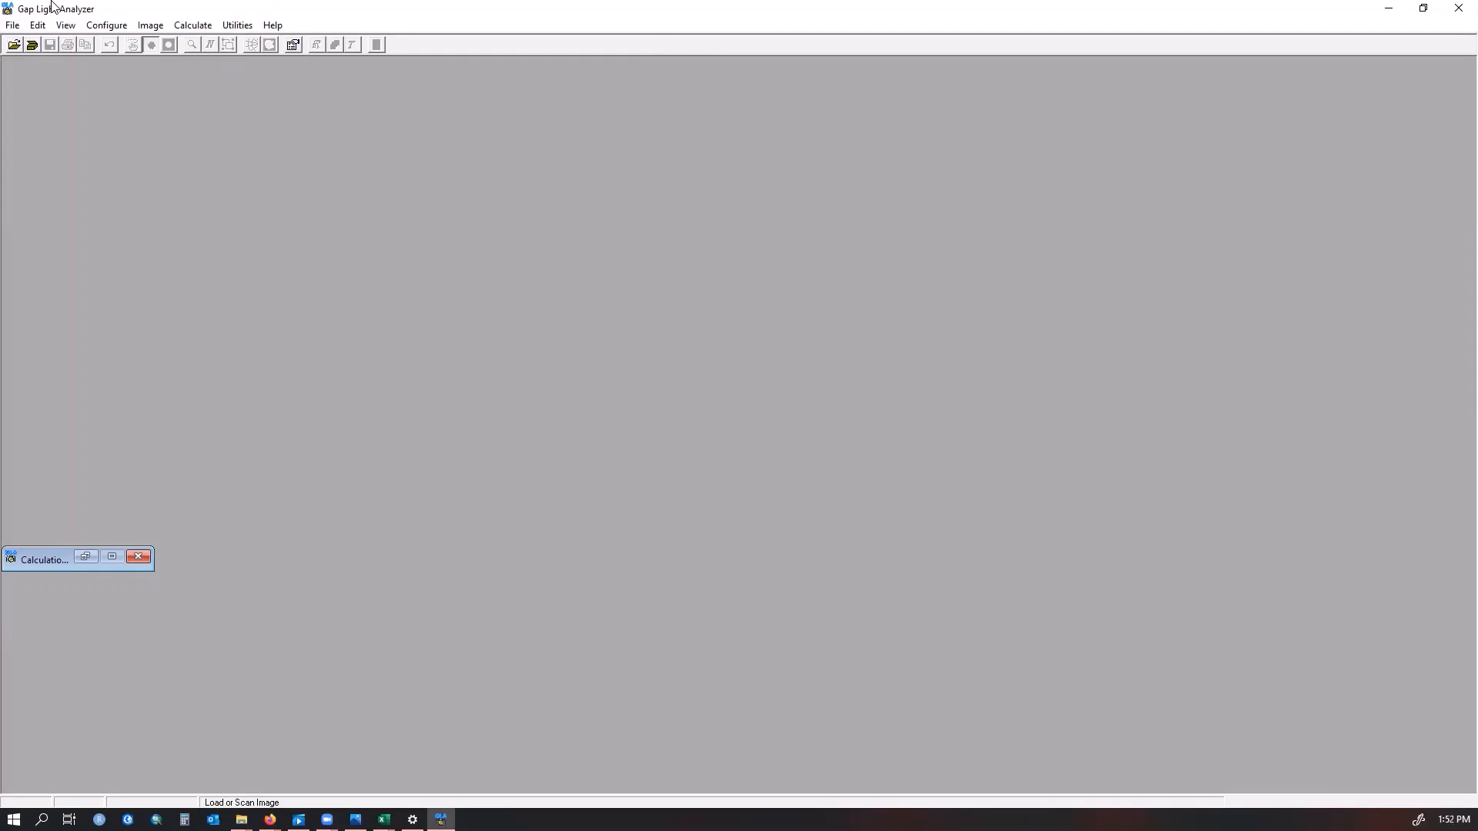
Open Edit Configuration and set image registration to Magnetic North, keeping the initial cursor point at North
click(107, 28)
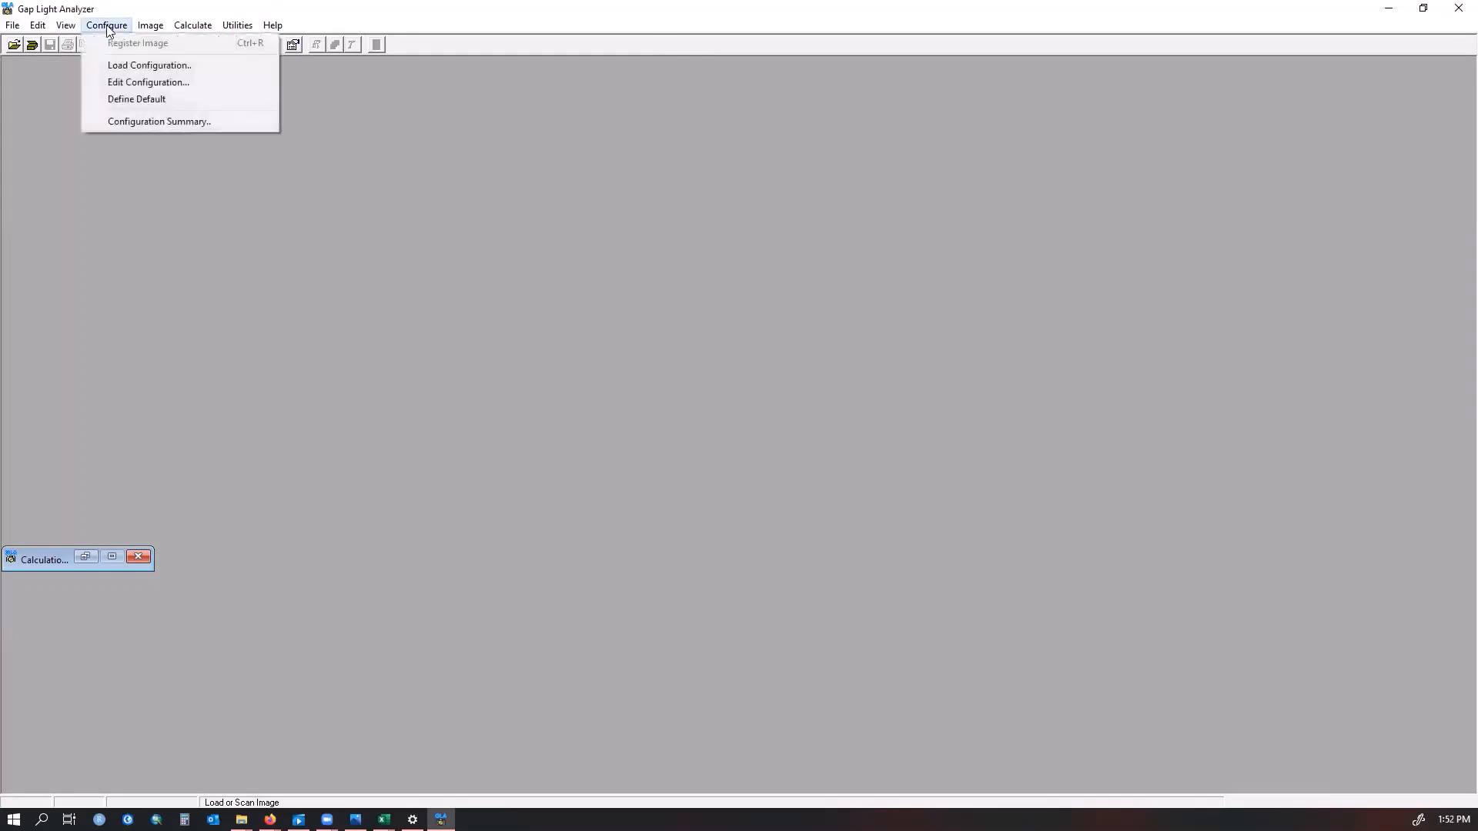
click(127, 83)
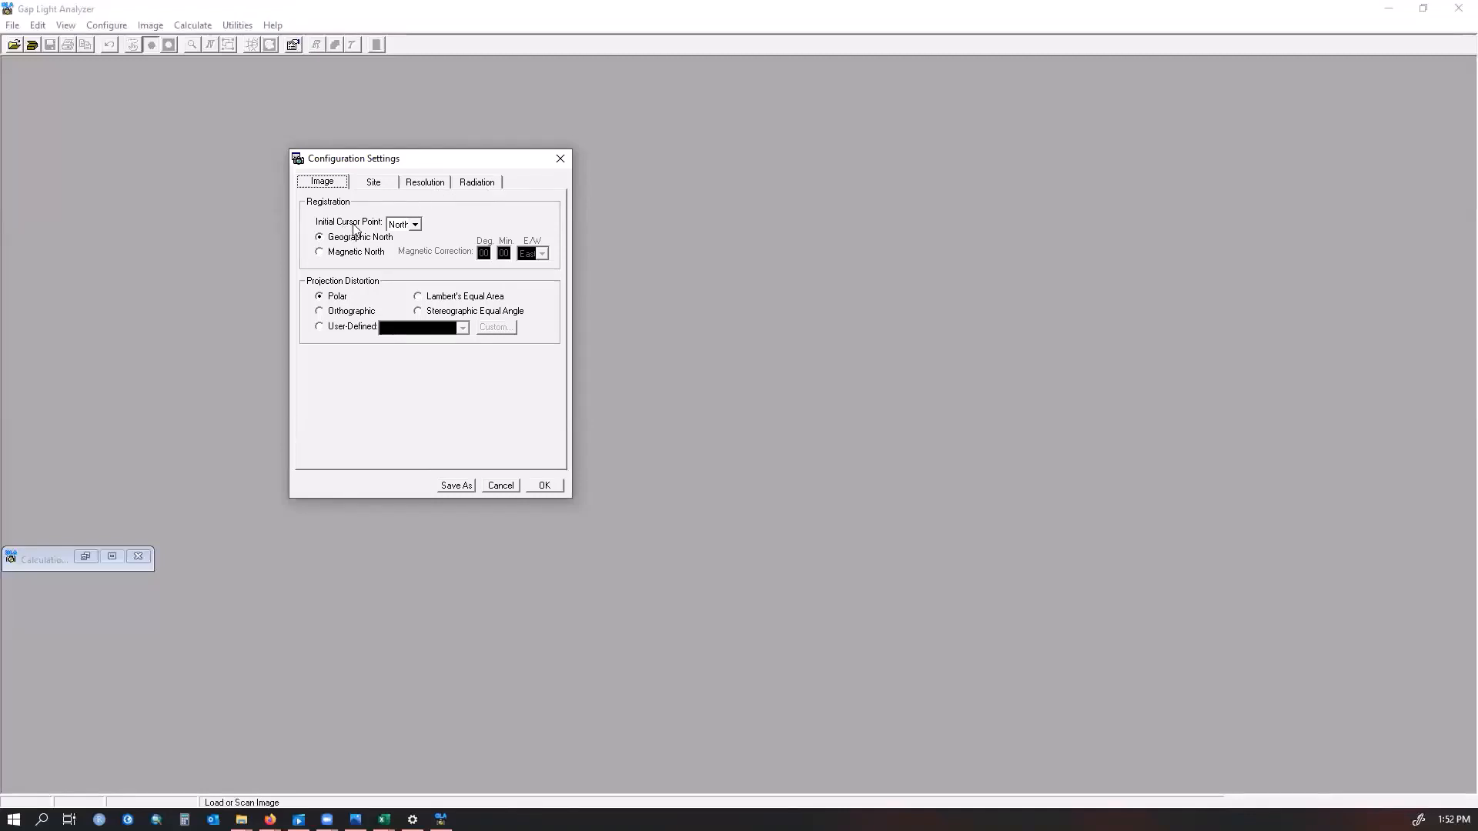
click(415, 225)
click(426, 223)
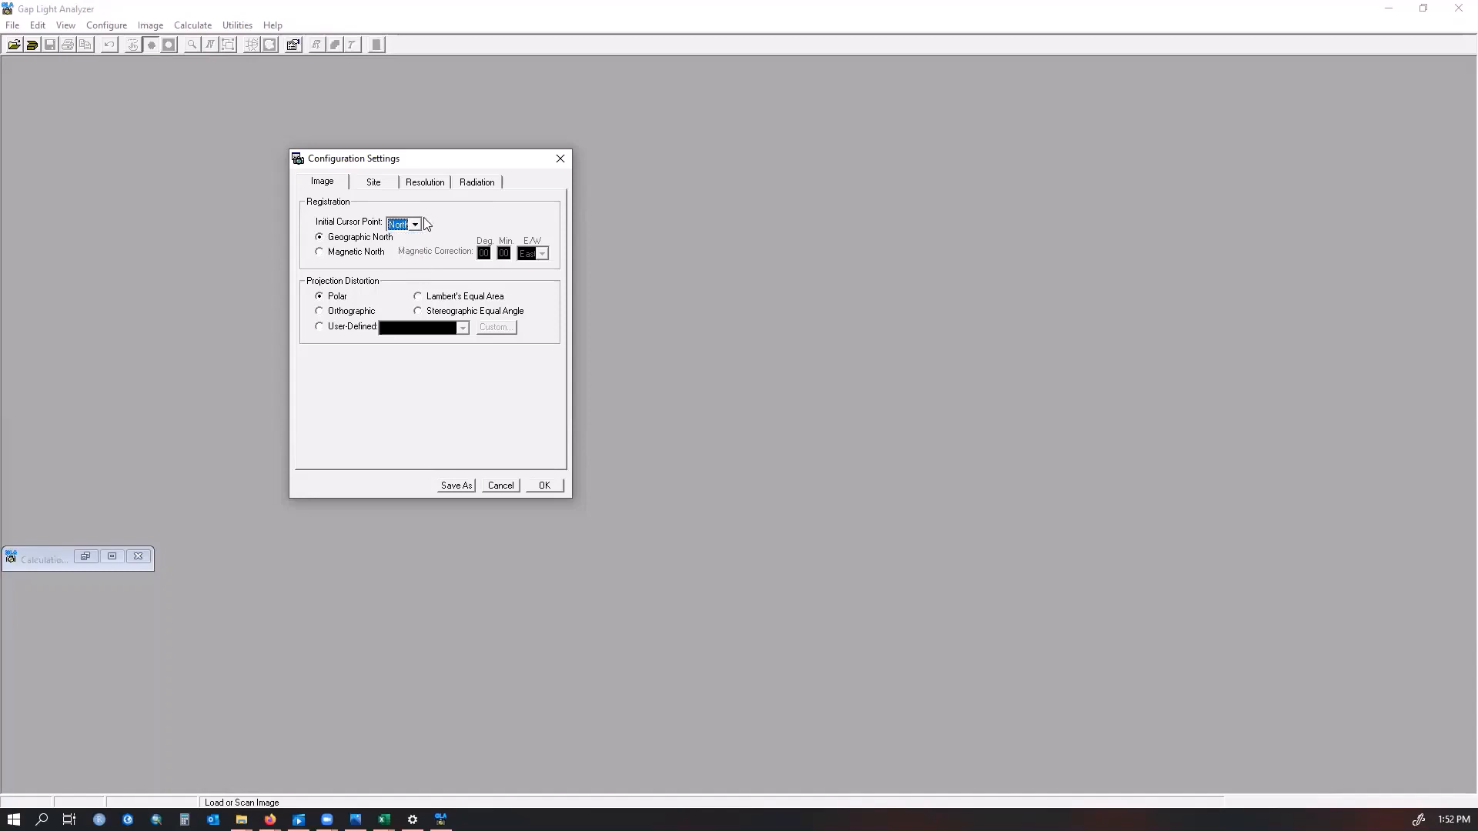
click(319, 252)
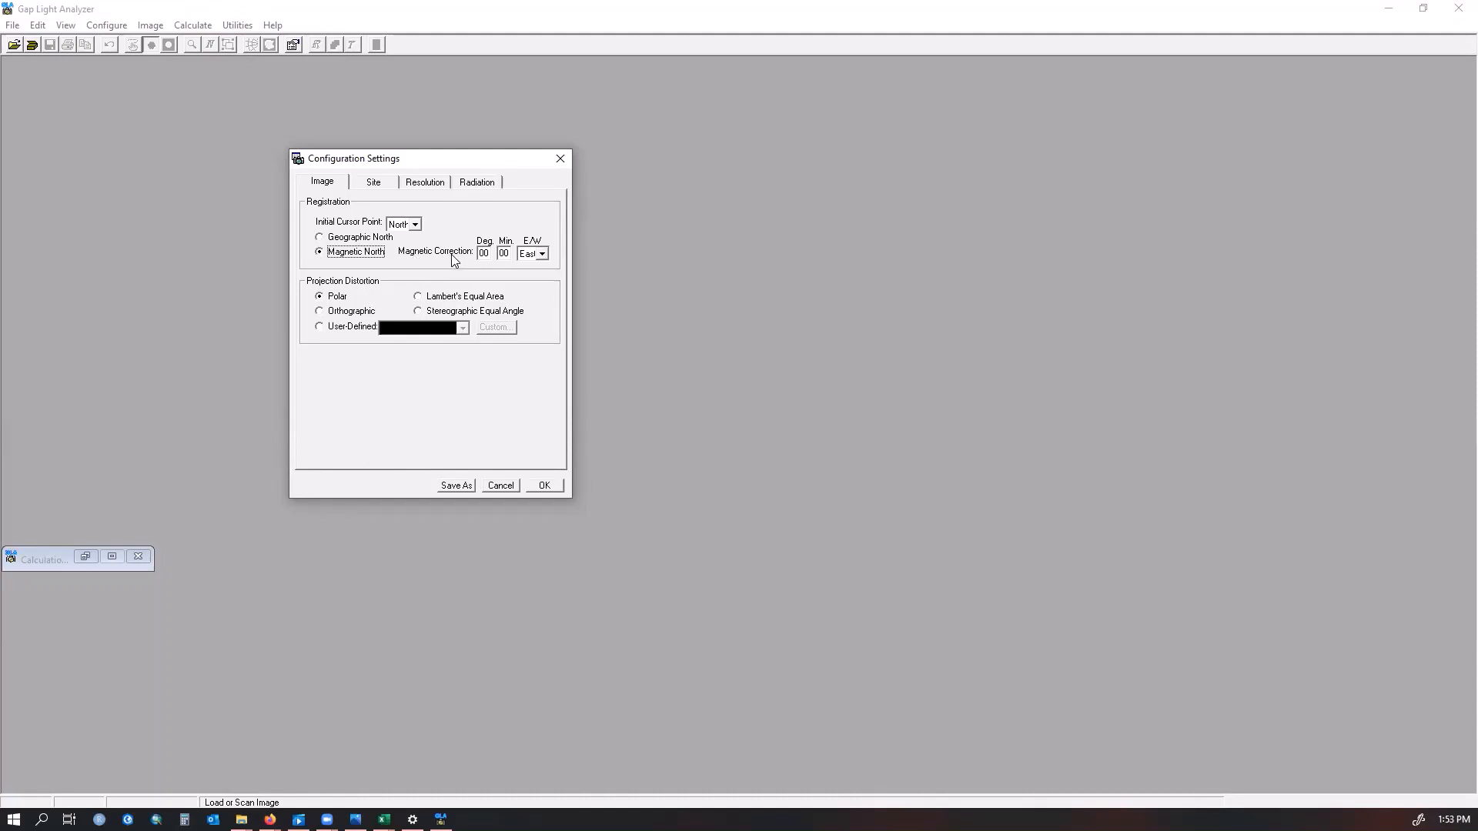
Switch to the NCEI Magnetic Declination calculator in the browser and select the Latitude field
mouse_move(413, 819)
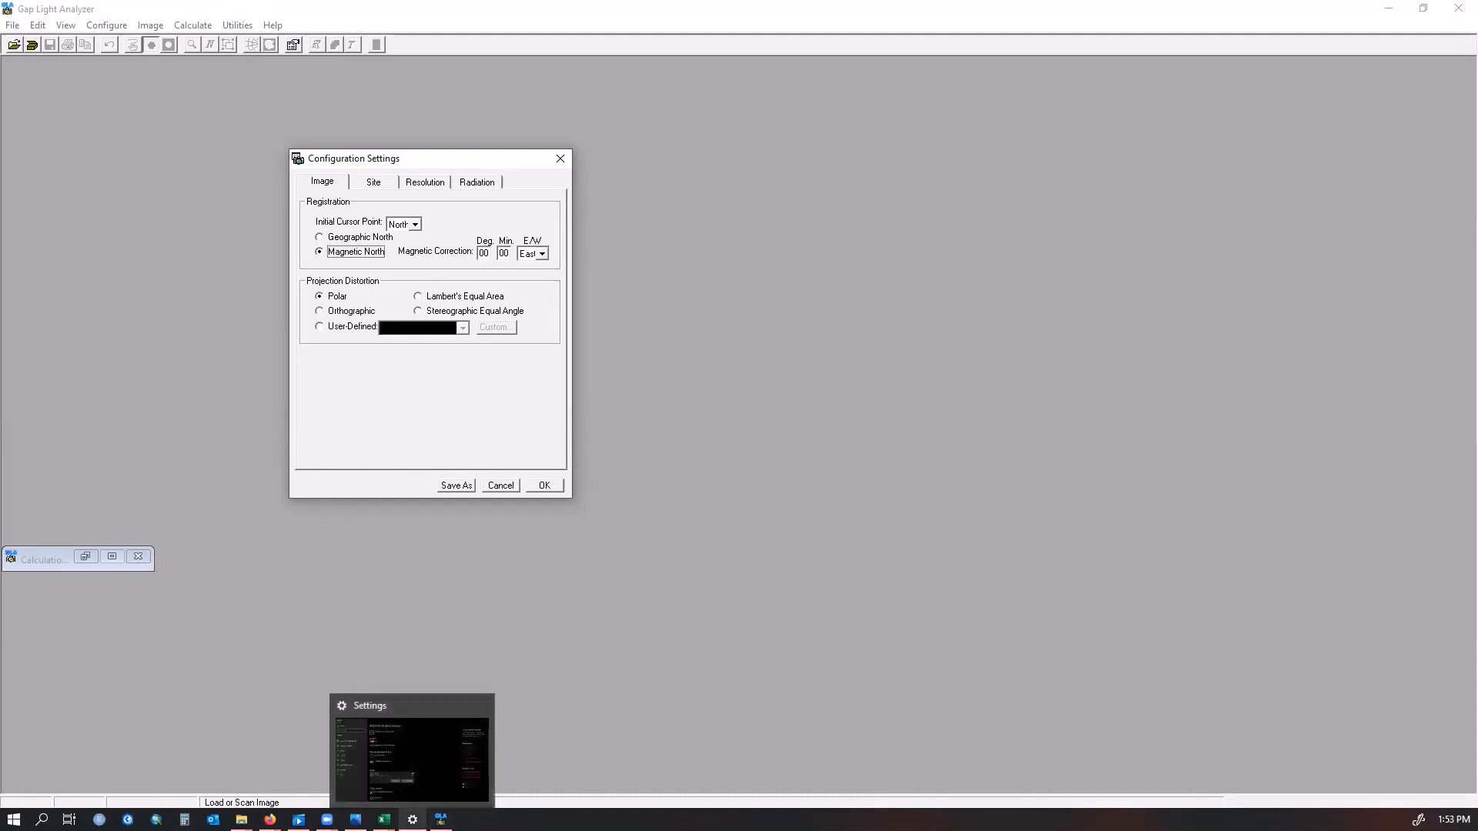
mouse_move(270, 819)
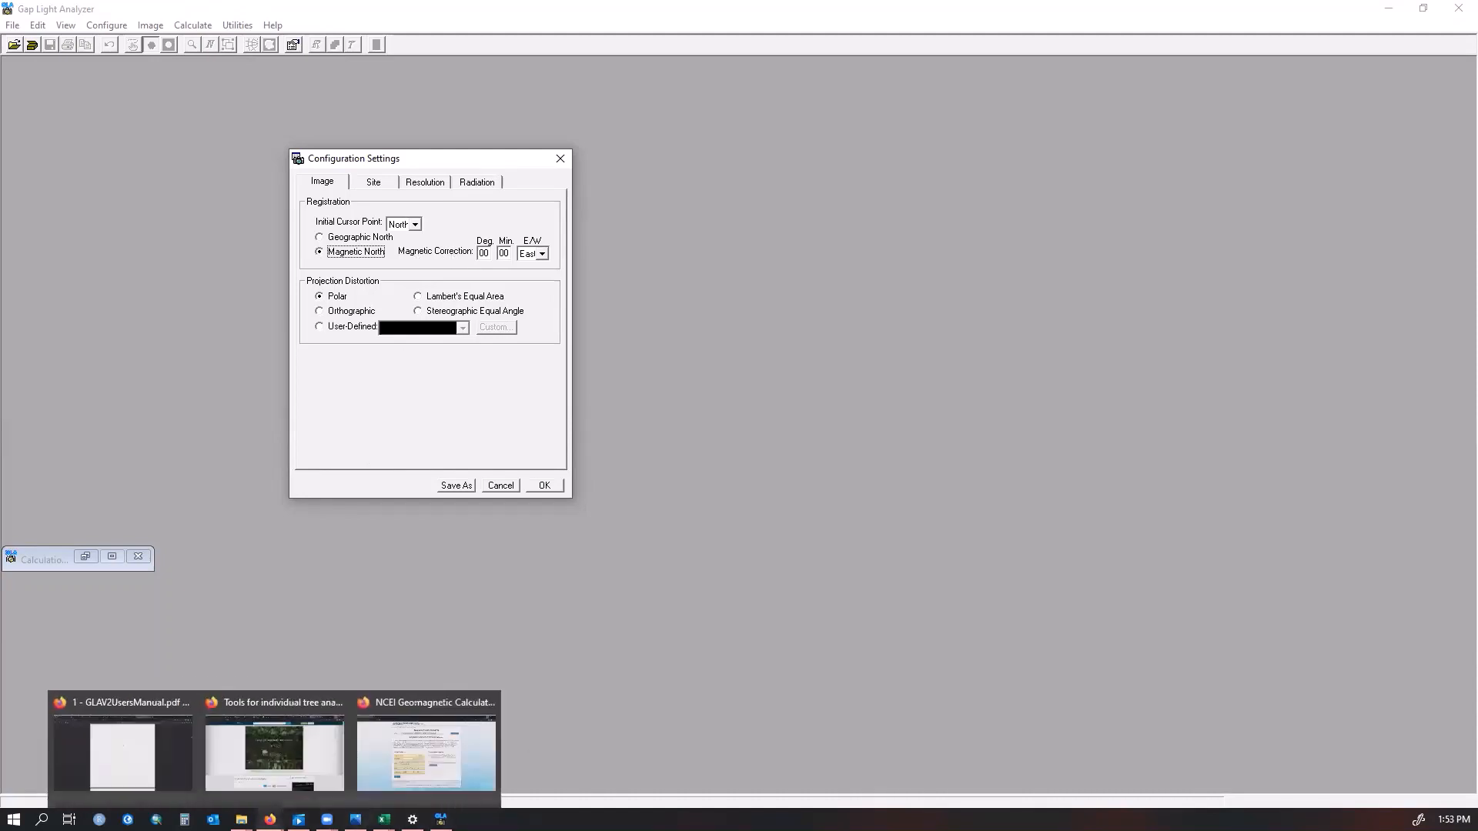
click(436, 782)
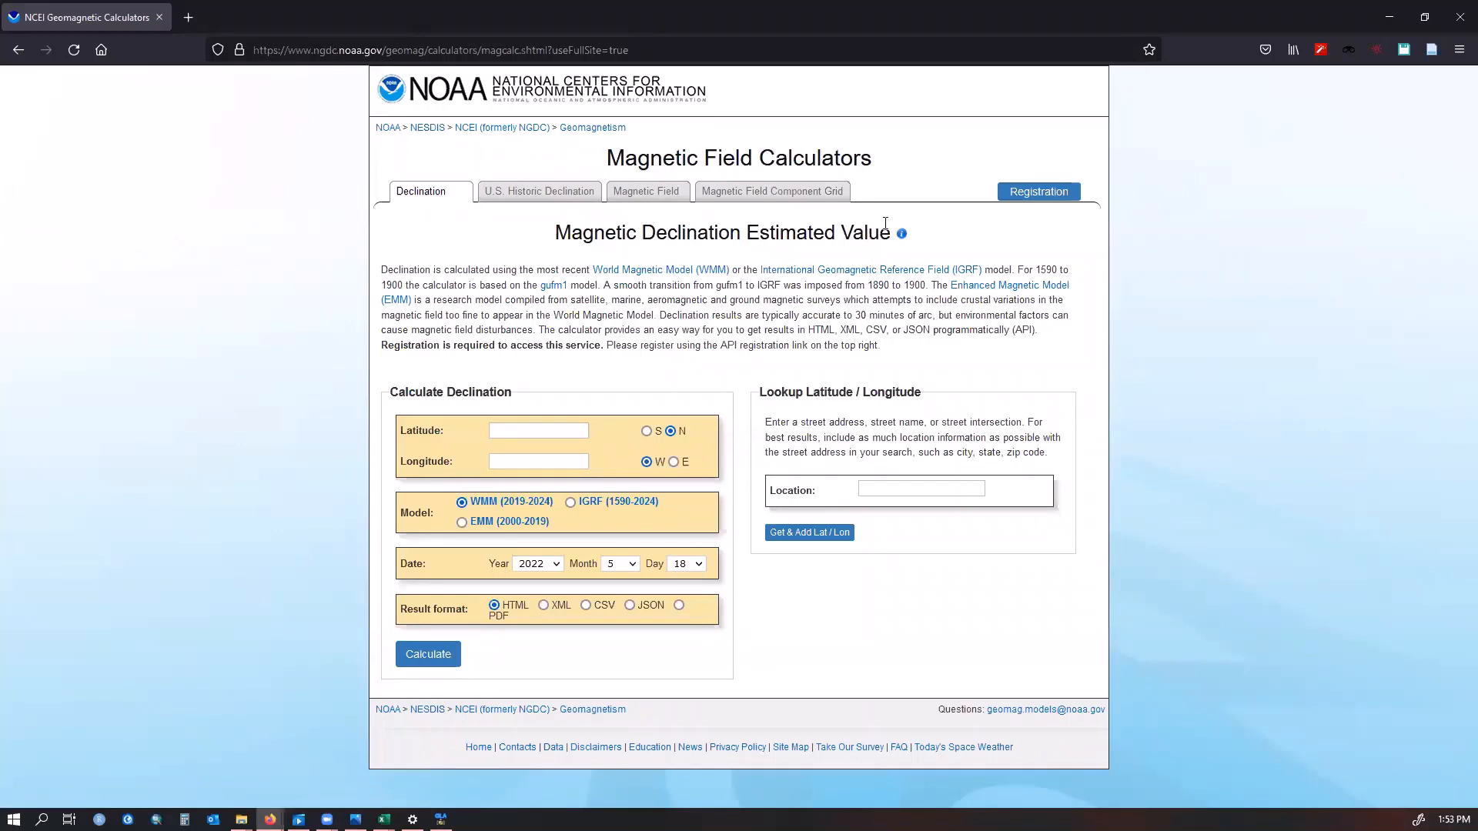
click(506, 427)
Locate the TreeIslands_DD_DMS workbook in the Hemispherical Photos folder and switch to it in Excel
mouse_move(384, 819)
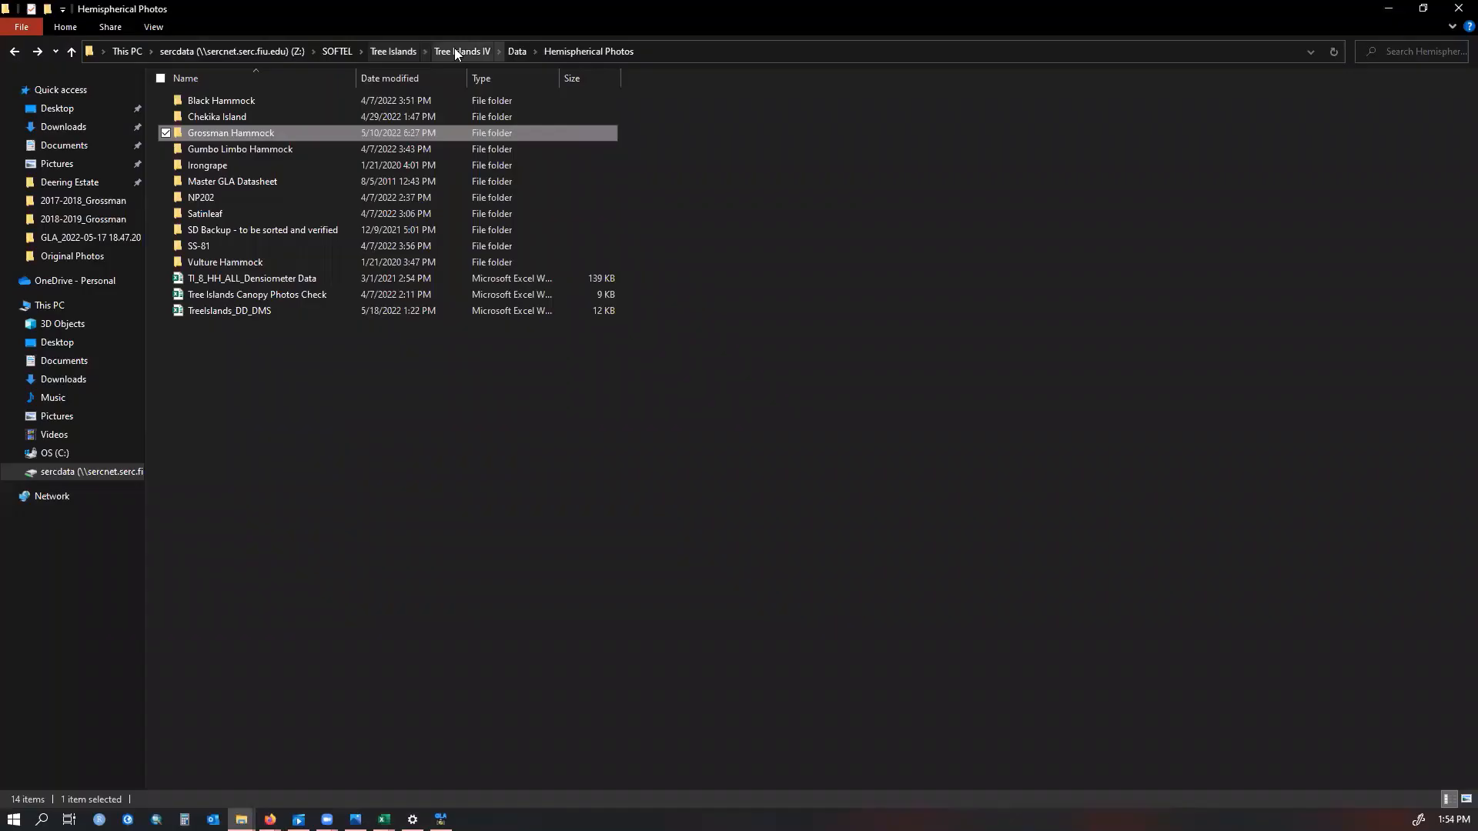
click(458, 51)
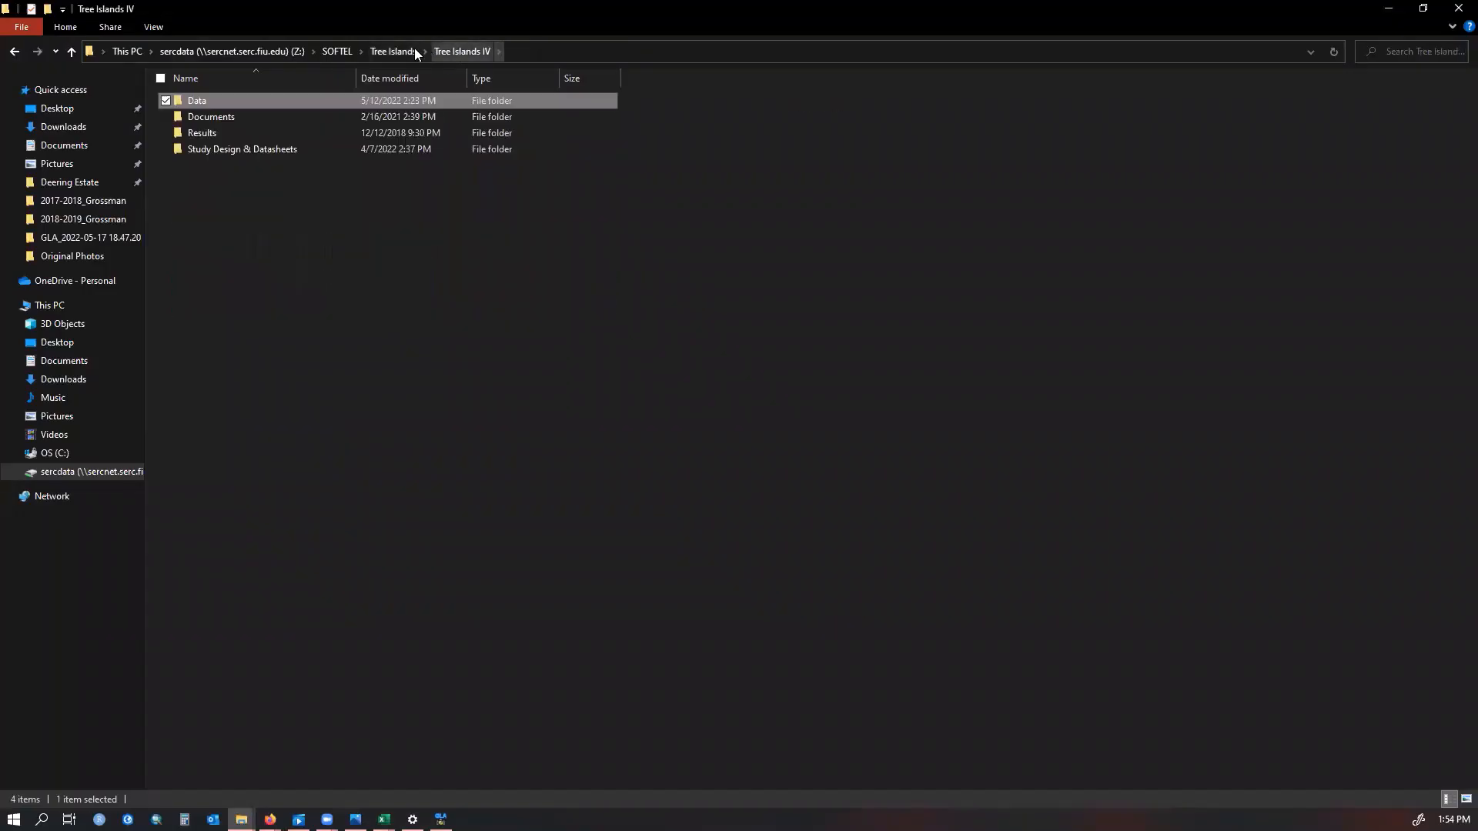
double_click(214, 100)
double_click(213, 114)
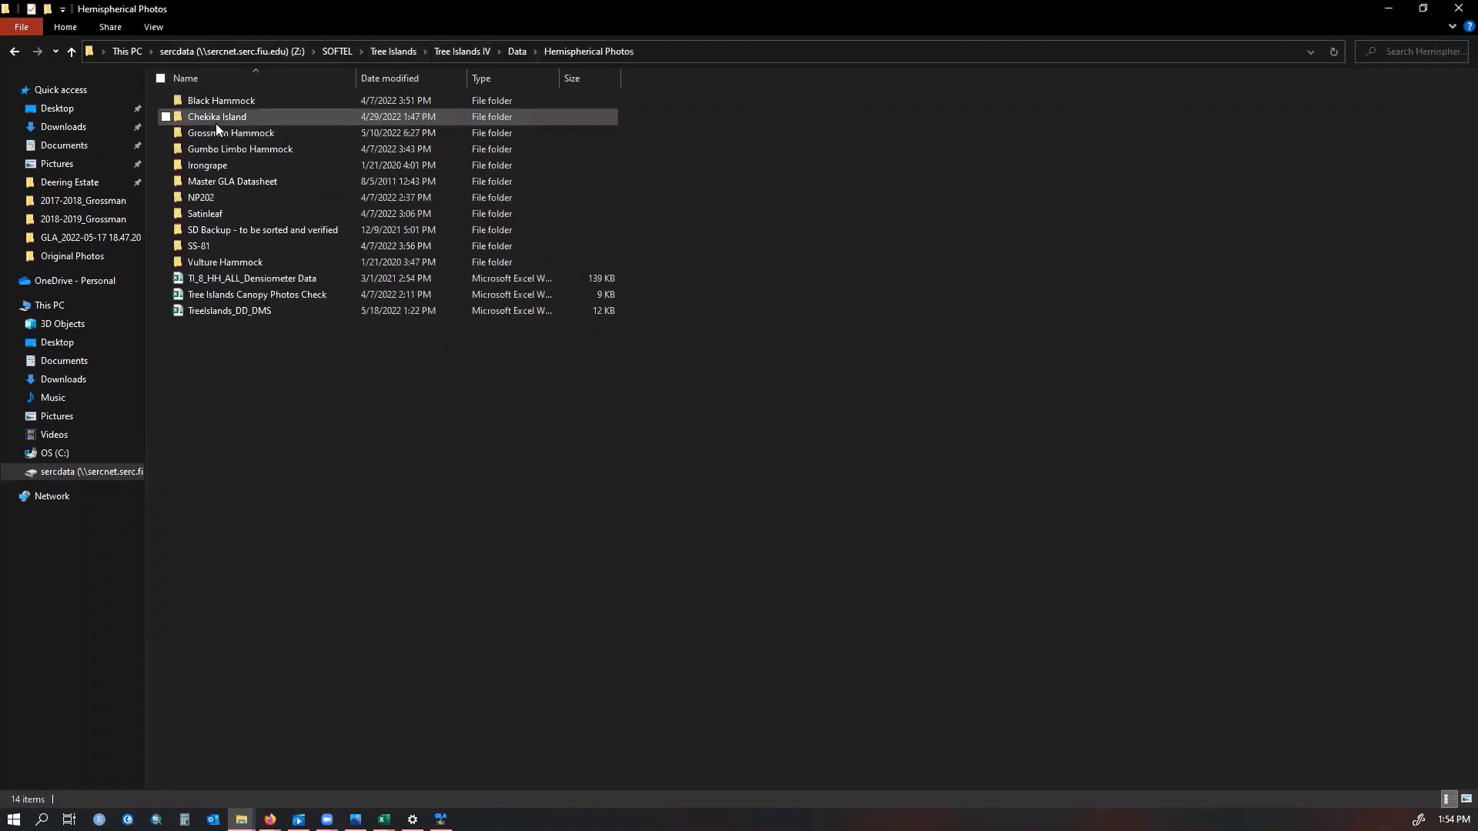
click(226, 314)
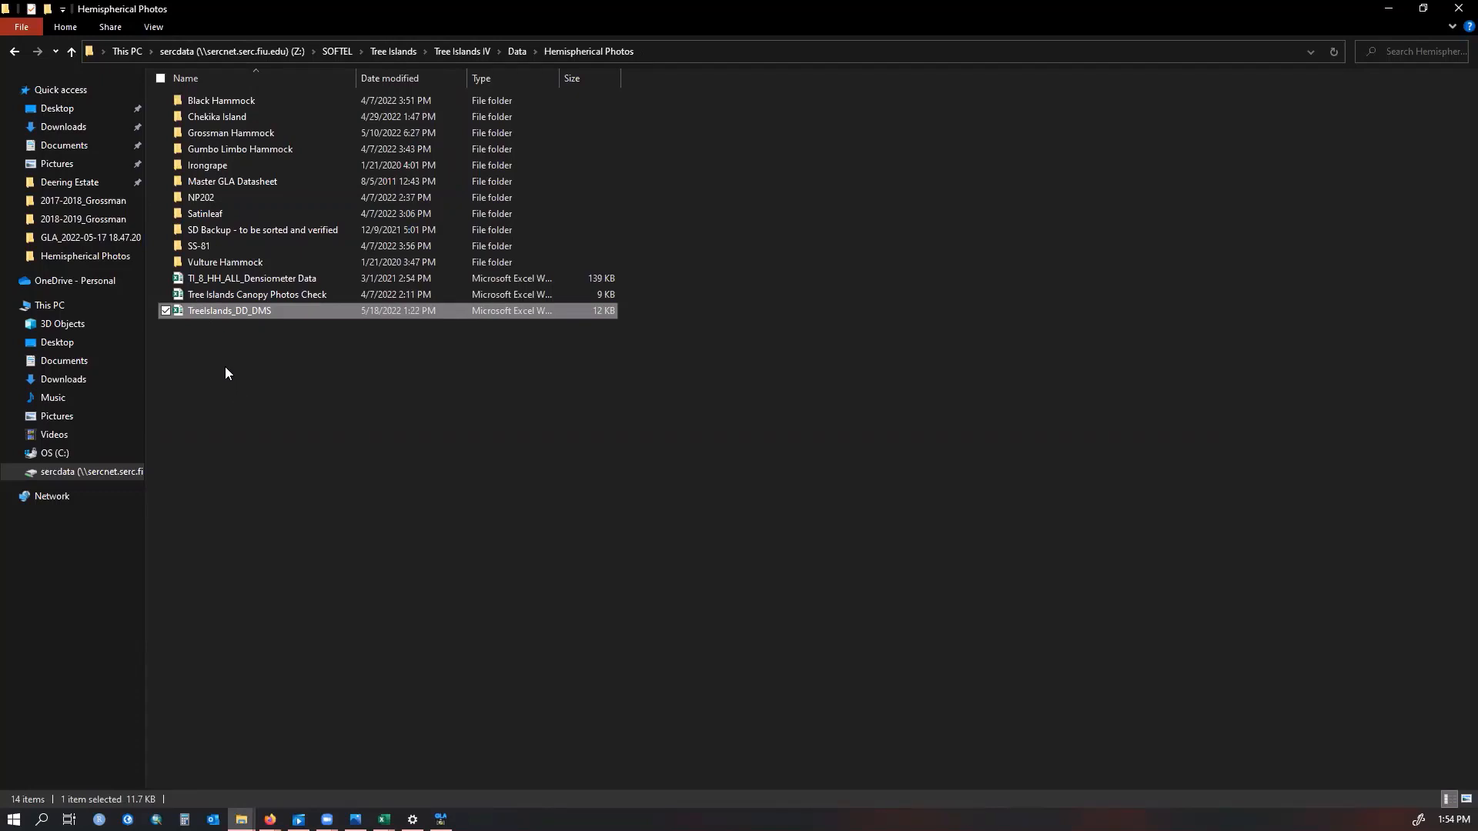
mouse_move(384, 819)
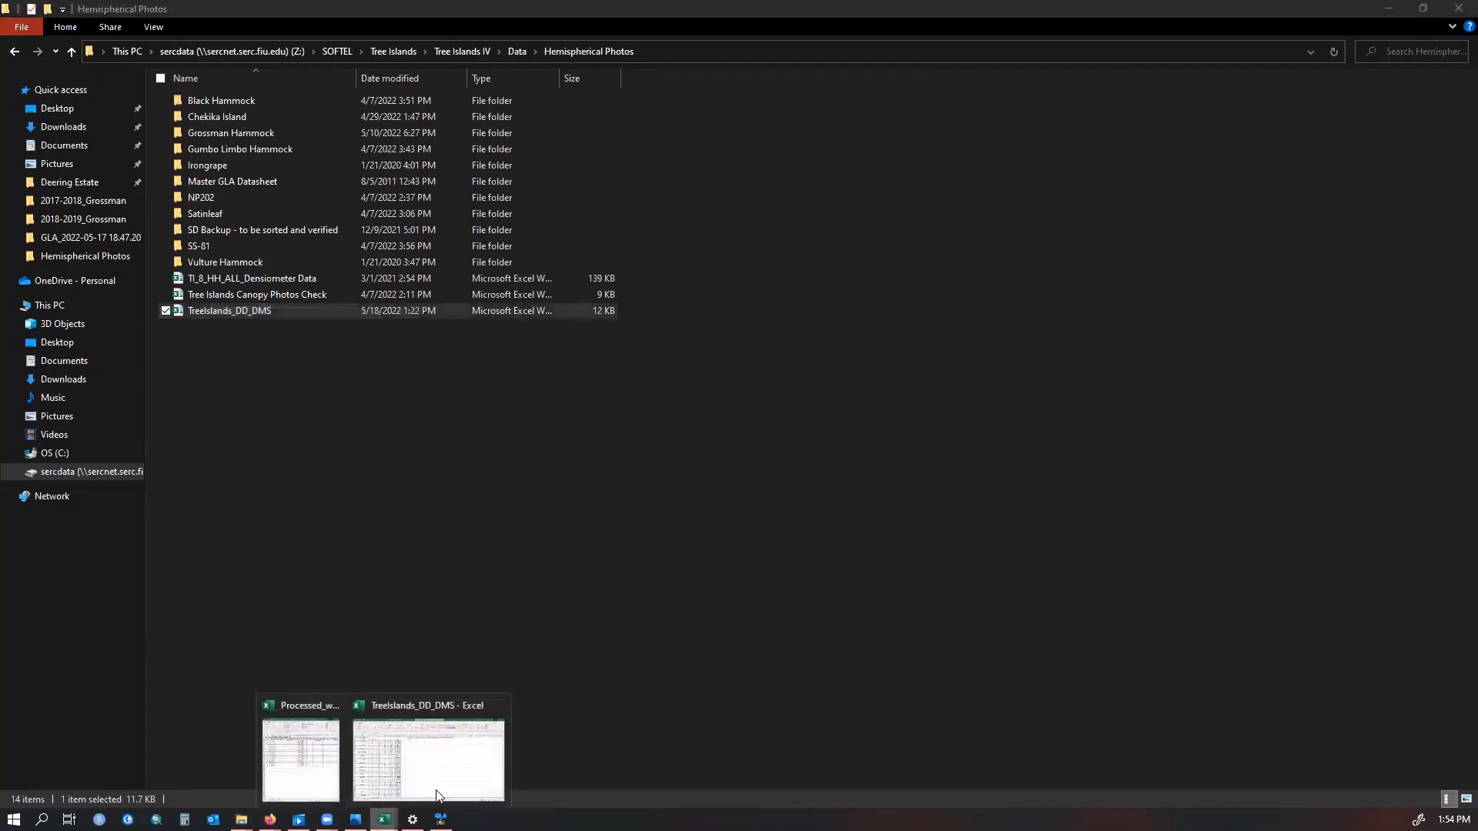
click(458, 777)
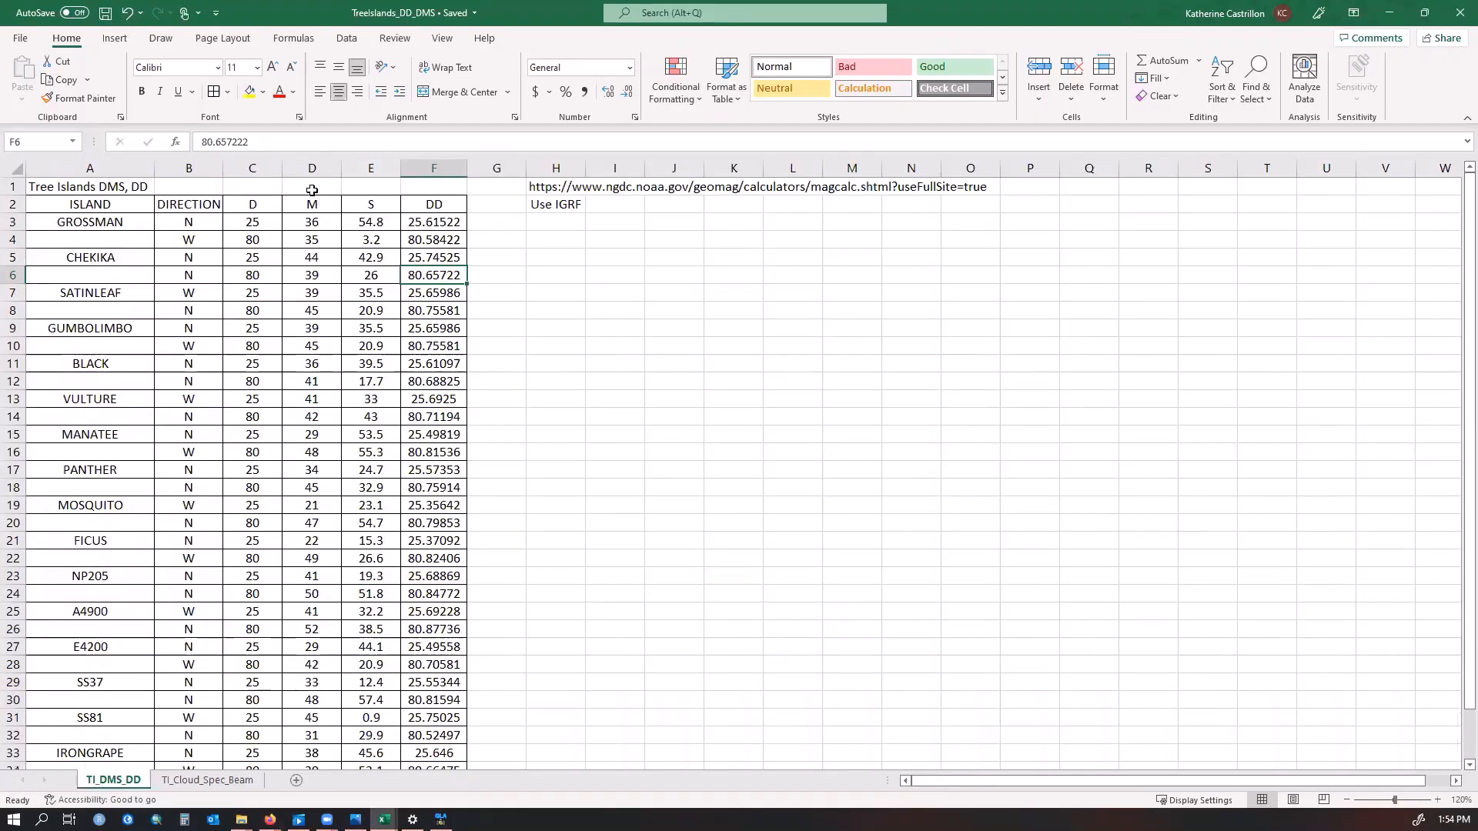
Copy Grossman's decimal latitude 25.615222 and paste it into the calculator's Latitude field, placing the workbook beside the browser
click(458, 203)
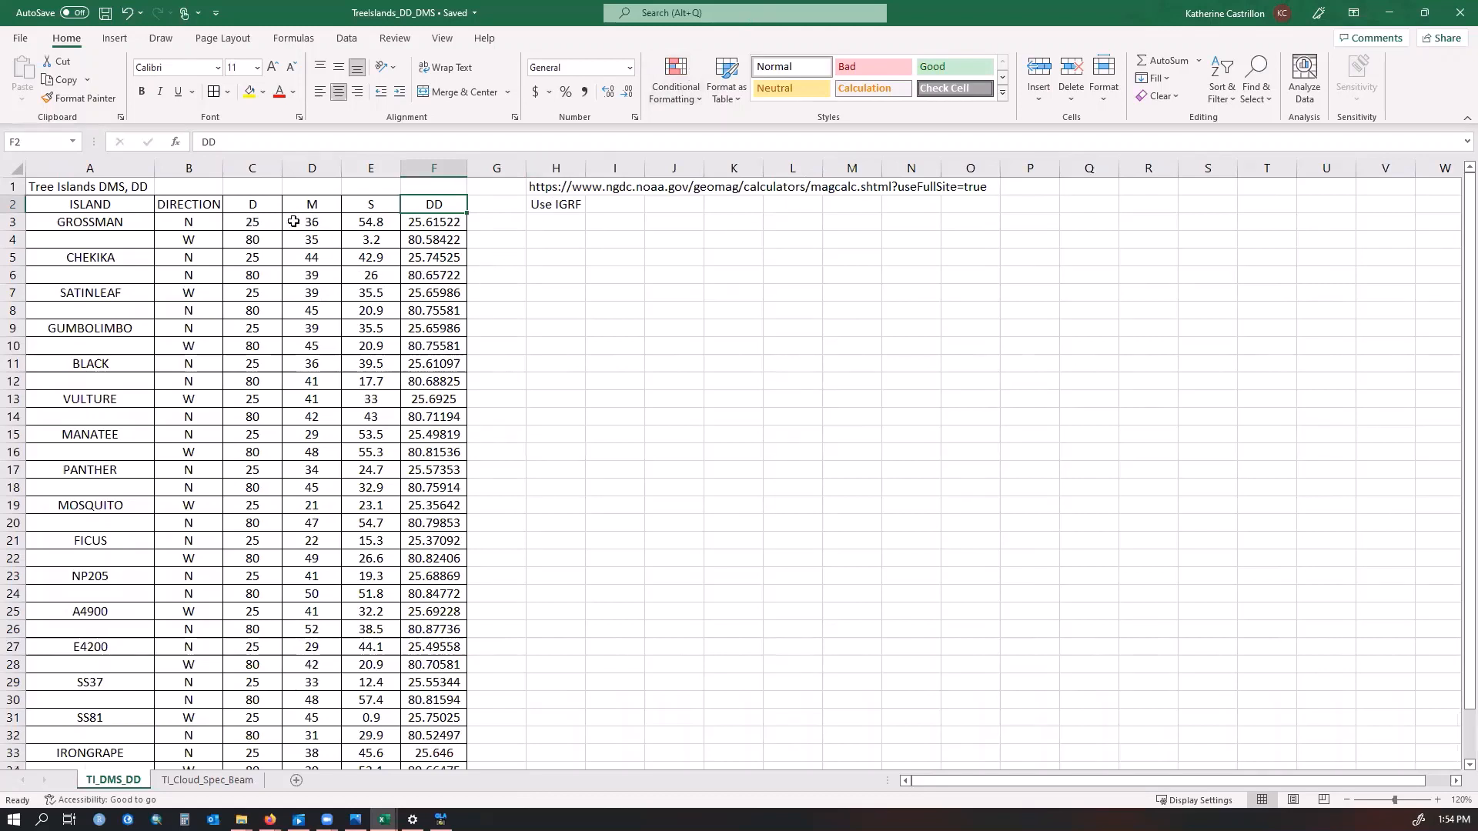
click(427, 223)
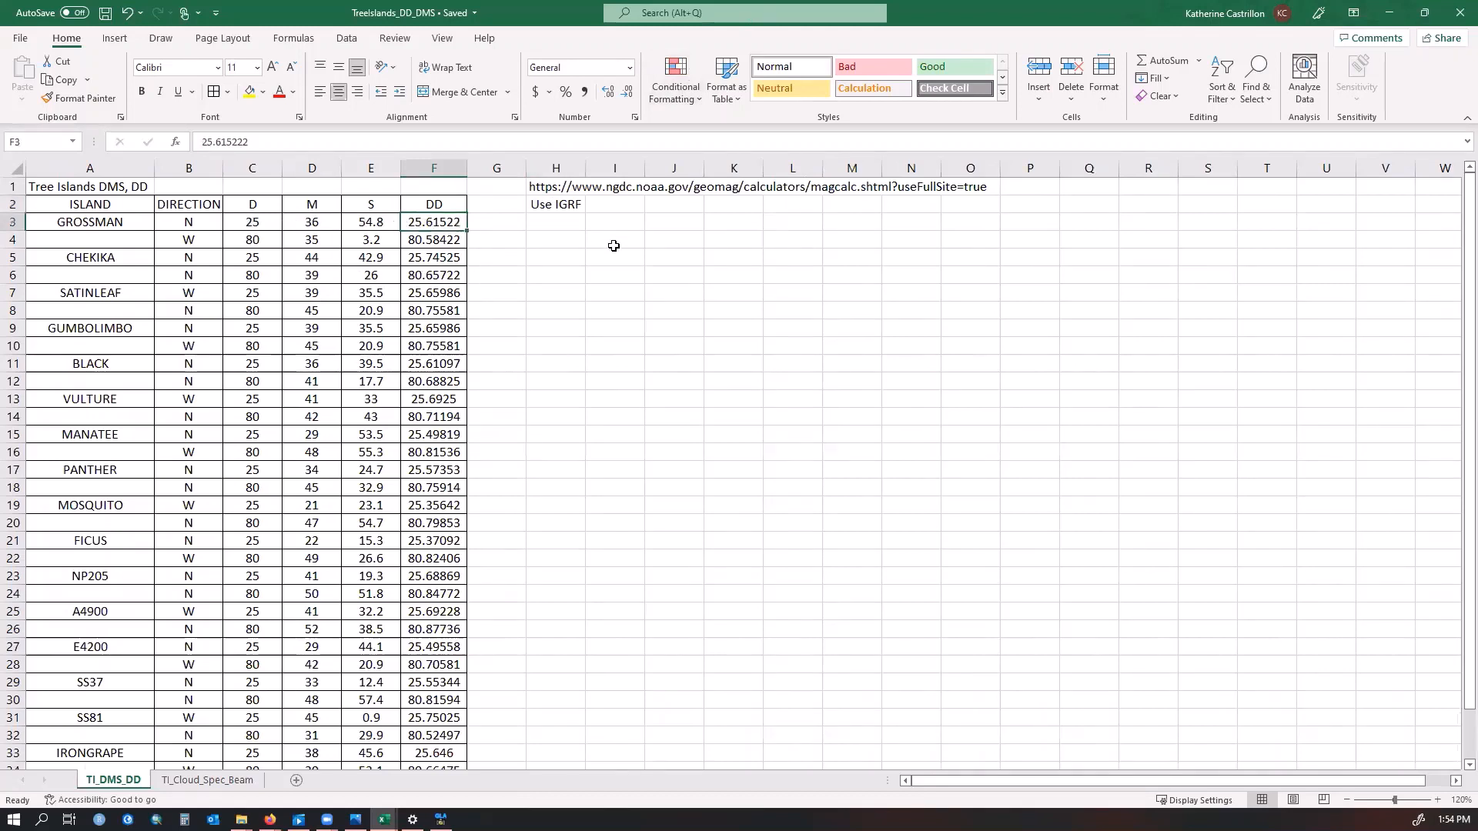
key(ctrl+c)
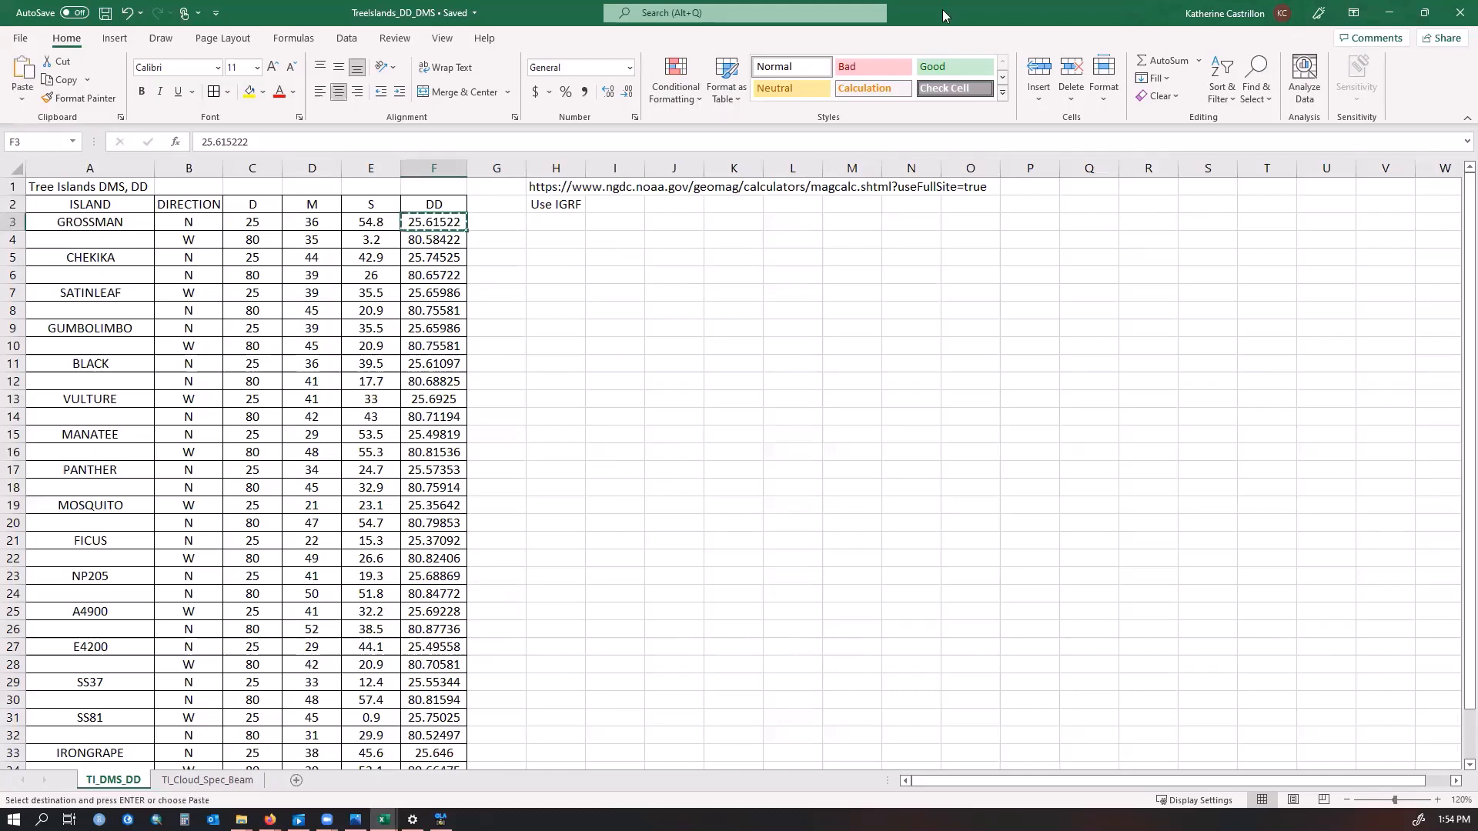
drag(933, 17, 1475, 308)
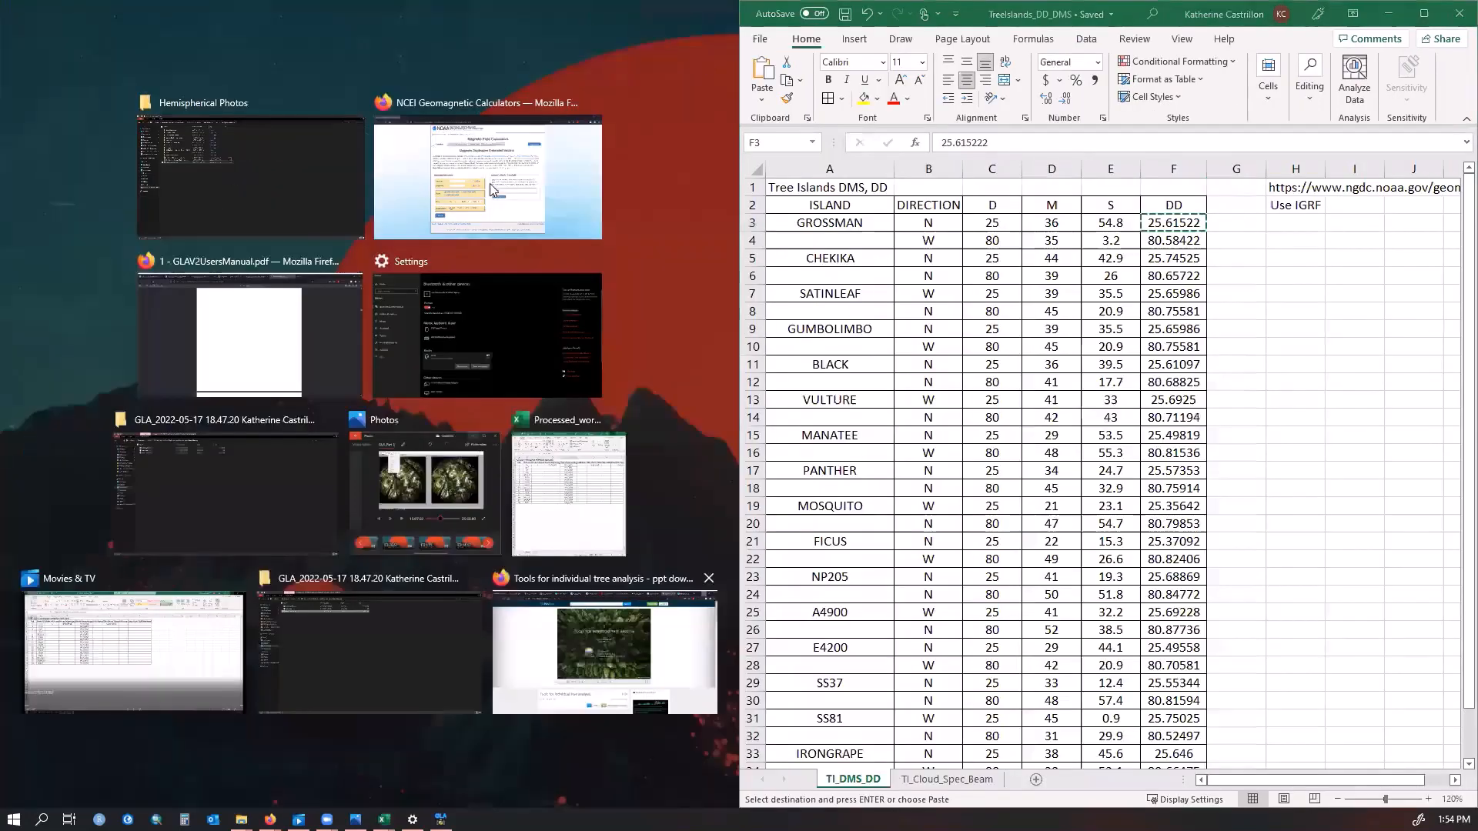
click(487, 177)
key(ctrl+v)
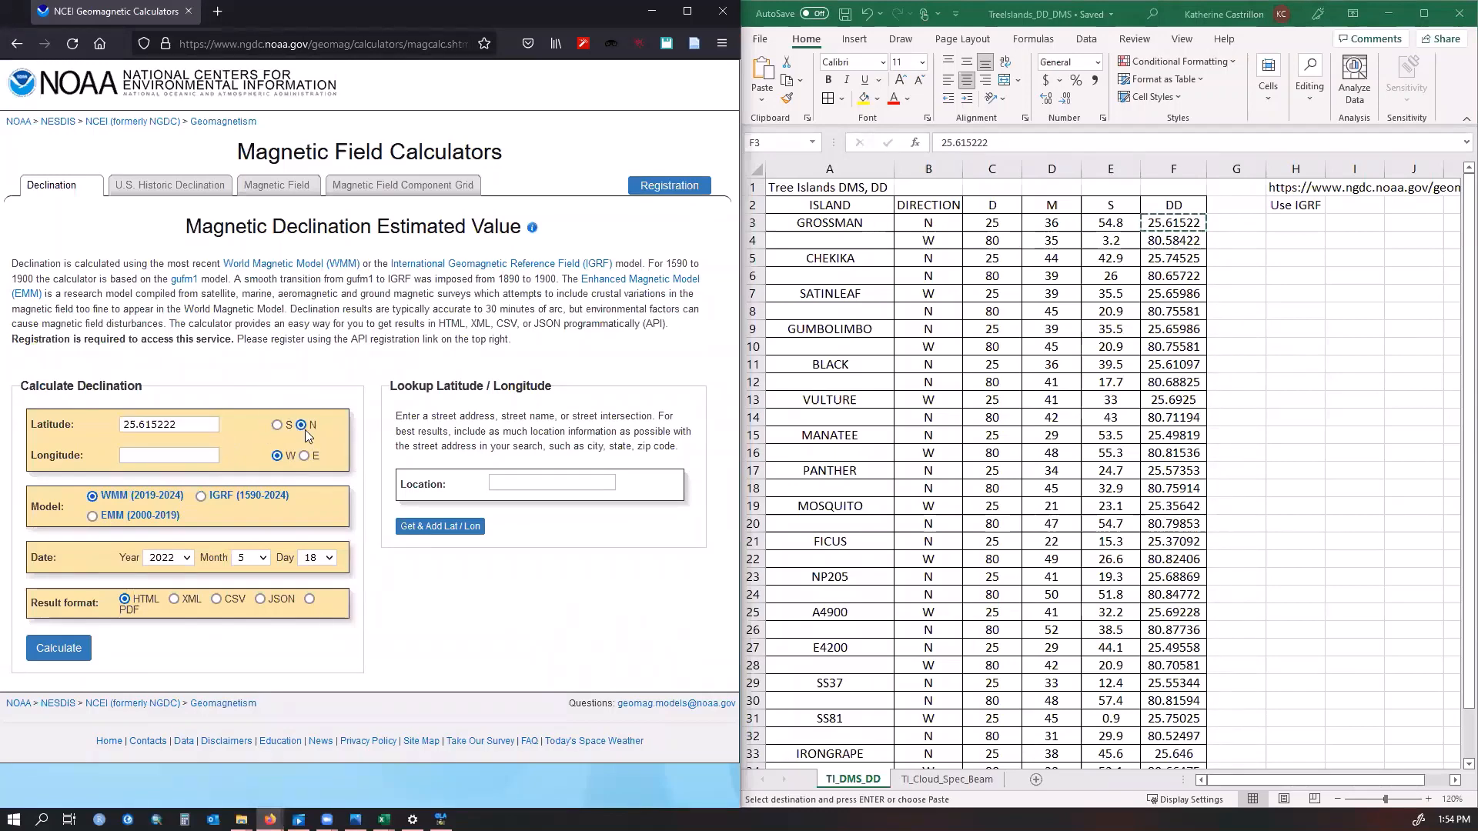
Copy Grossman's decimal longitude 80.584222 and paste it into the calculator's Longitude field
click(1185, 240)
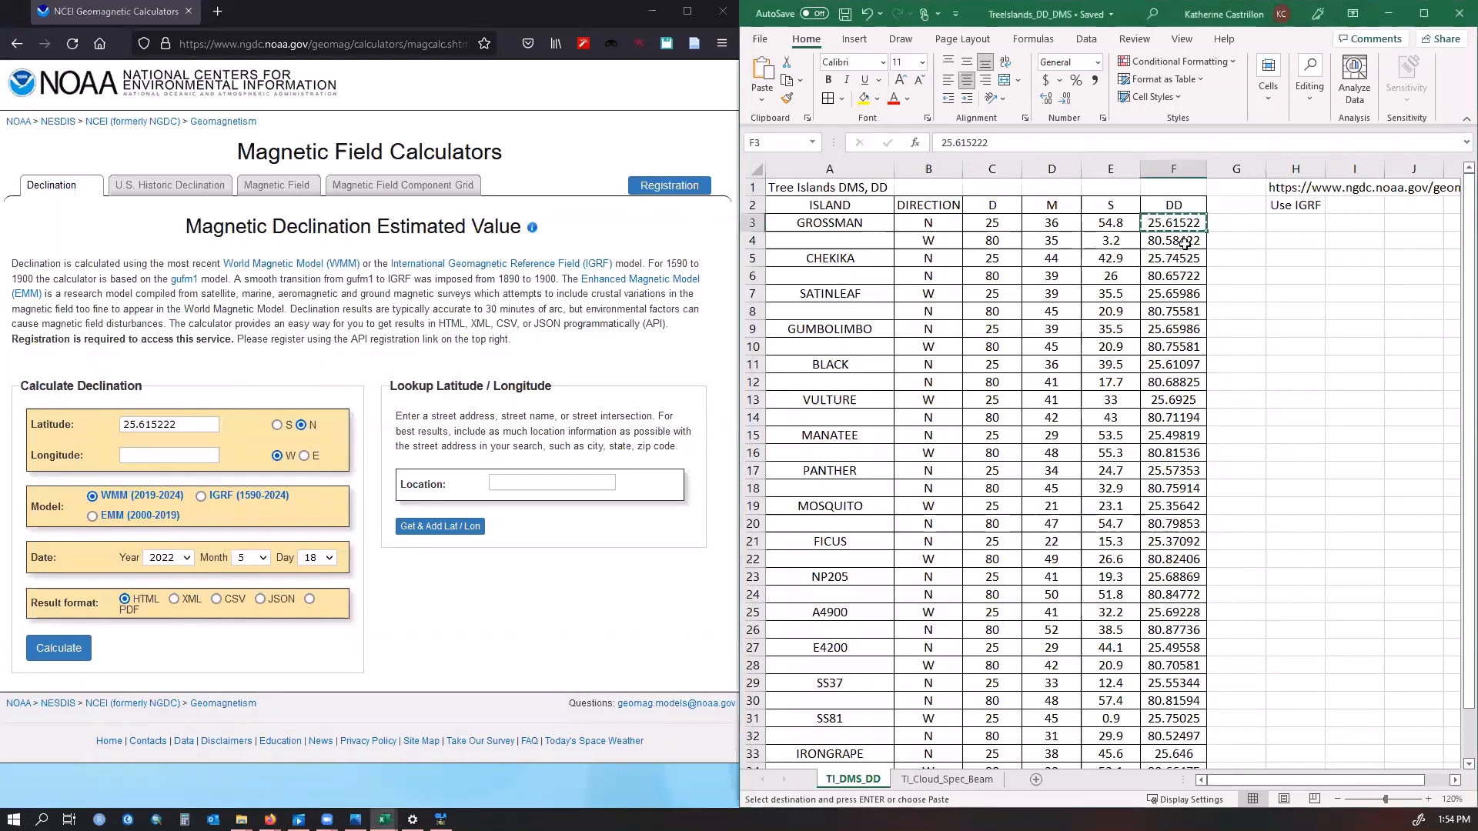
key(ctrl+c)
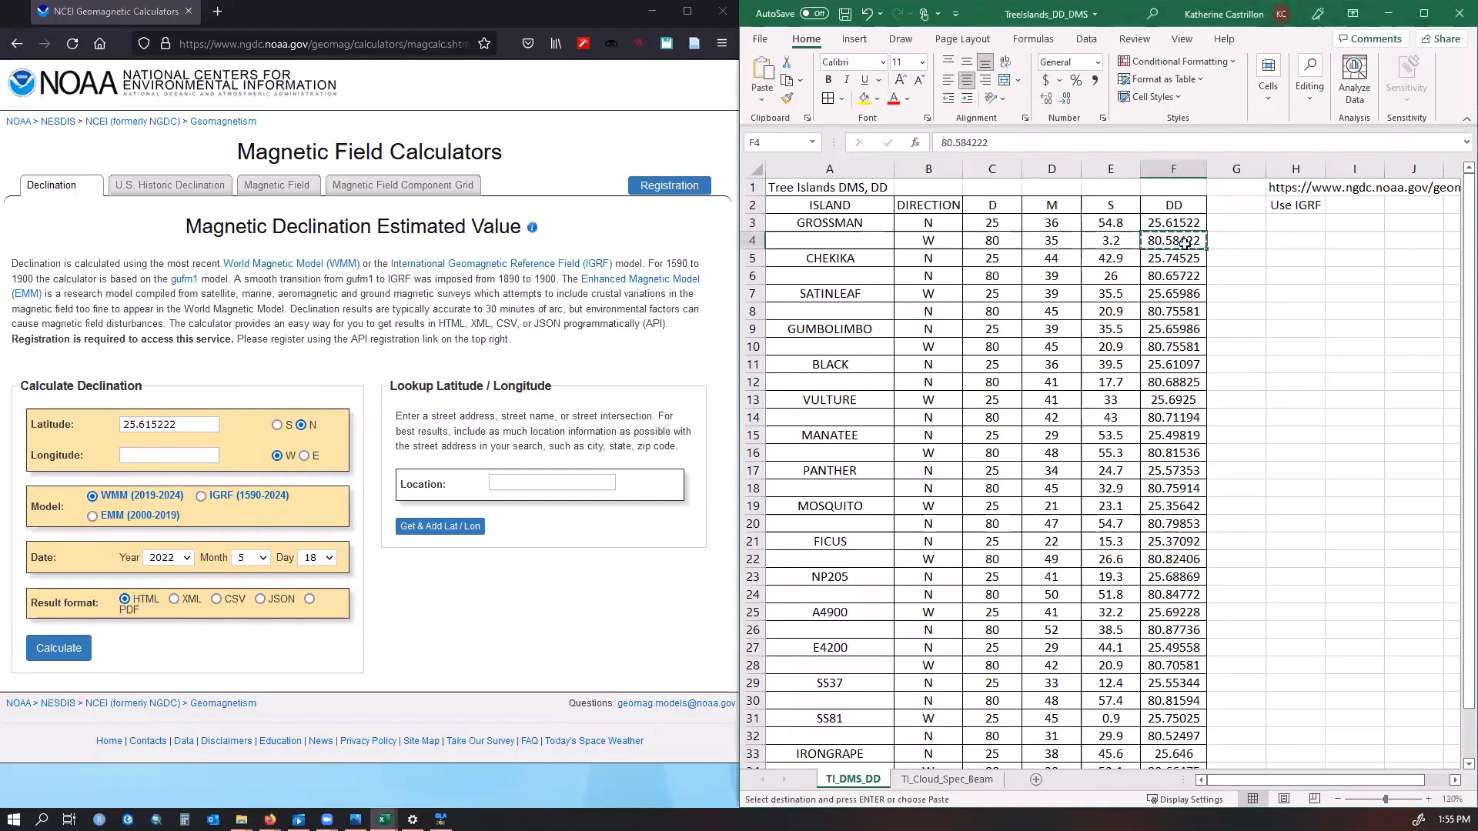
click(138, 456)
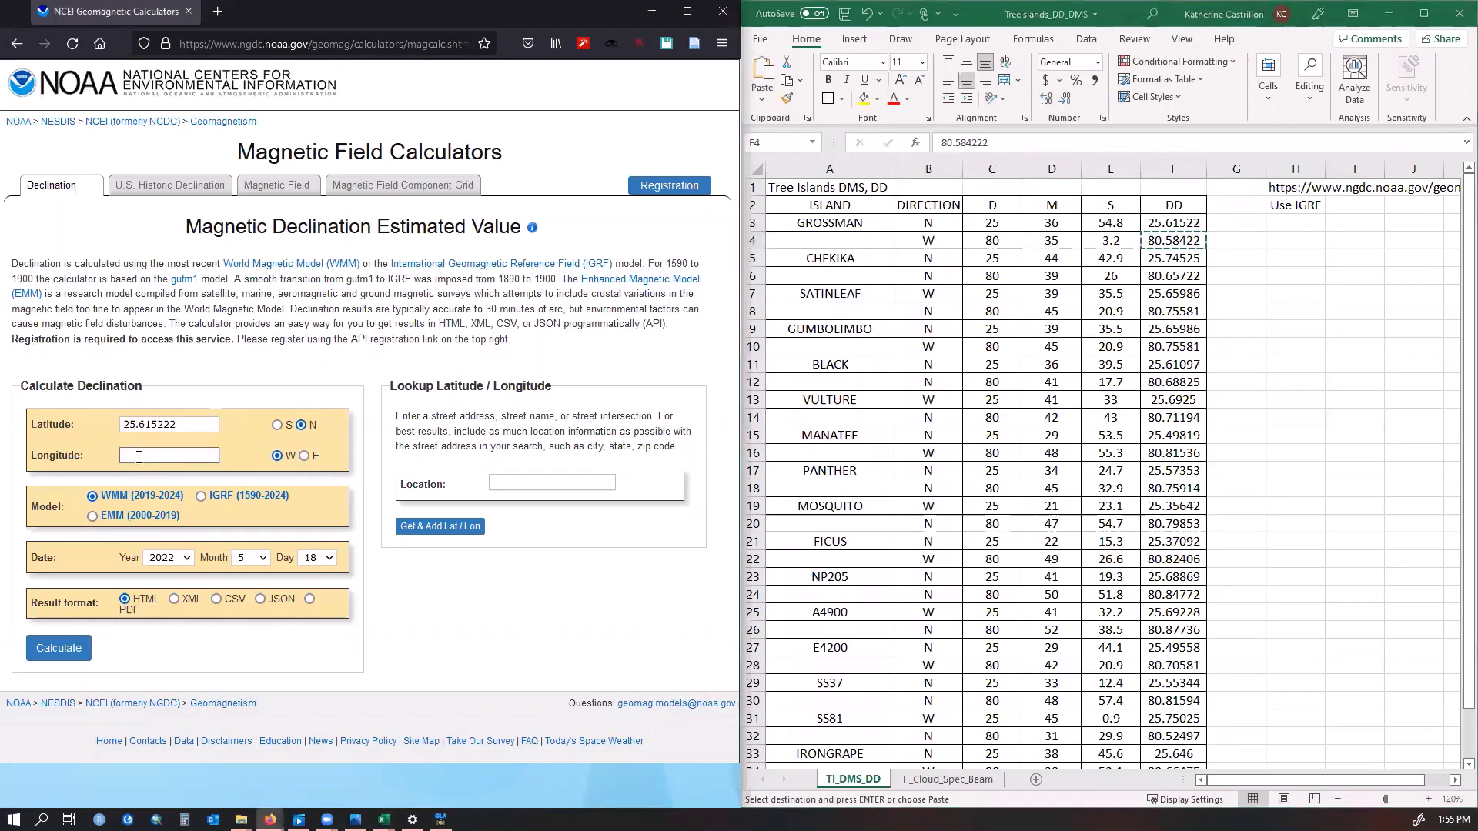
key(ctrl+v)
Choose the IGRF model and set the calculation date to 2018, month 11, day 26
click(202, 497)
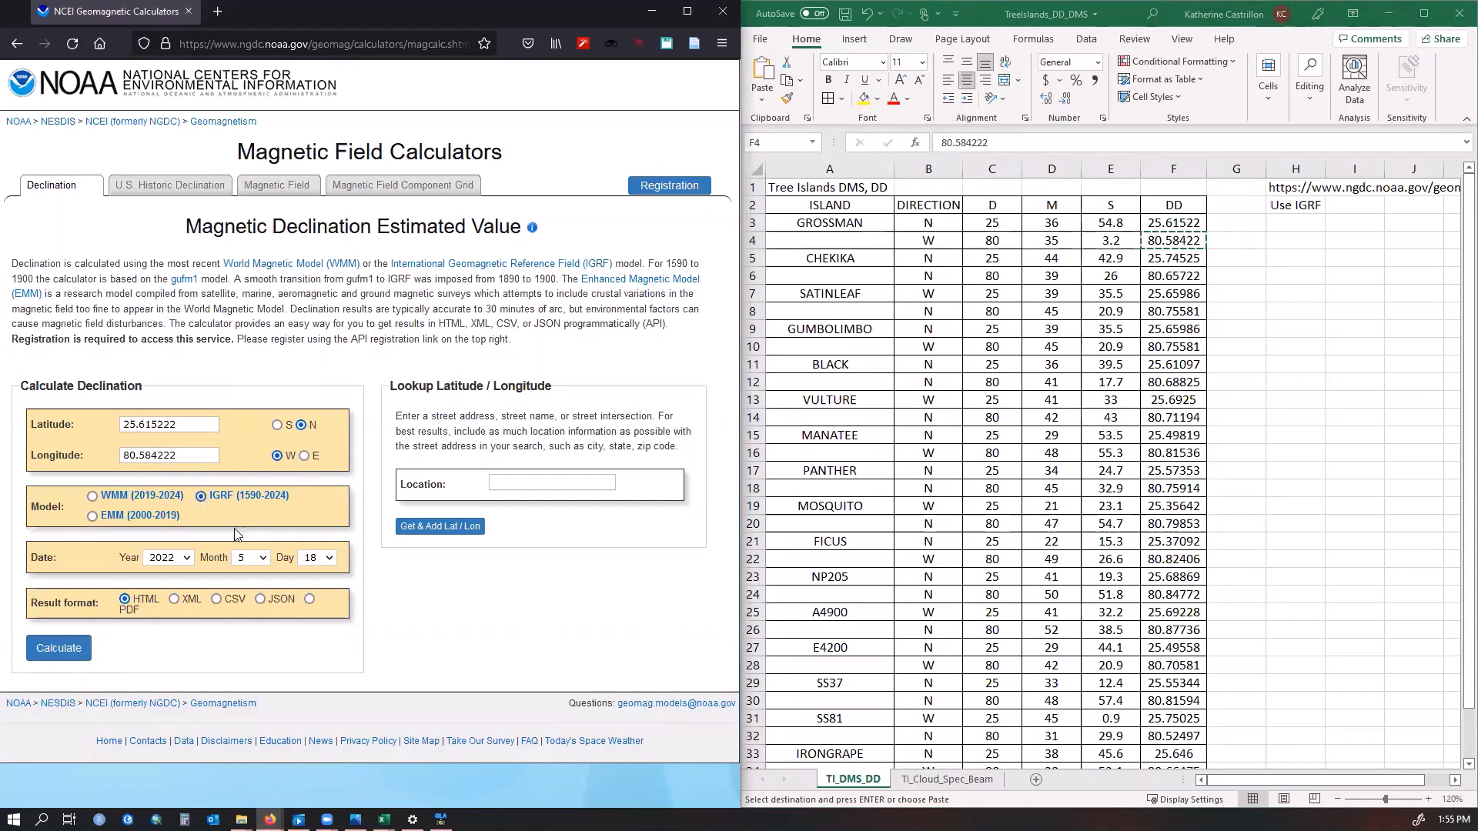
click(189, 560)
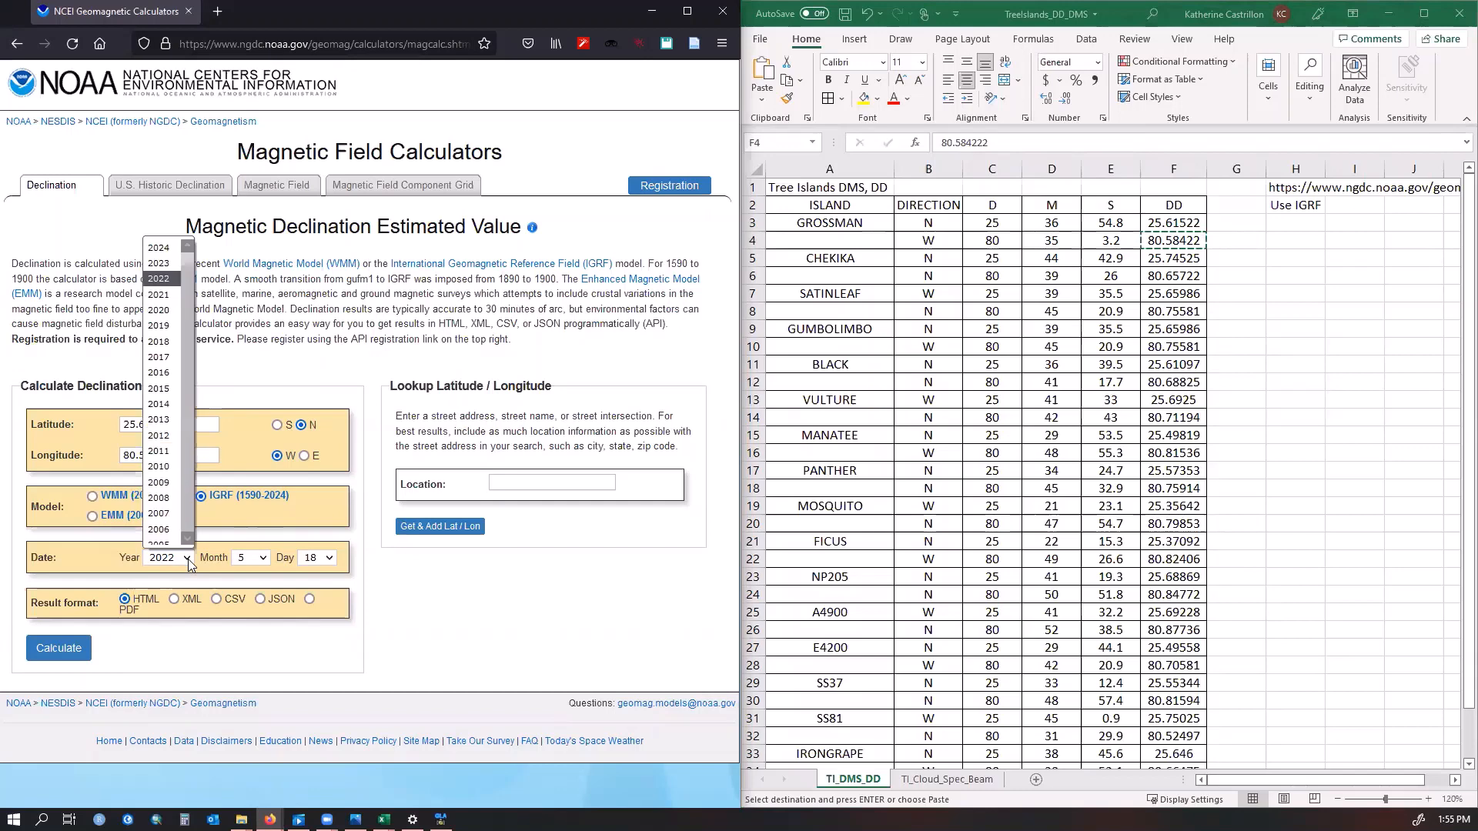
click(163, 348)
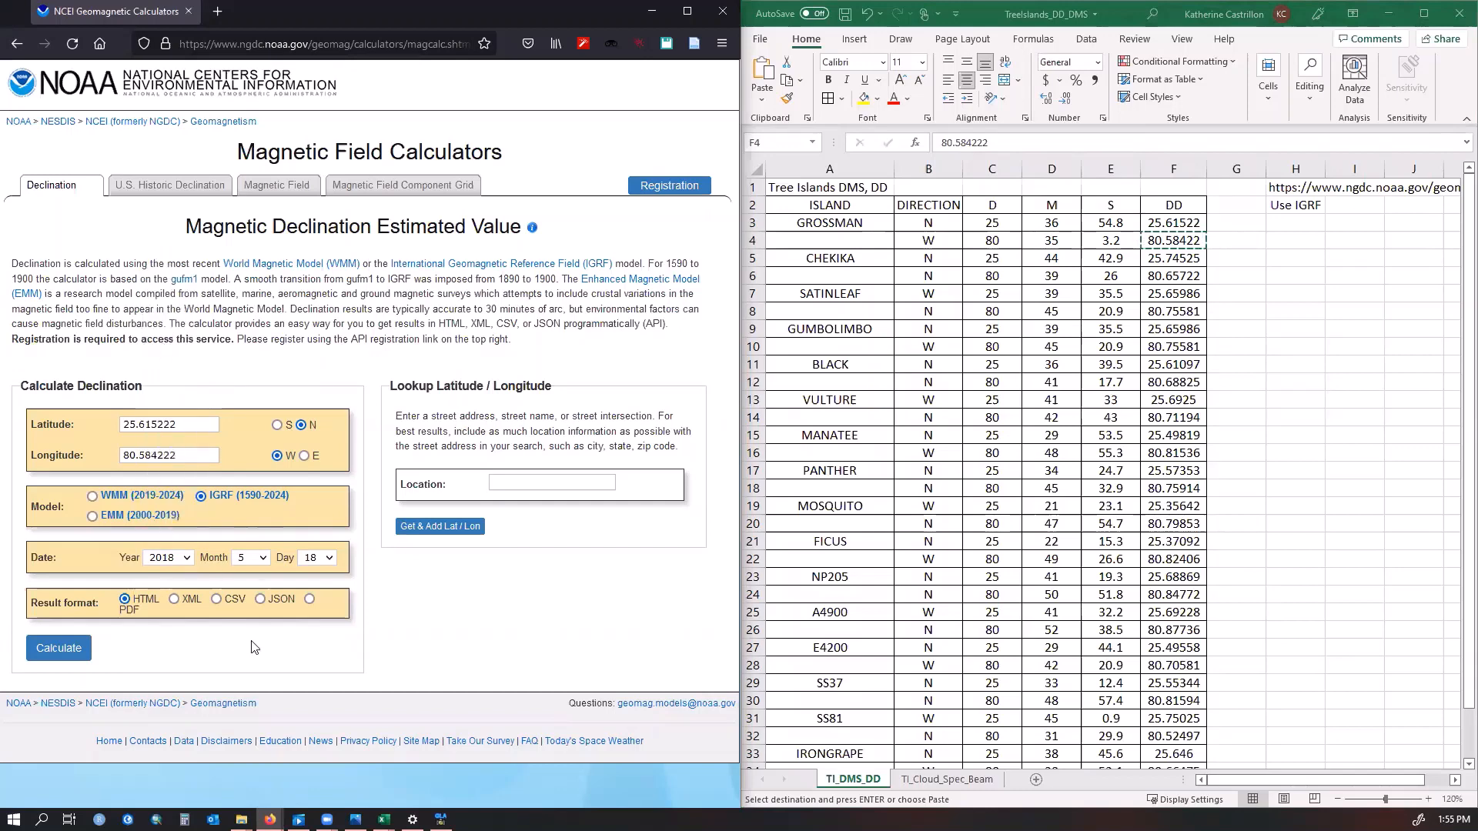
click(265, 564)
click(248, 735)
click(329, 558)
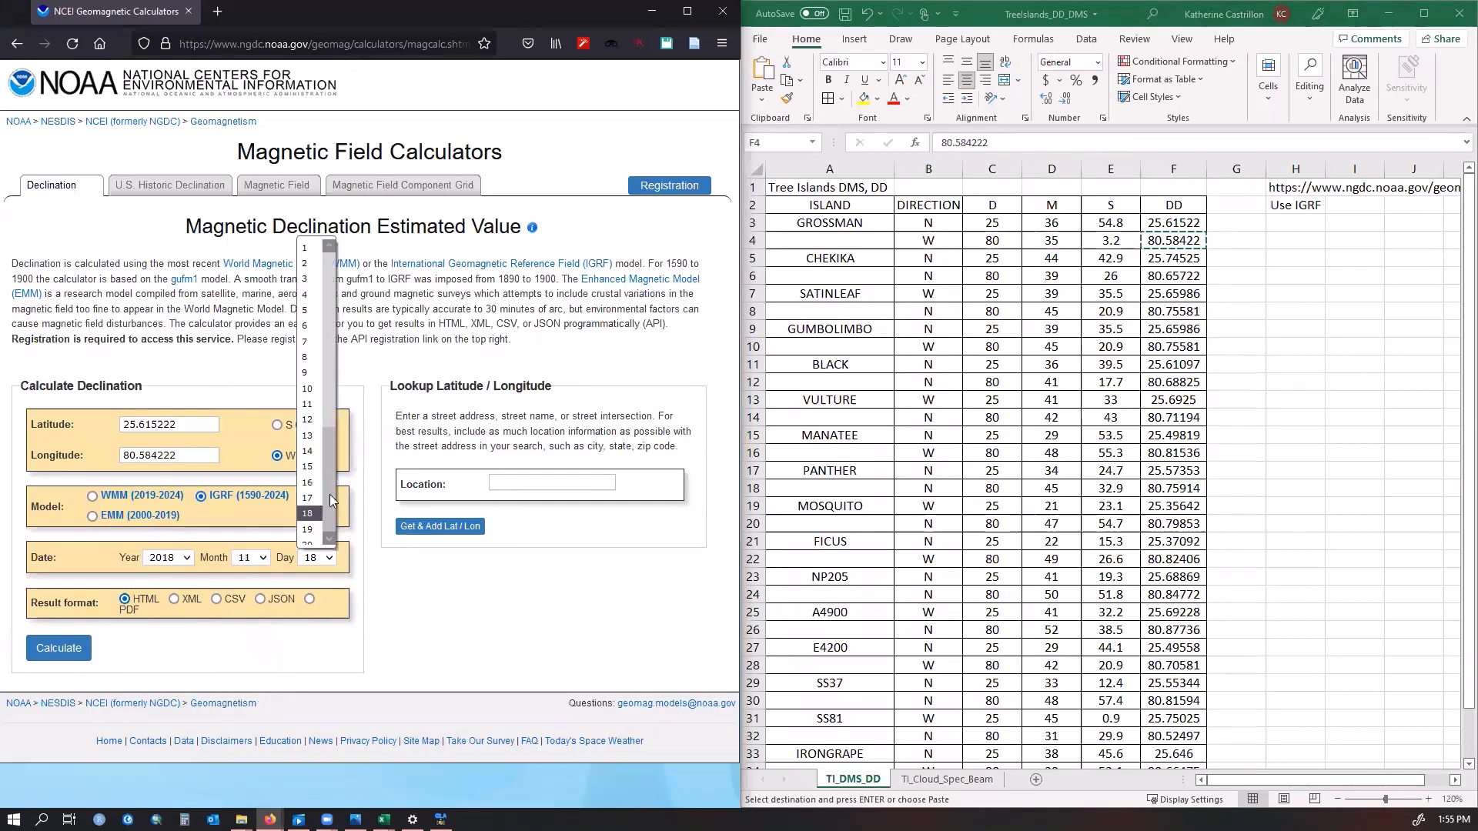
scroll(321, 489, down, 3)
click(320, 481)
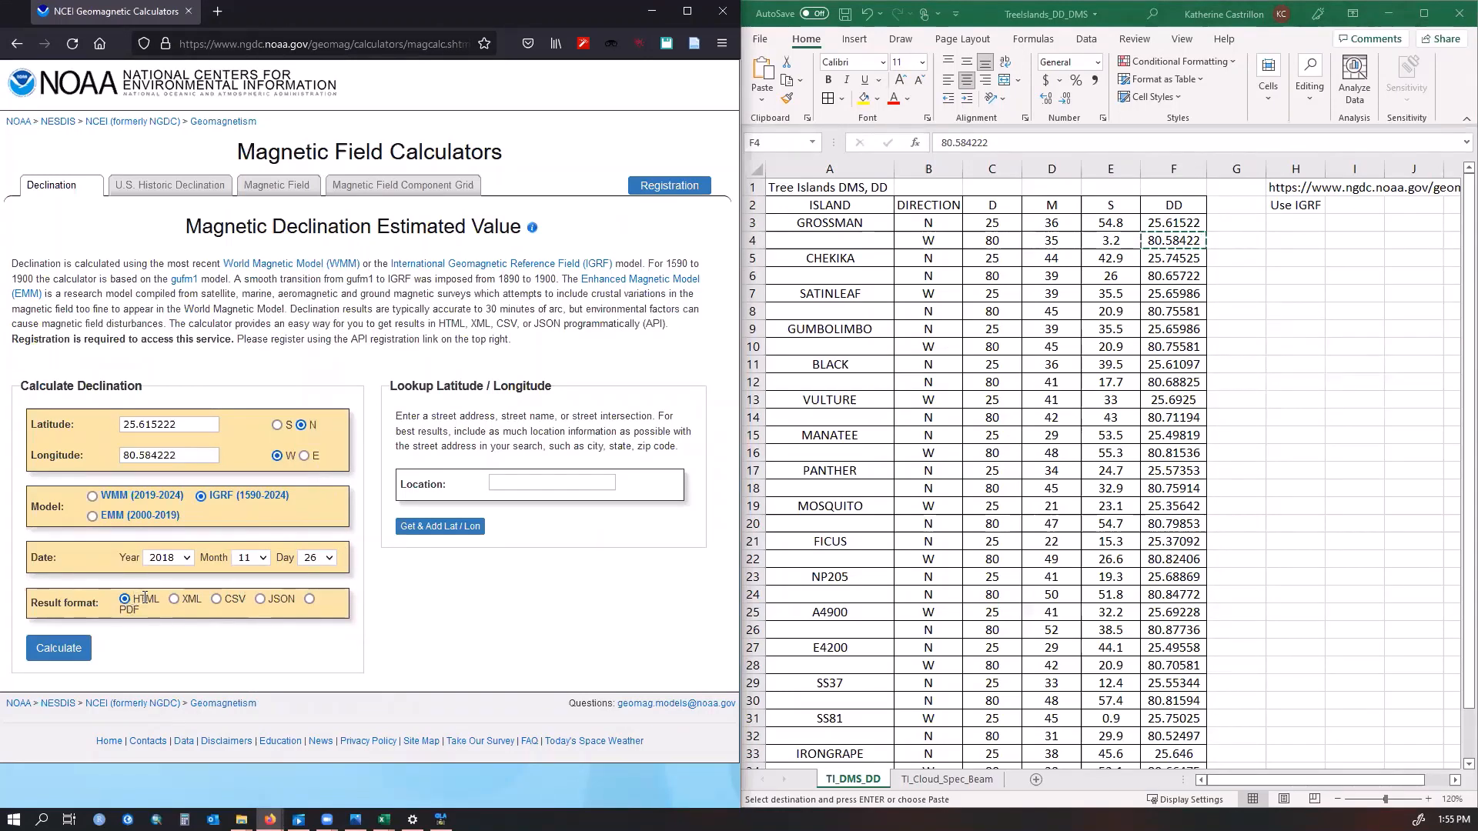
Calculate the magnetic declination and select the resulting declination value, then switch to Gap Light Analyzer
click(73, 651)
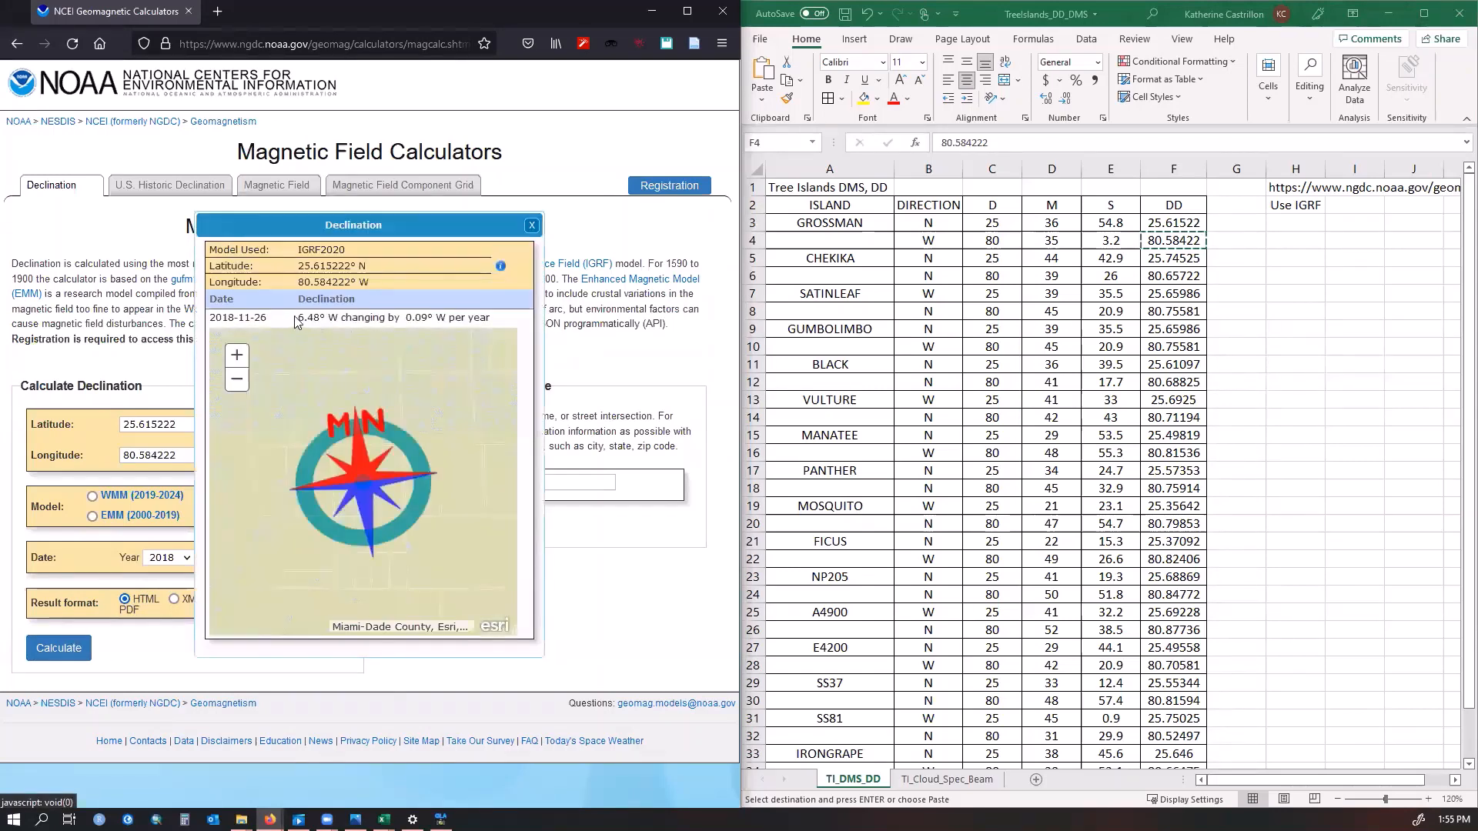
drag(300, 316, 346, 317)
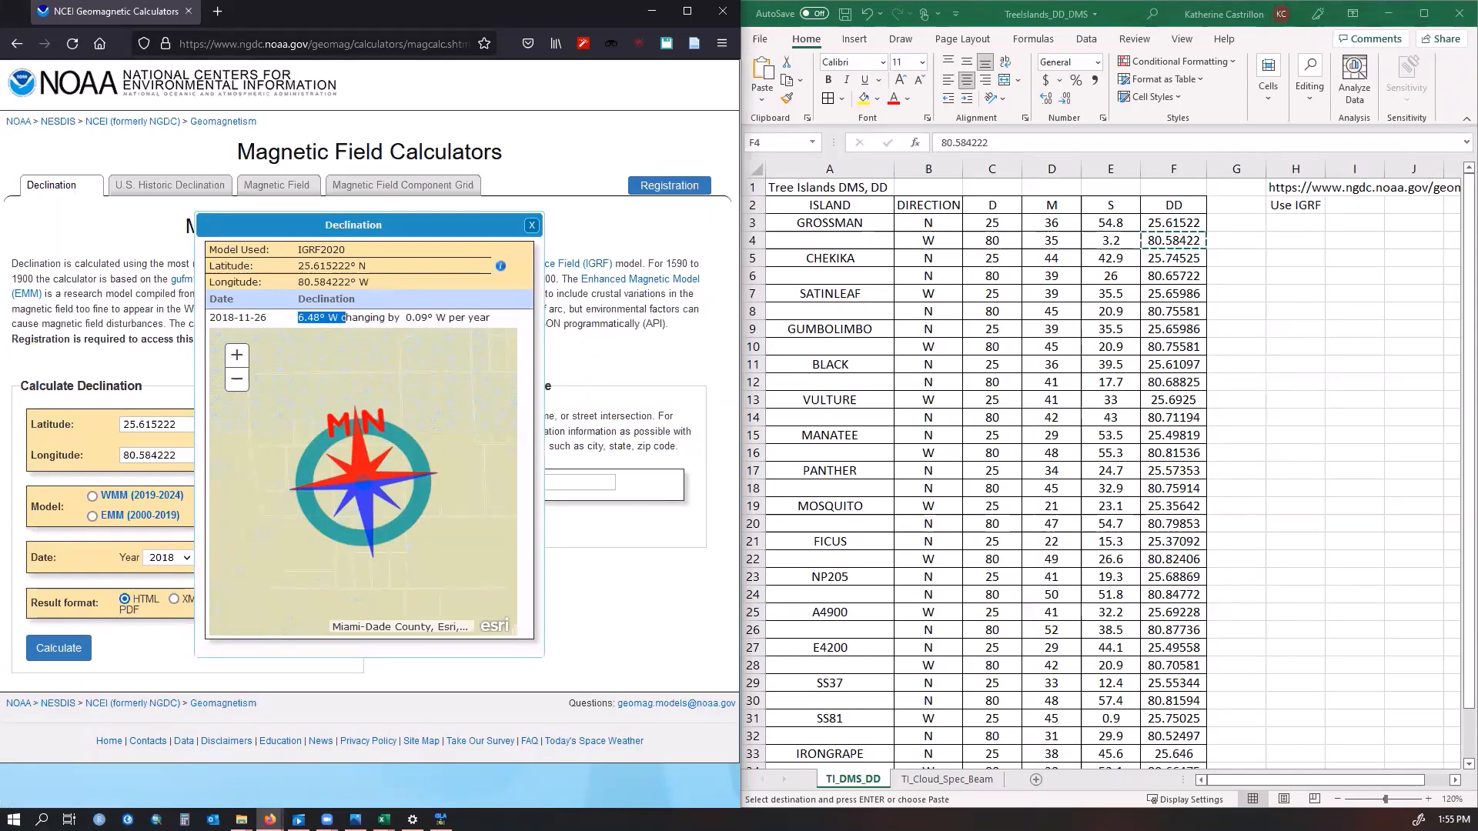
click(441, 820)
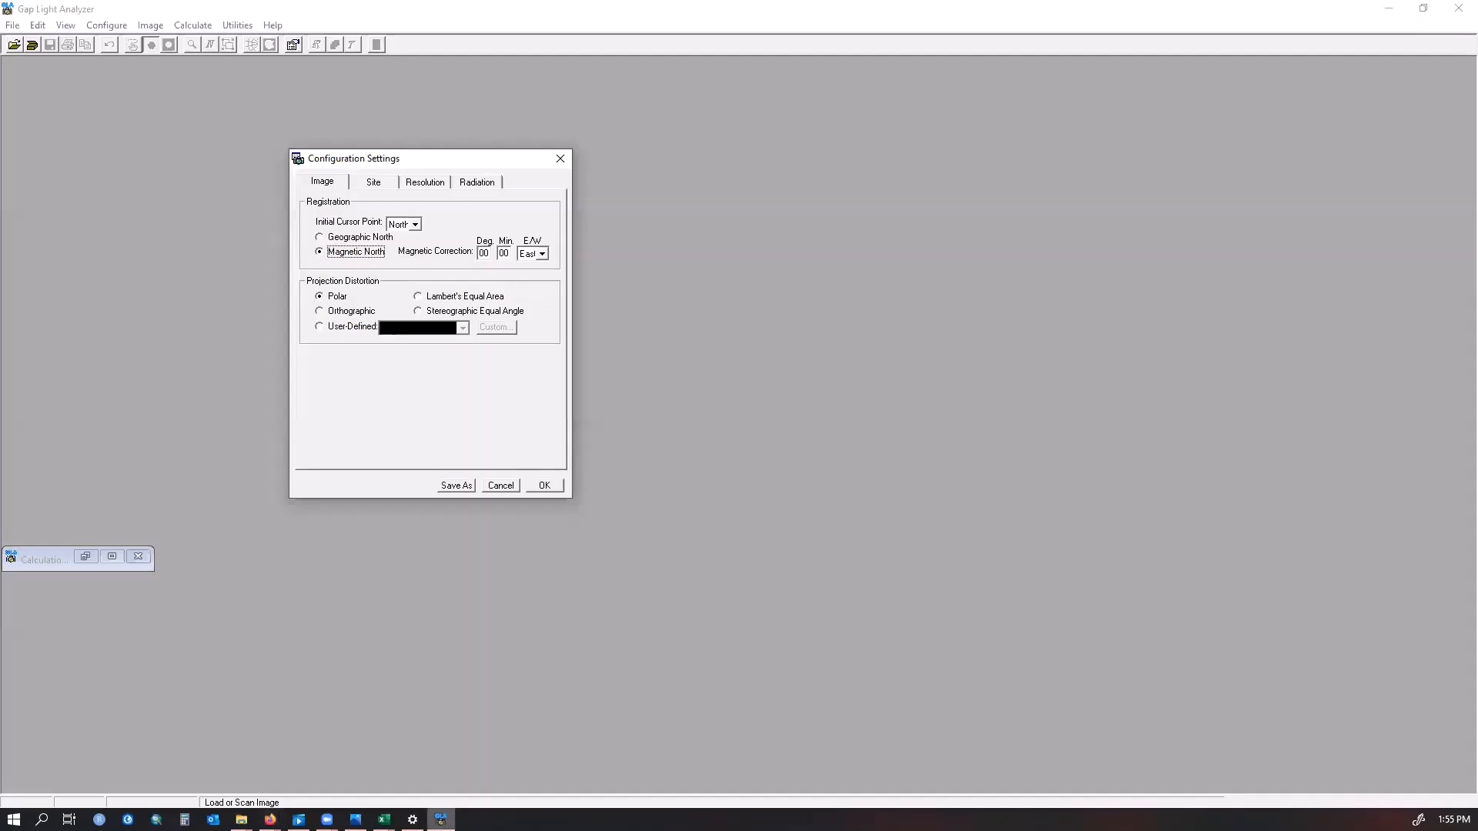
Enter the site's magnetic declination of 6 degrees as the magnetic-north correction and set its direction to West
click(484, 253)
text(6)
key(BackSpace)
key(BackSpace)
text(4)
click(538, 254)
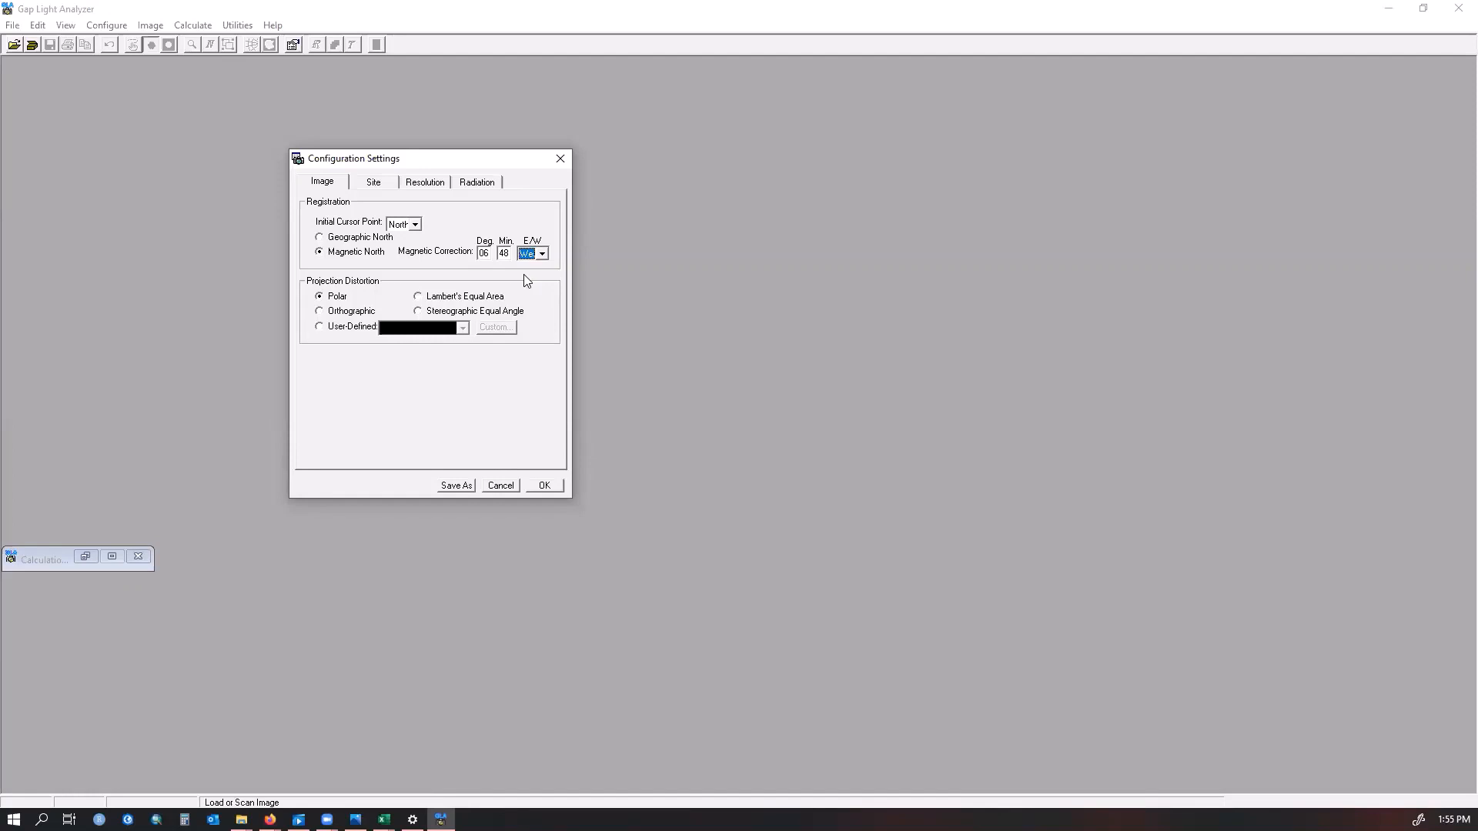
click(343, 297)
Enter Grossman's latitude 25:36:54 North in the site settings, checking the DMS values in the workbook
click(376, 187)
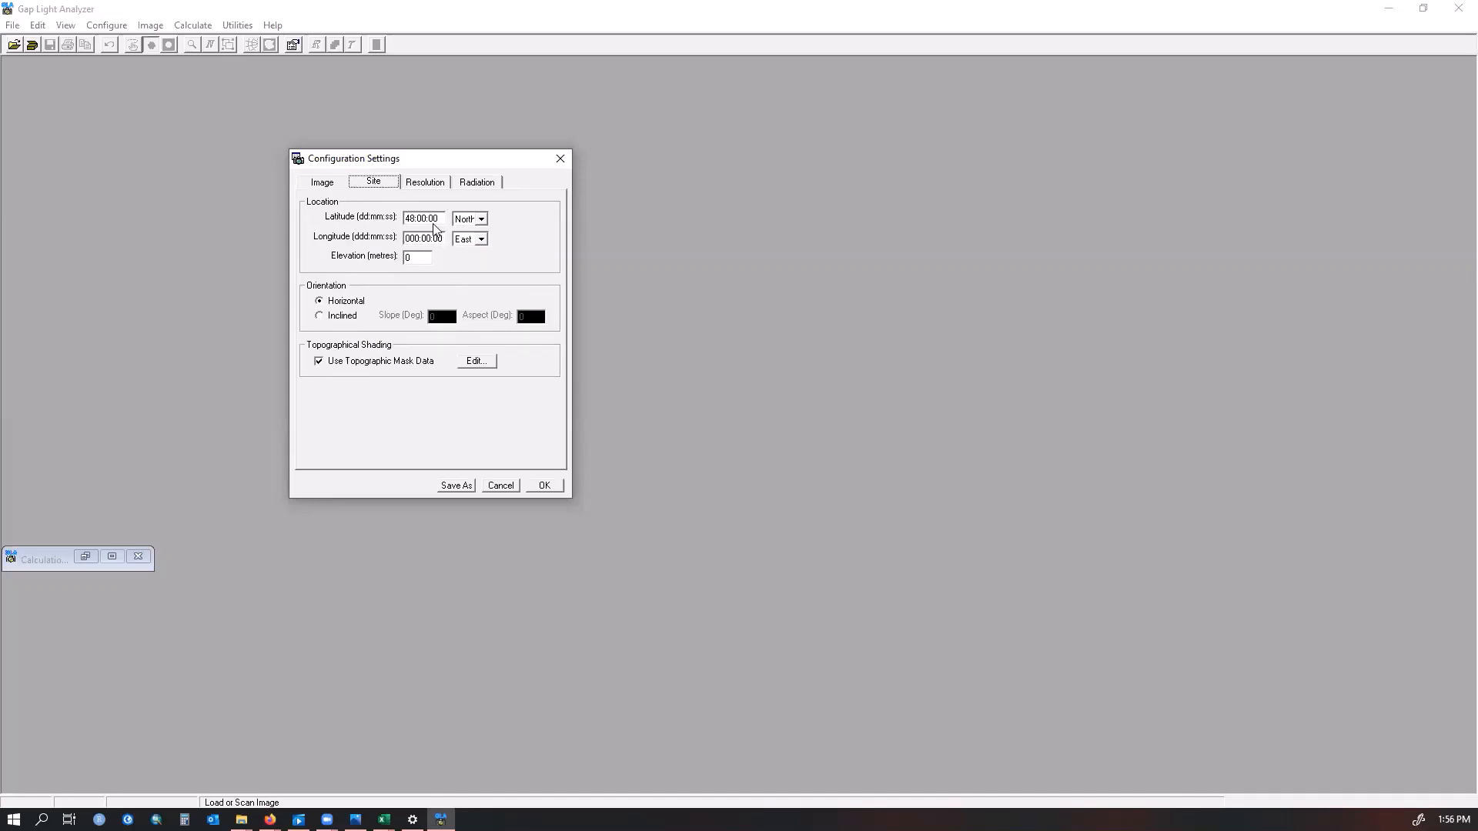
mouse_move(384, 820)
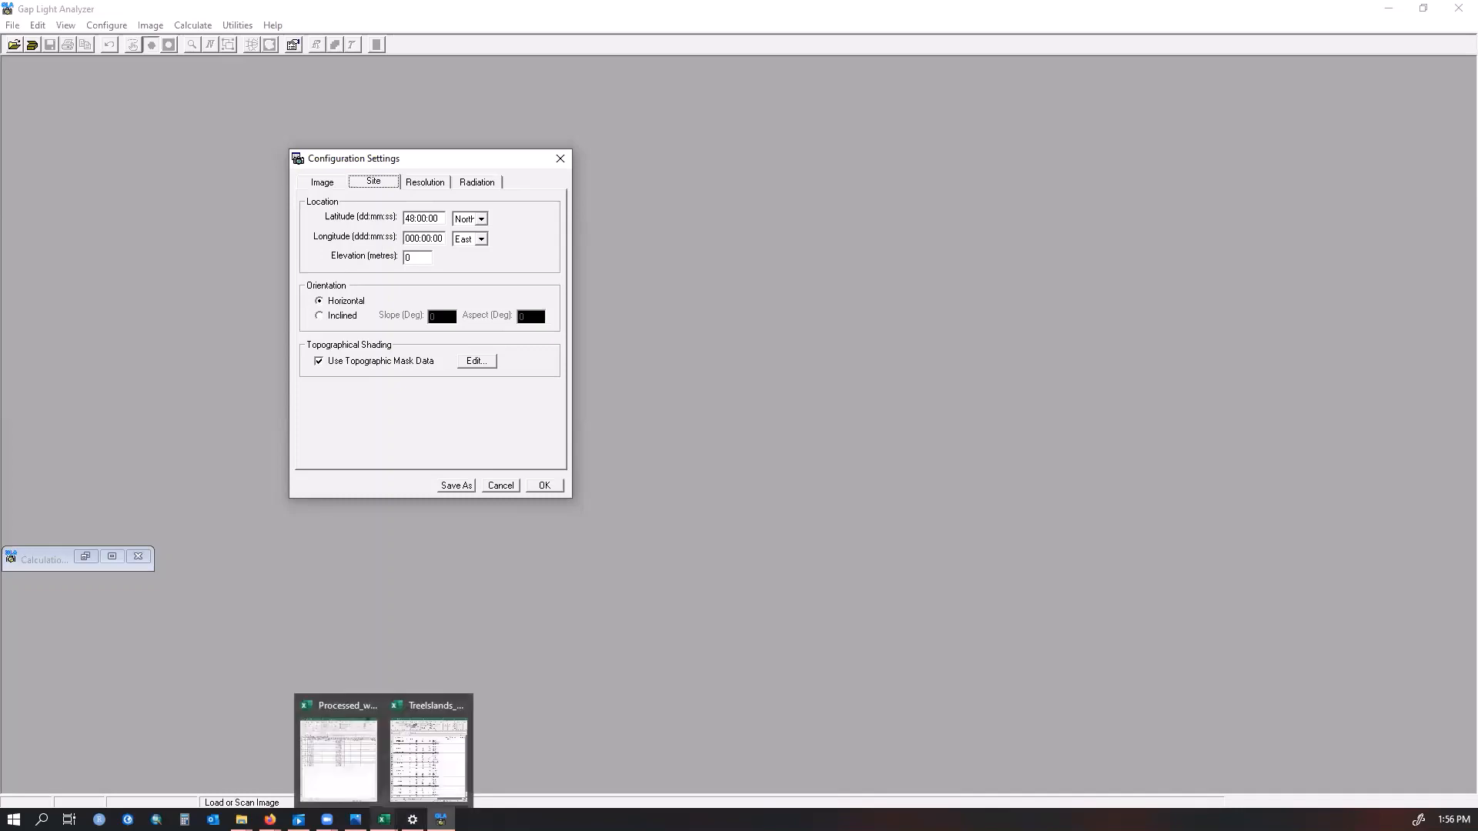
click(428, 758)
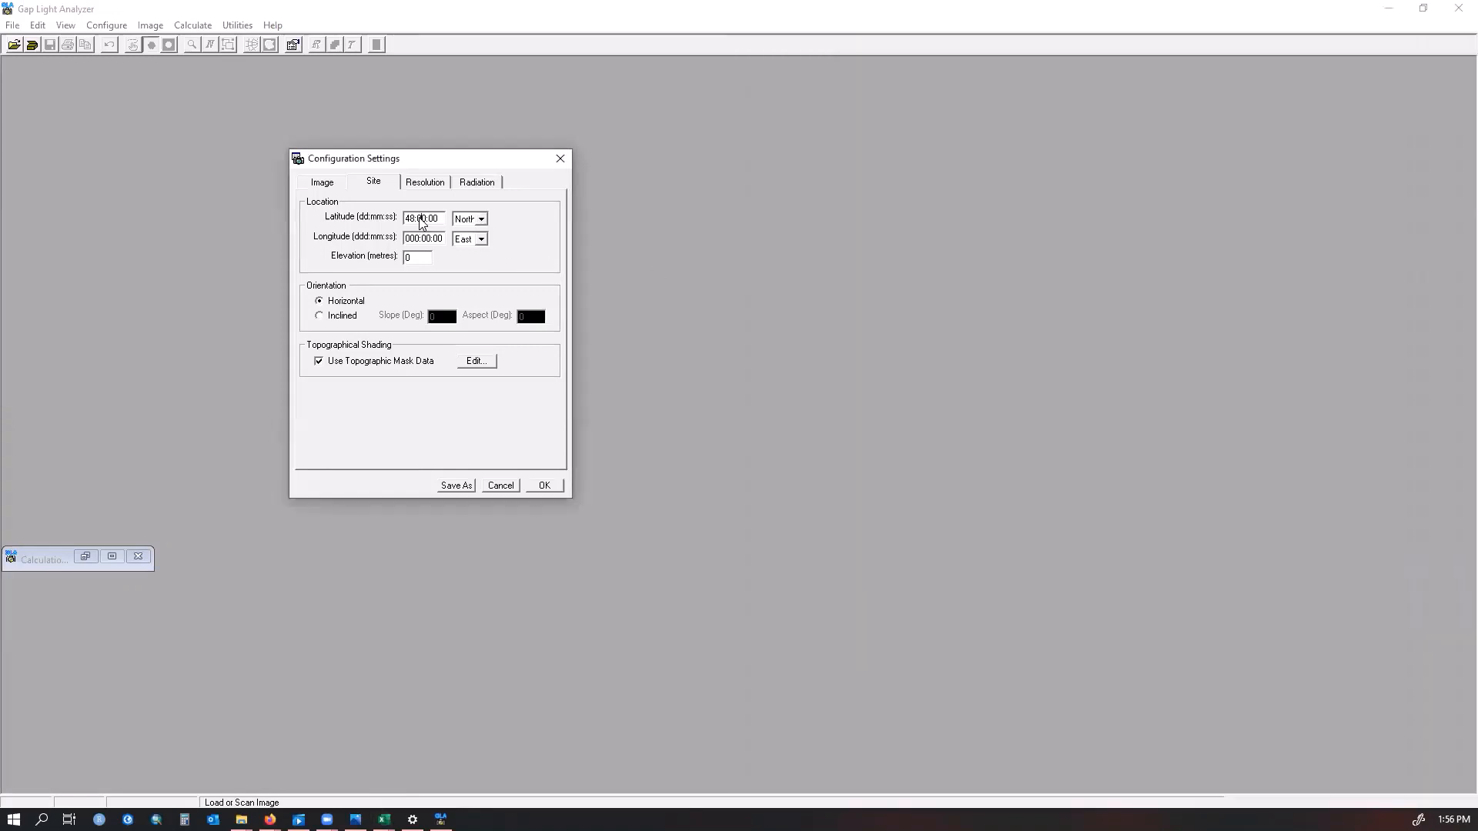
click(422, 222)
drag(412, 220, 467, 221)
key(BackSpace)
key(BackSpace)
mouse_move(440, 819)
click(384, 819)
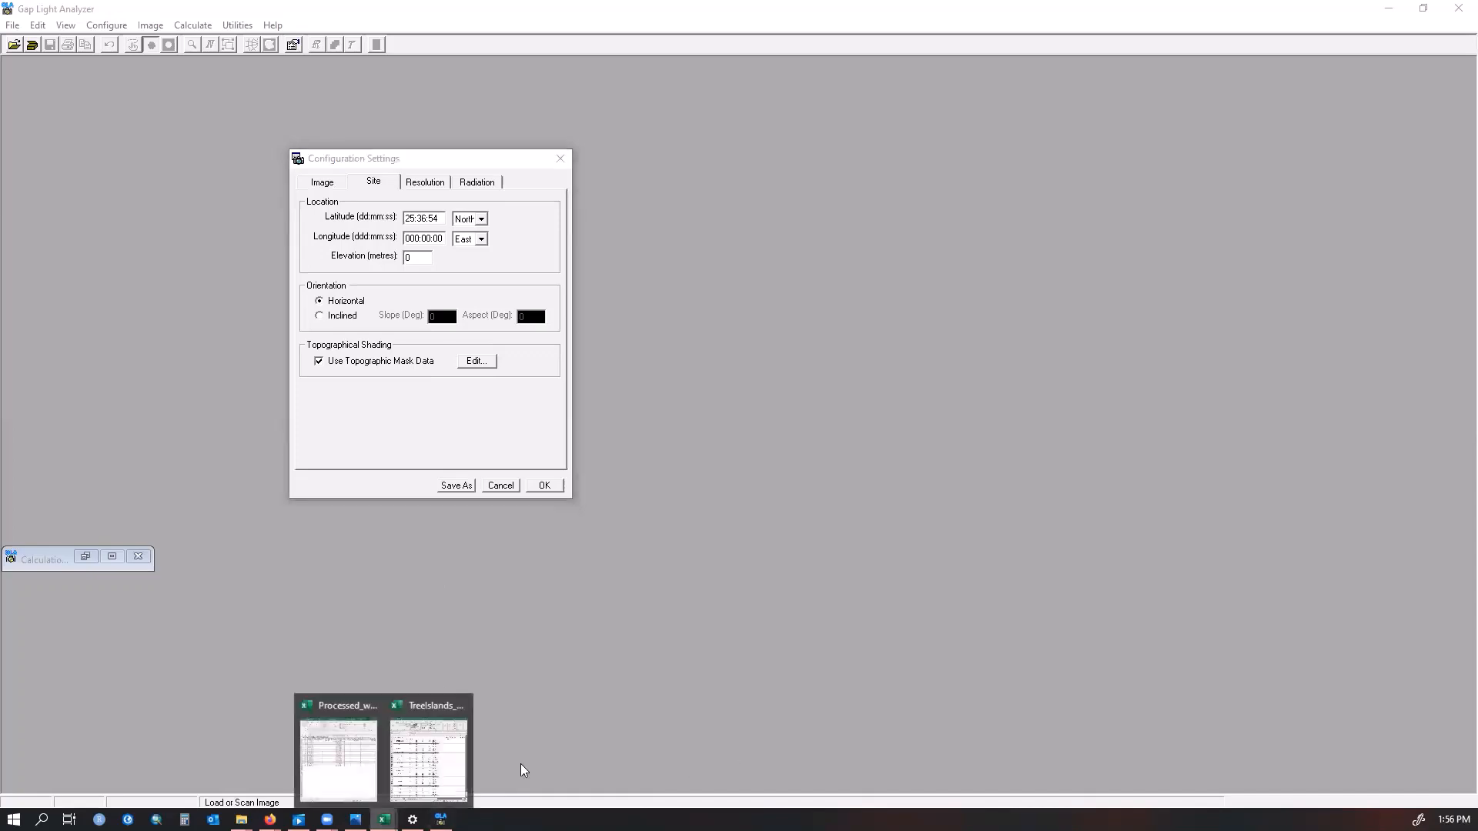
Enter the site longitude as 080:35:03 and set its direction to West
click(428, 750)
click(997, 245)
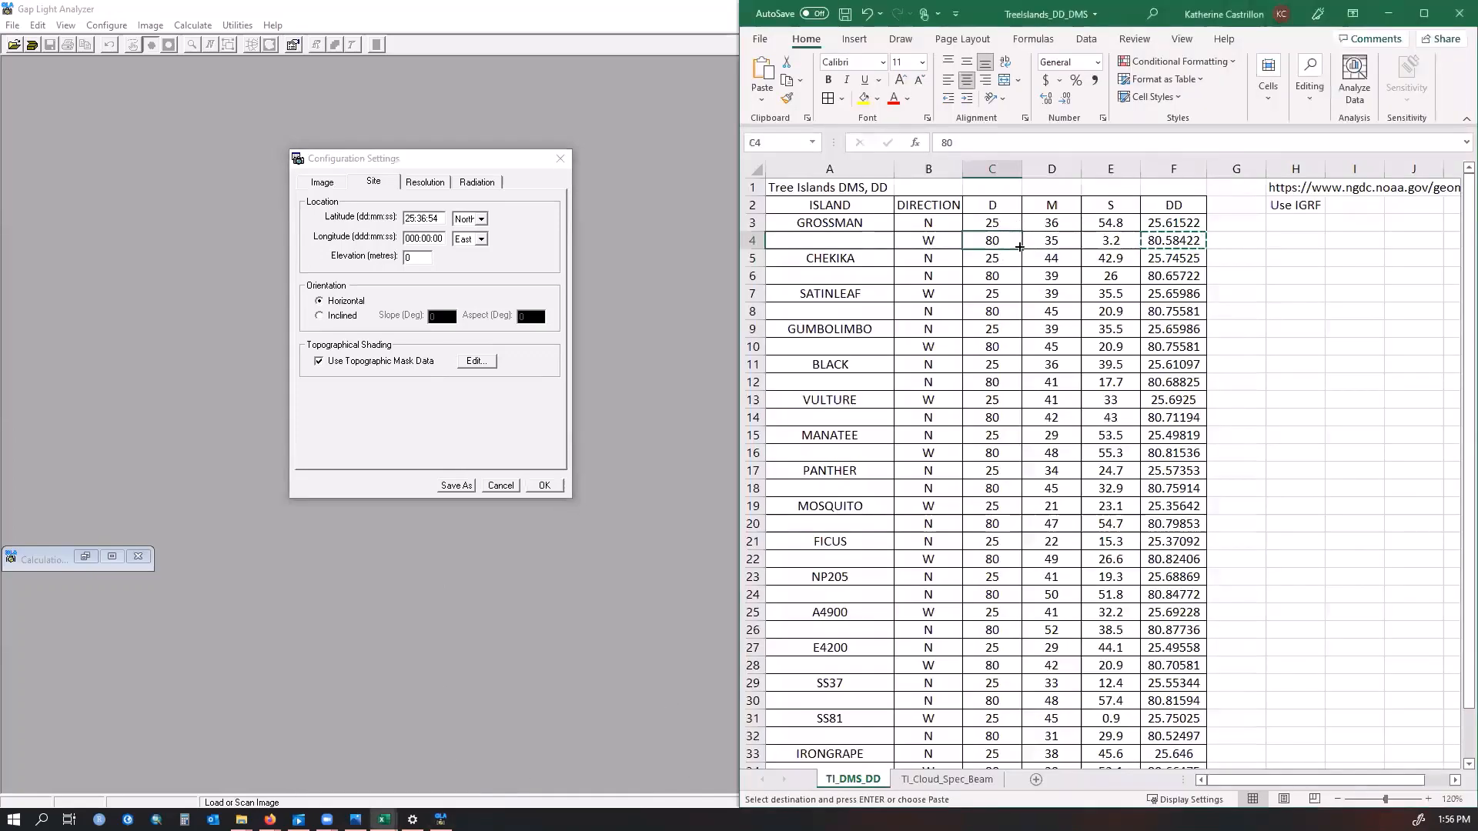
click(1050, 243)
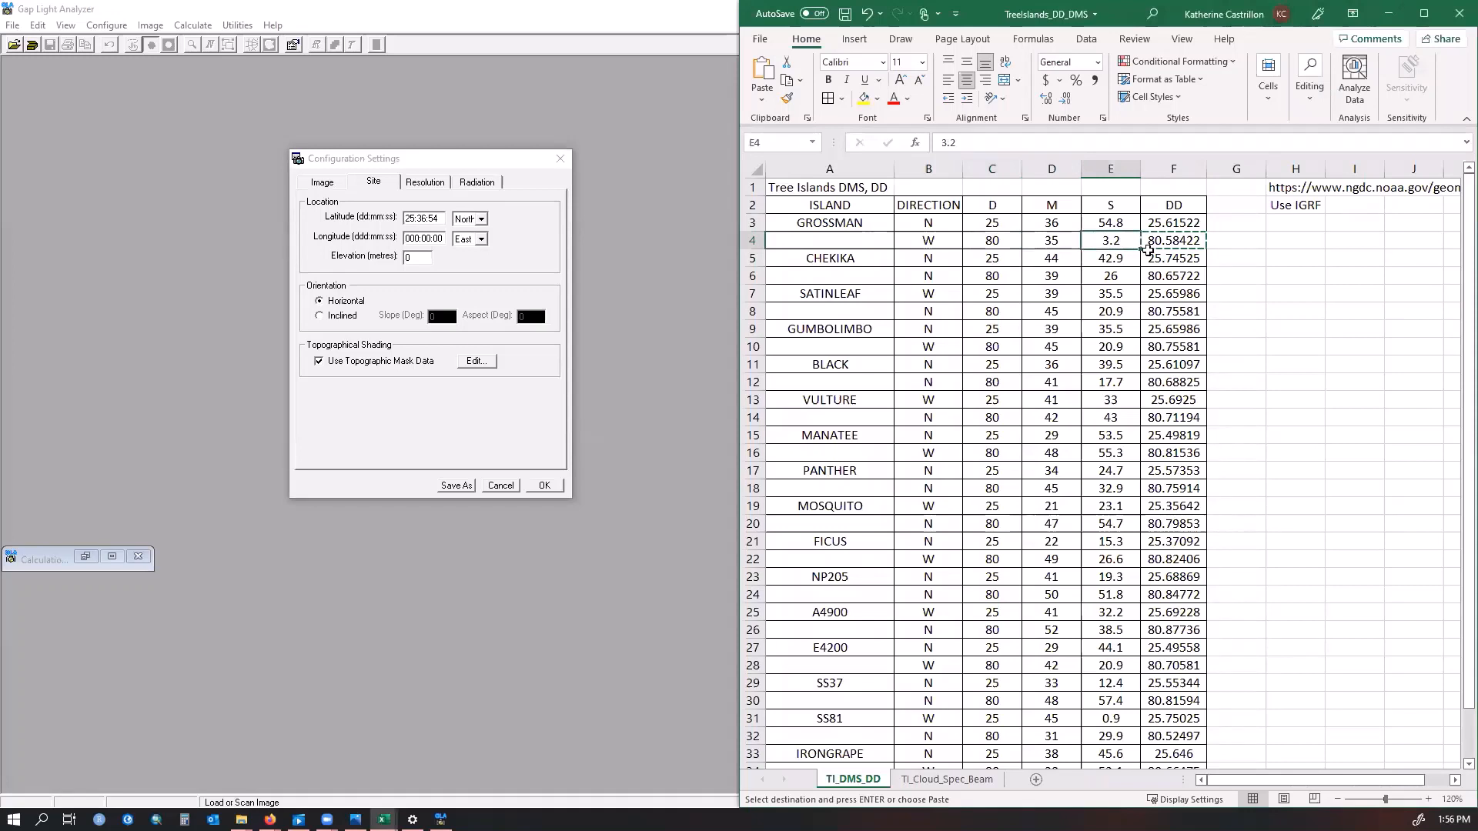
click(413, 241)
key(Delete)
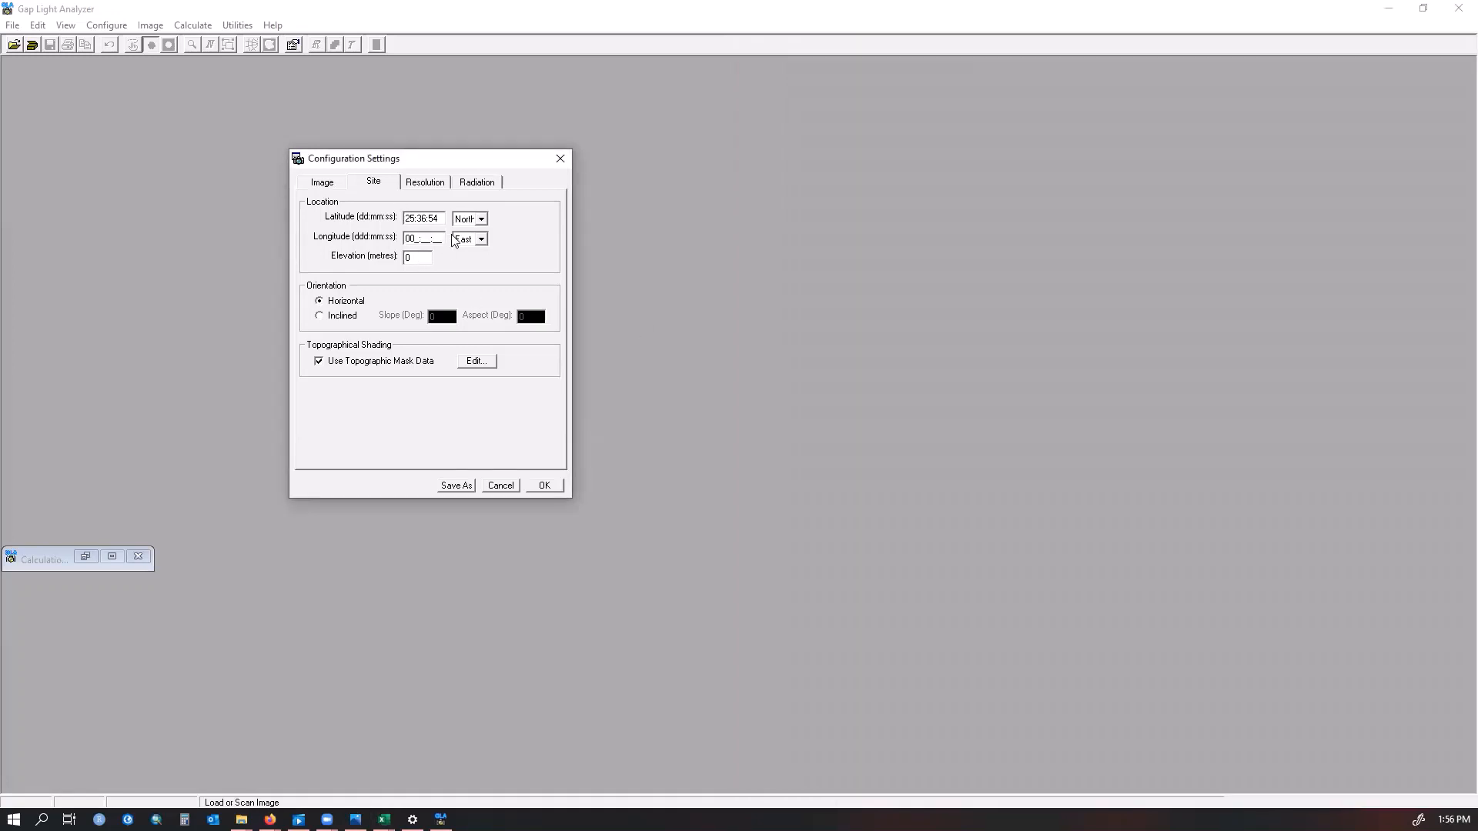
text(080:35:03)
click(481, 240)
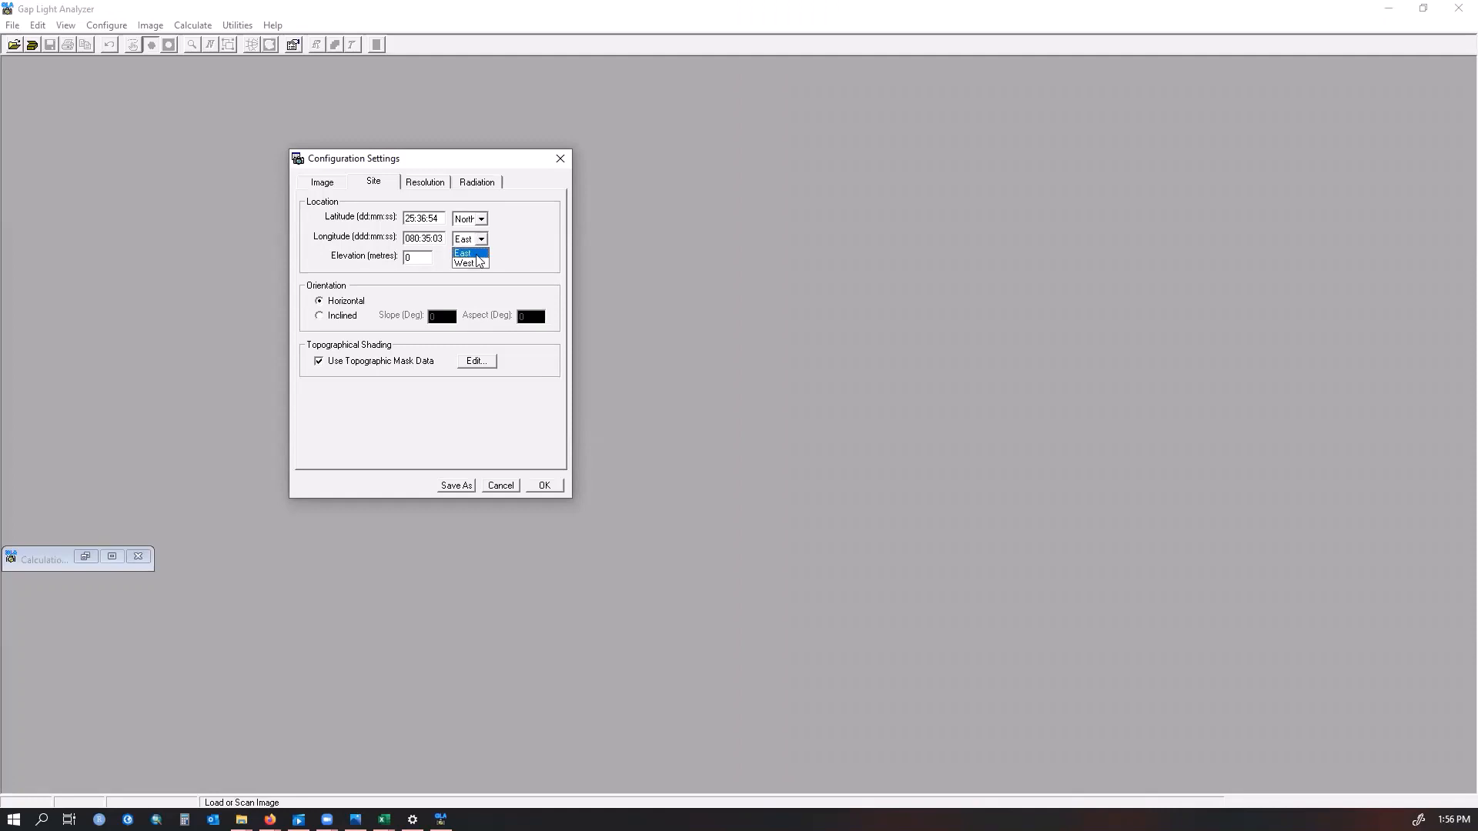
click(485, 262)
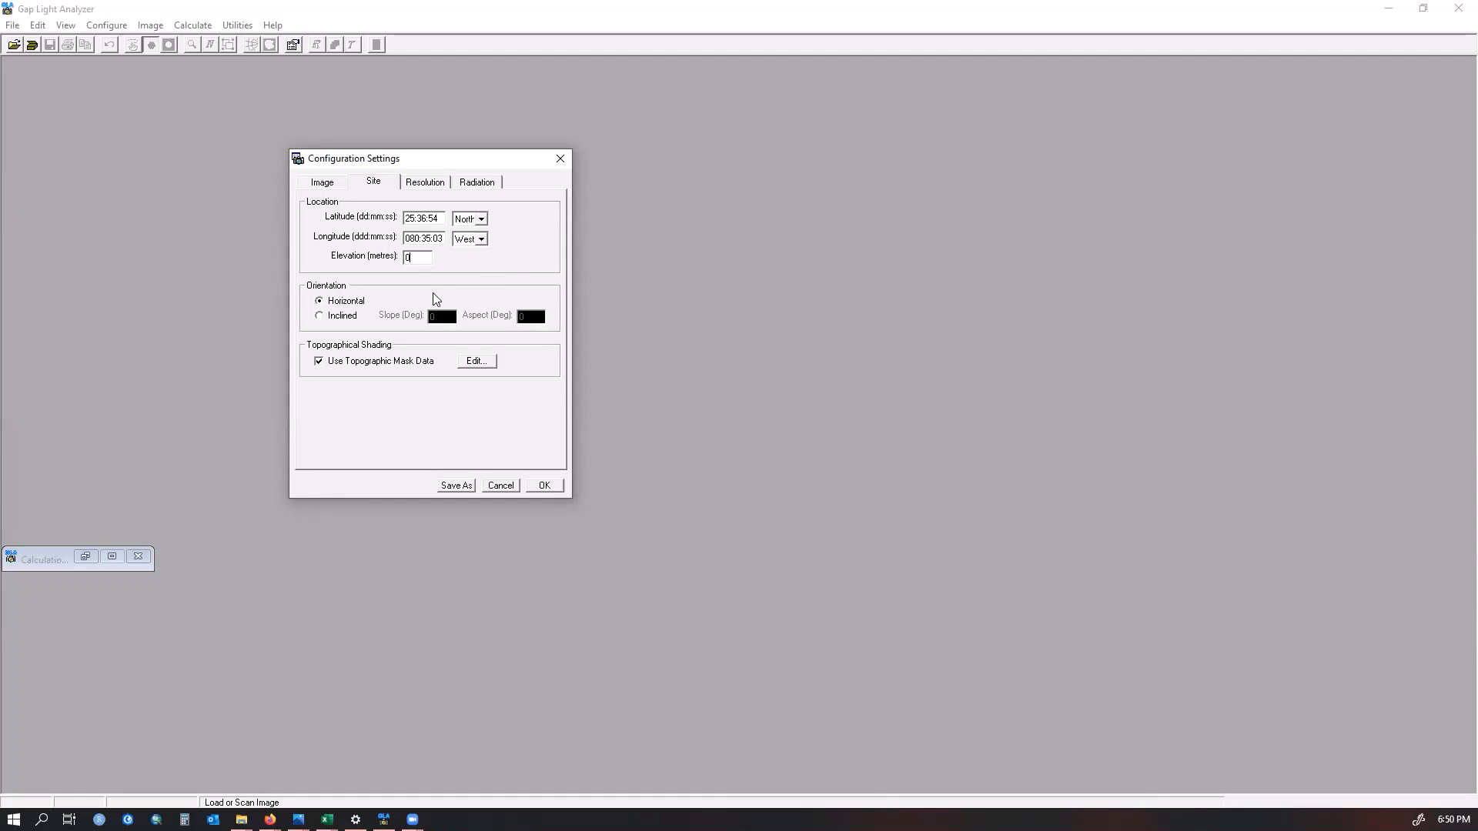
Set the elevation to 5 metres and turn off the topographic mask data
click(320, 367)
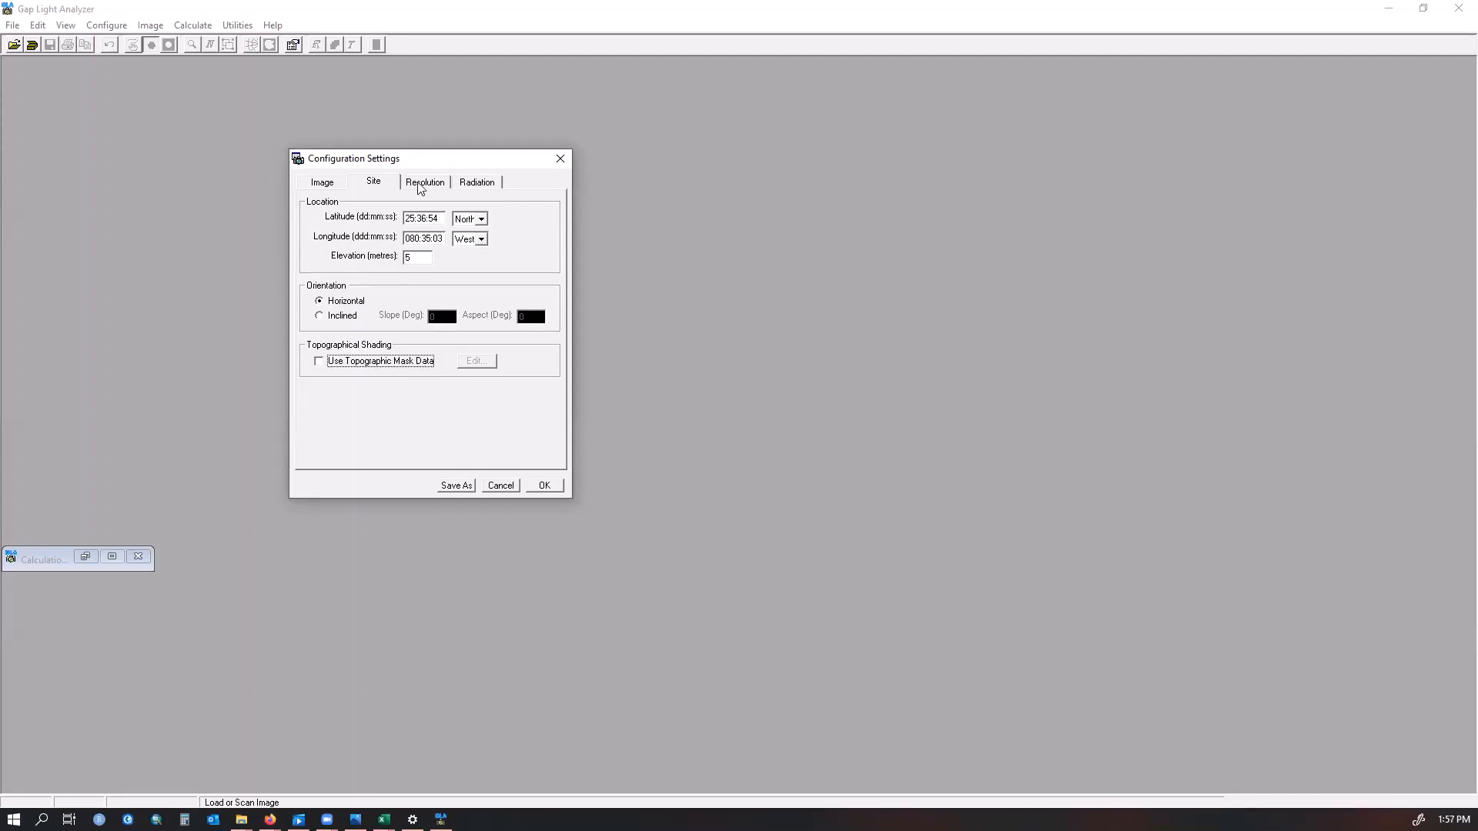
Review the resolution and radiation settings and open the cloudiness, spectral and beam fraction sheet in the workbook
click(421, 185)
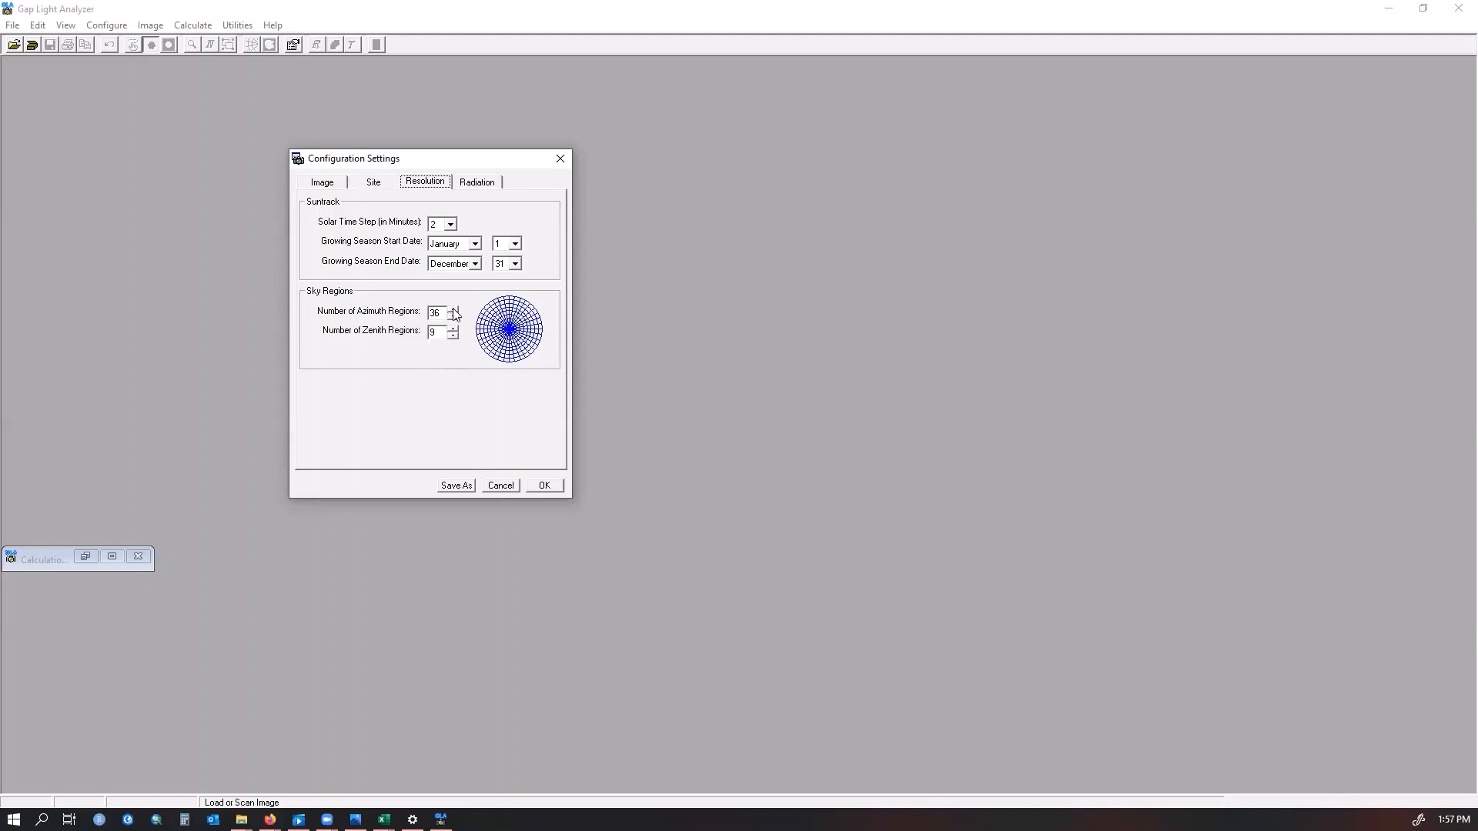
click(490, 192)
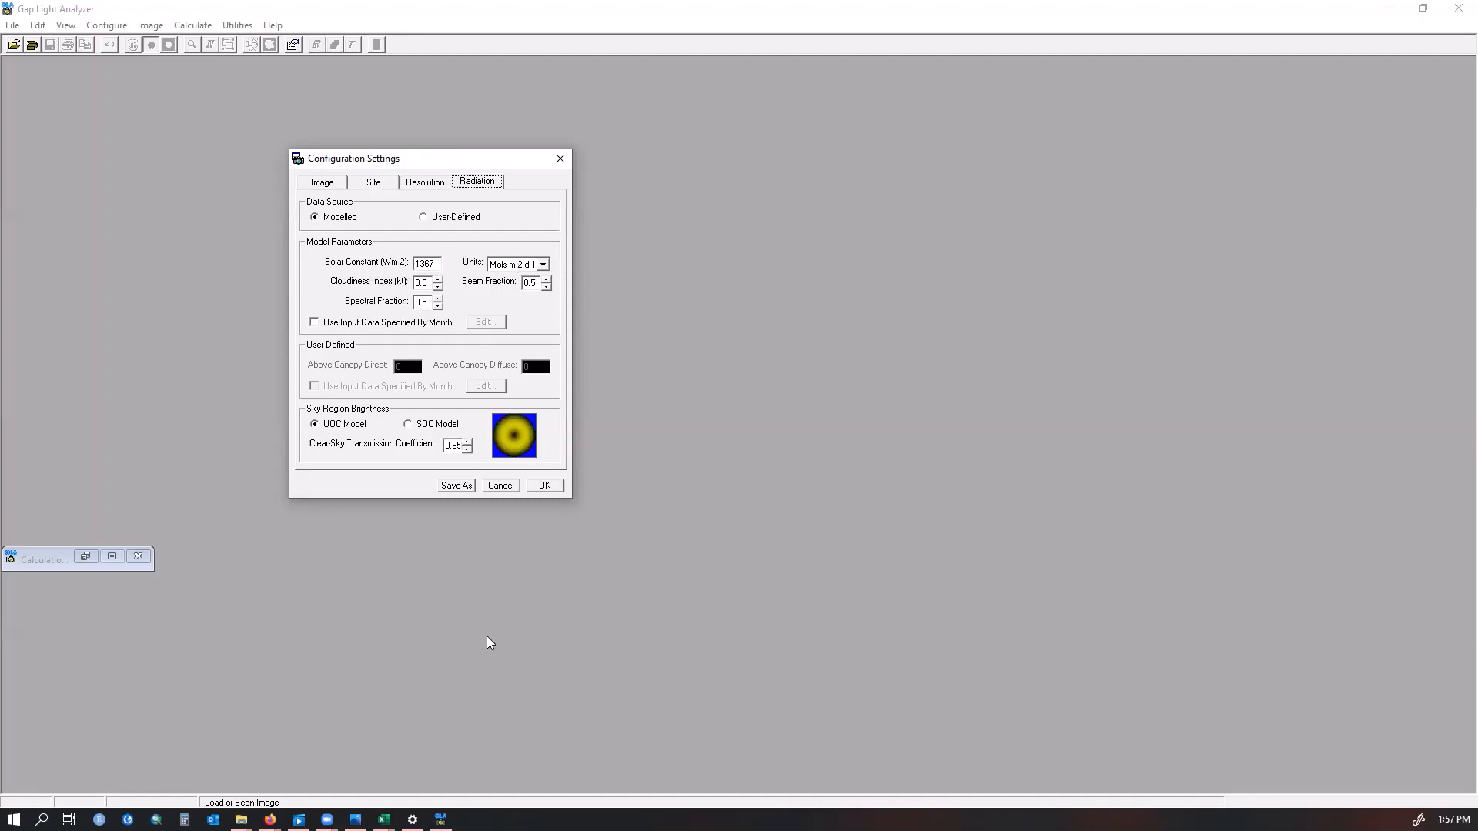
mouse_move(384, 819)
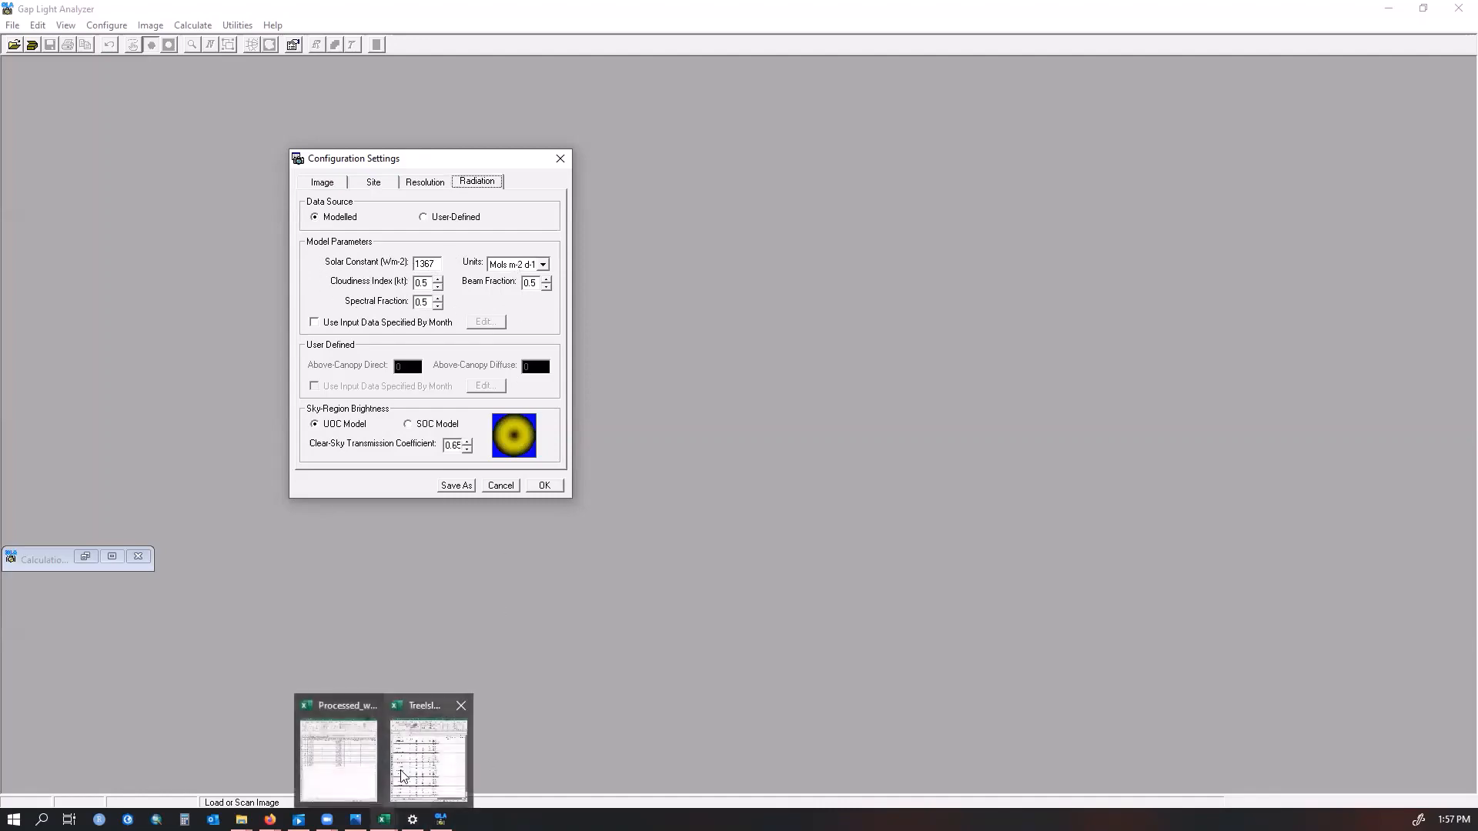
click(454, 761)
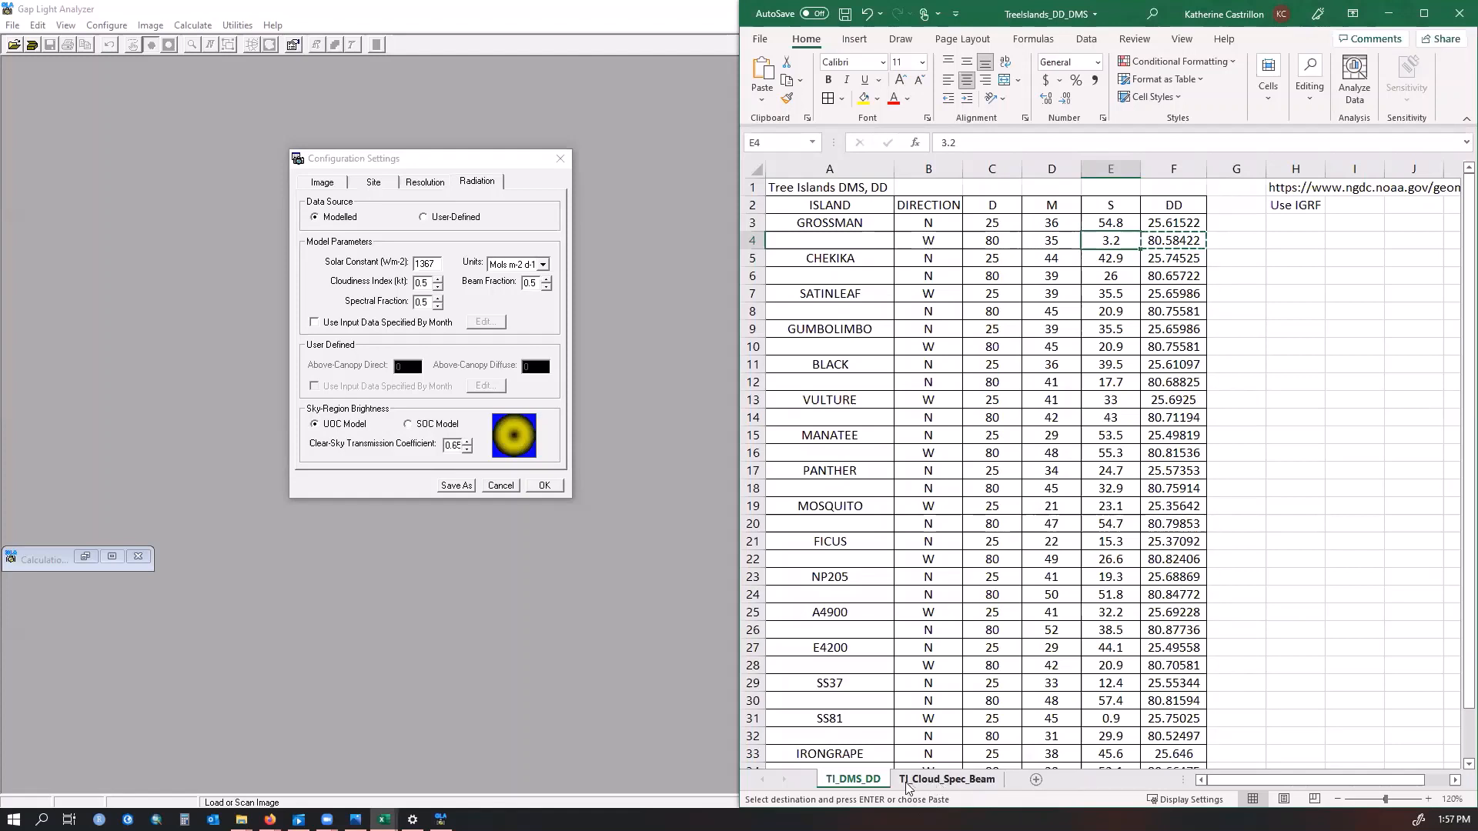
click(976, 782)
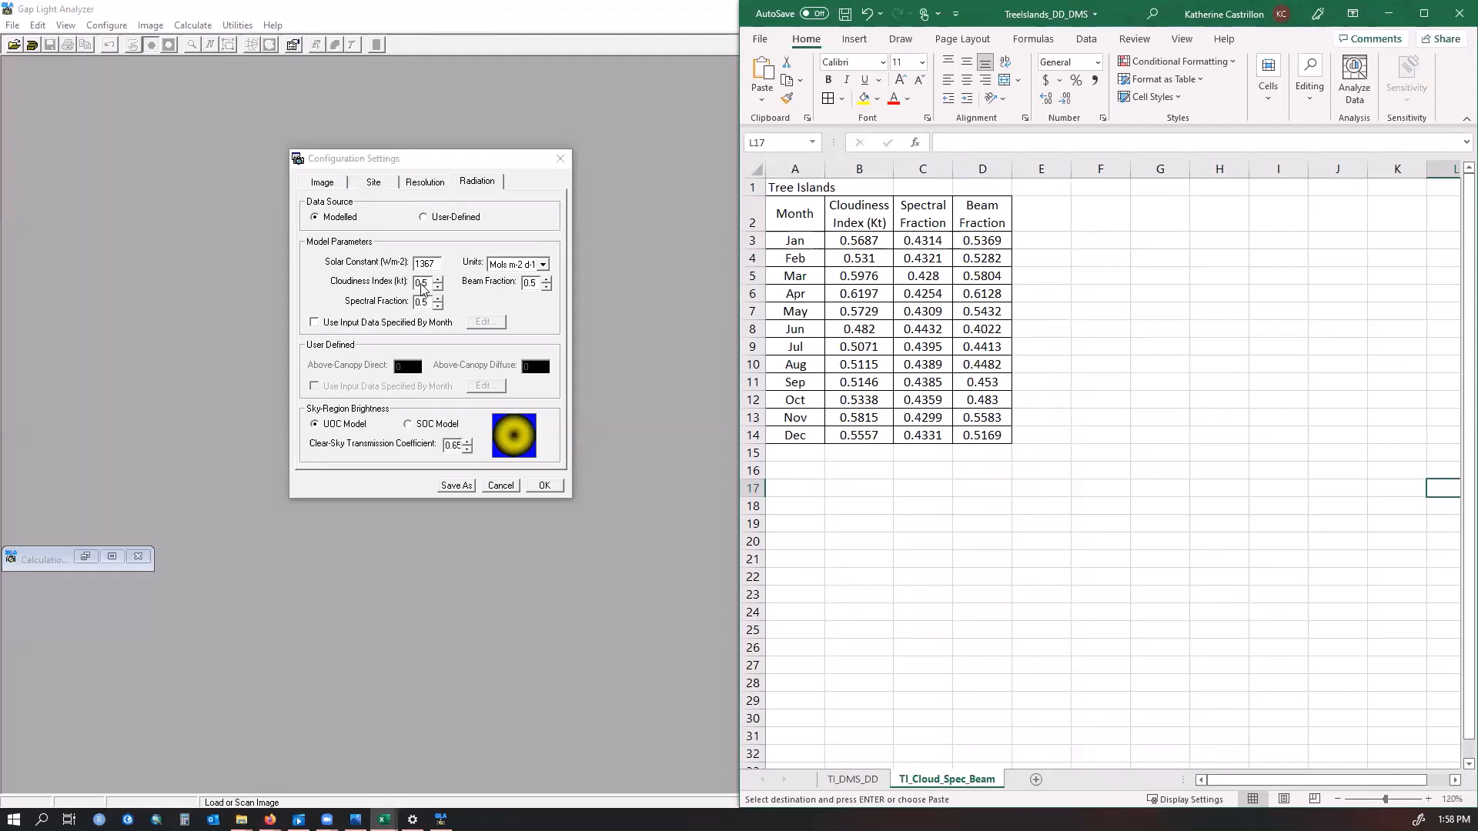
Set the cloudiness index to November's value of 0.5815
click(424, 289)
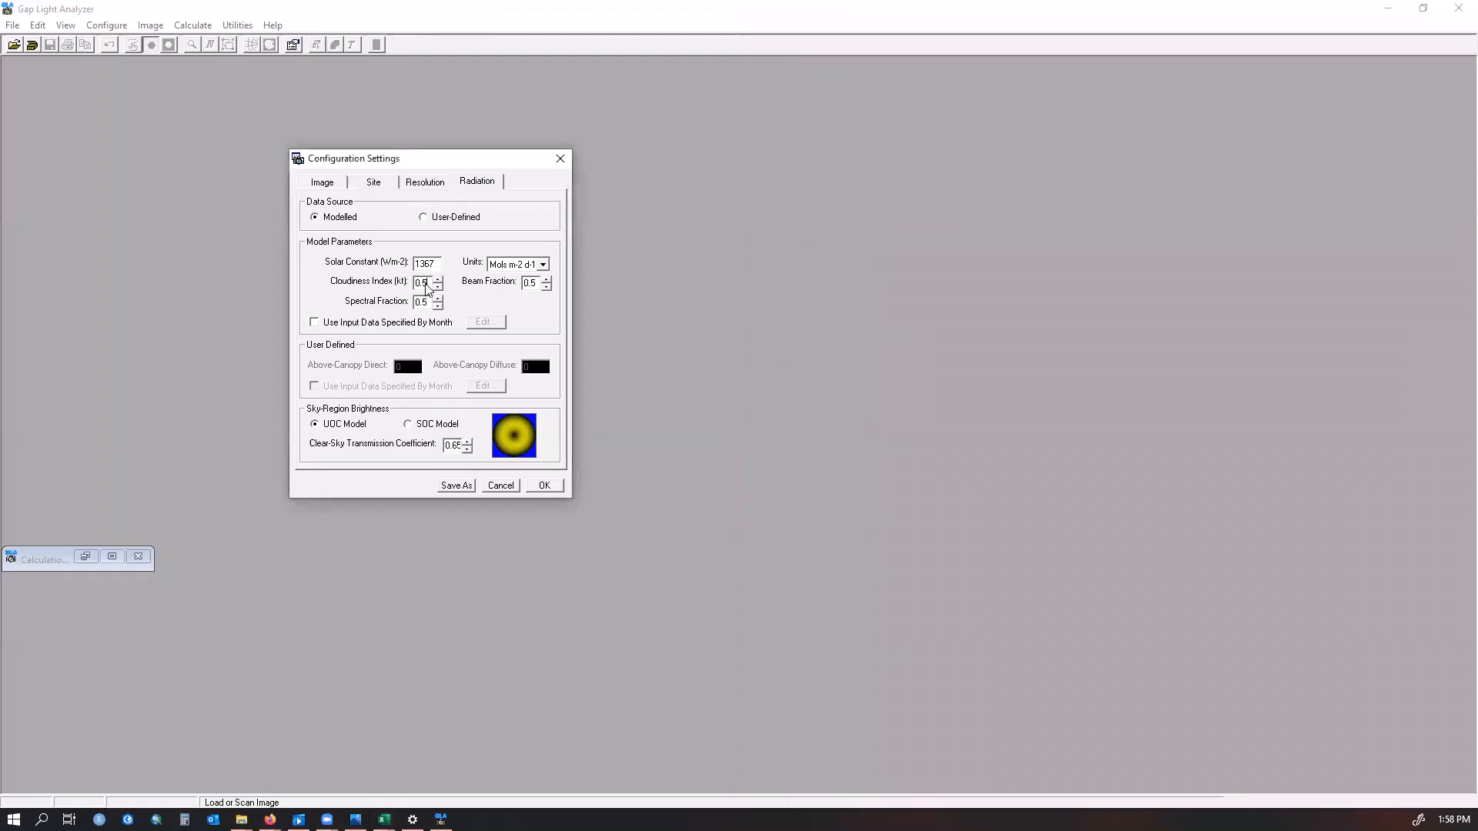
key(BackSpace)
mouse_move(384, 819)
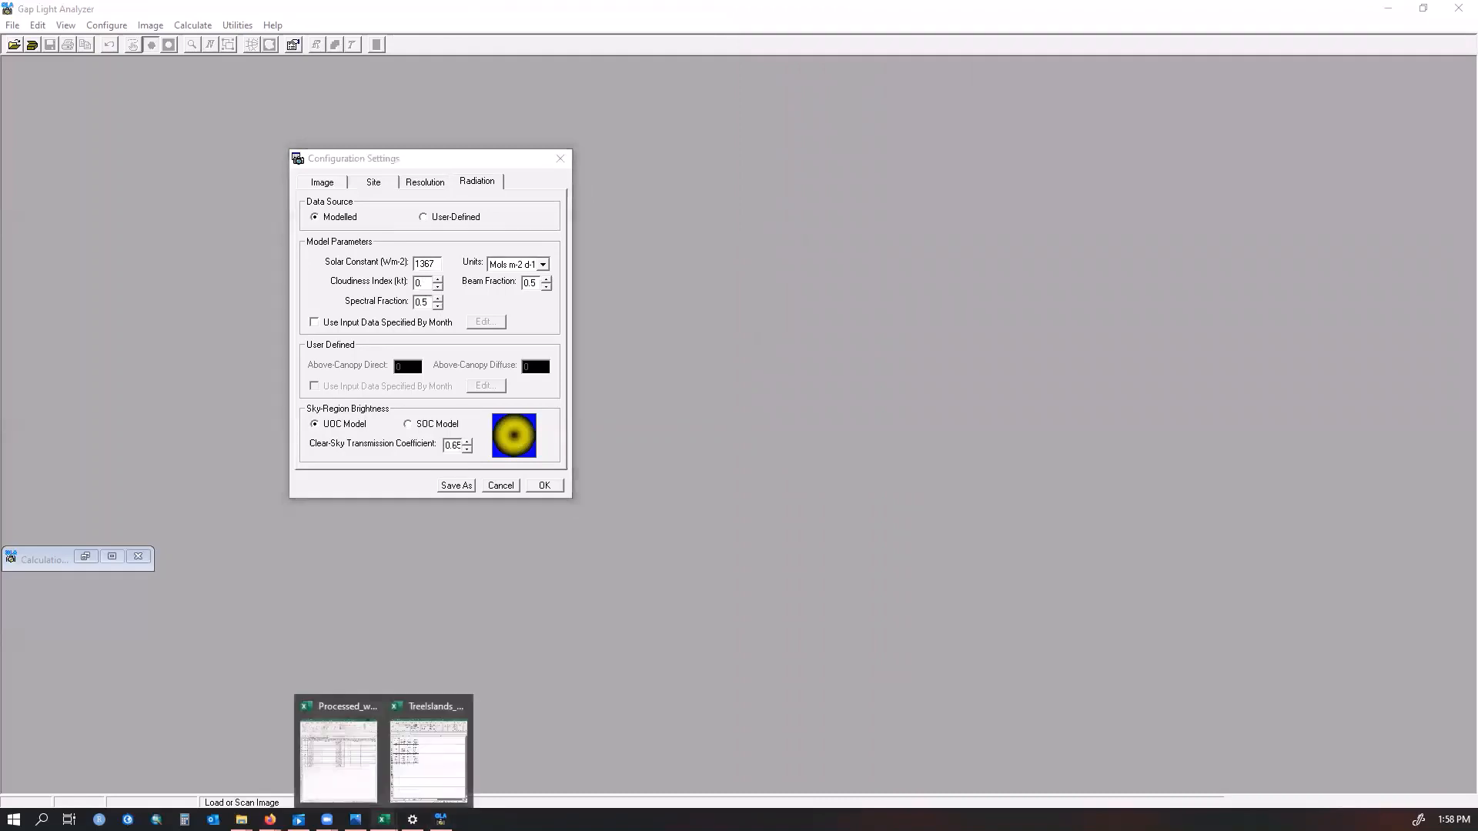
click(445, 769)
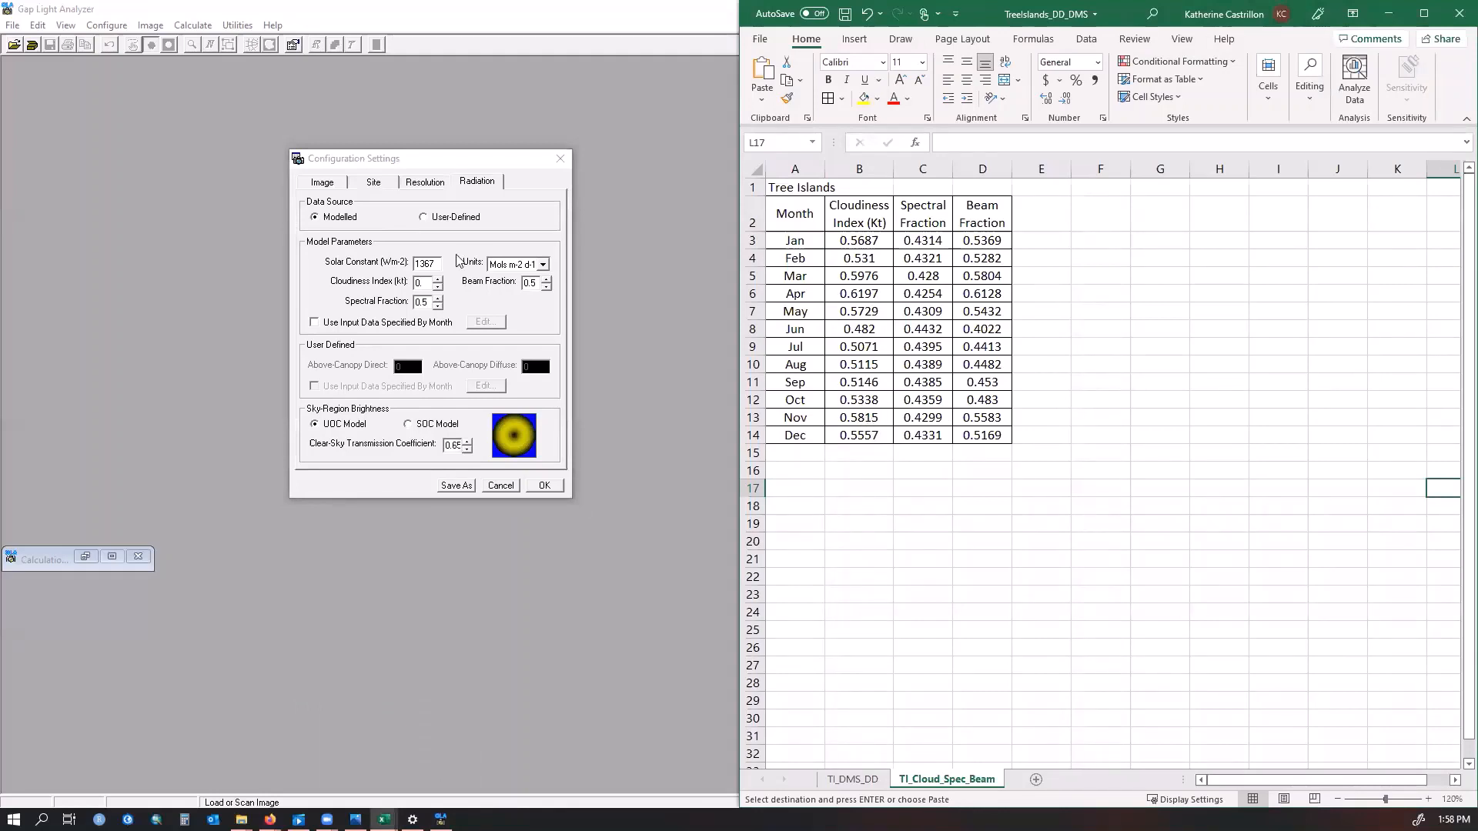
click(429, 291)
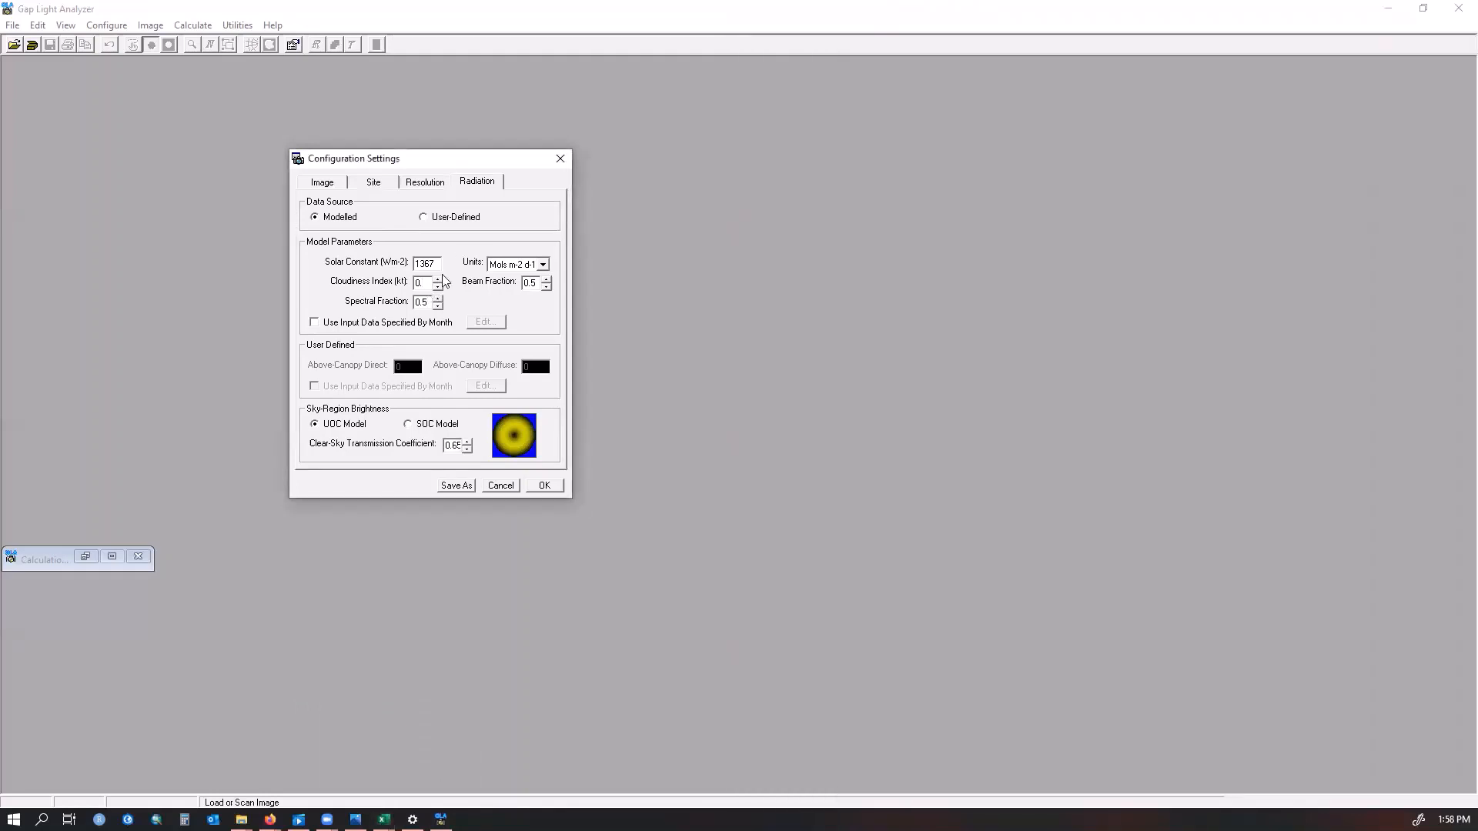
text(818)
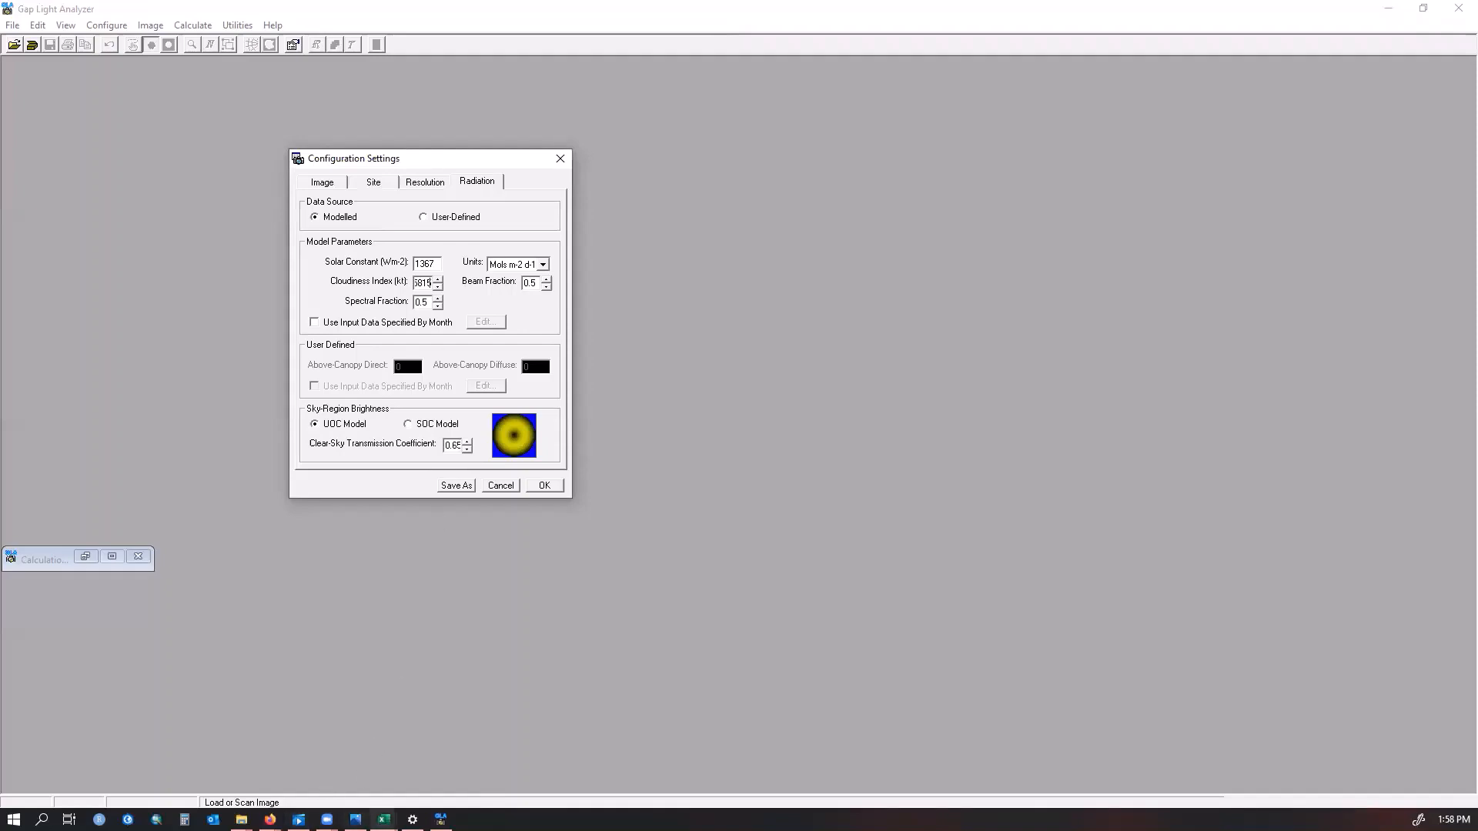
mouse_move(384, 819)
Set the spectral fraction to November's value of 0.4299
click(428, 758)
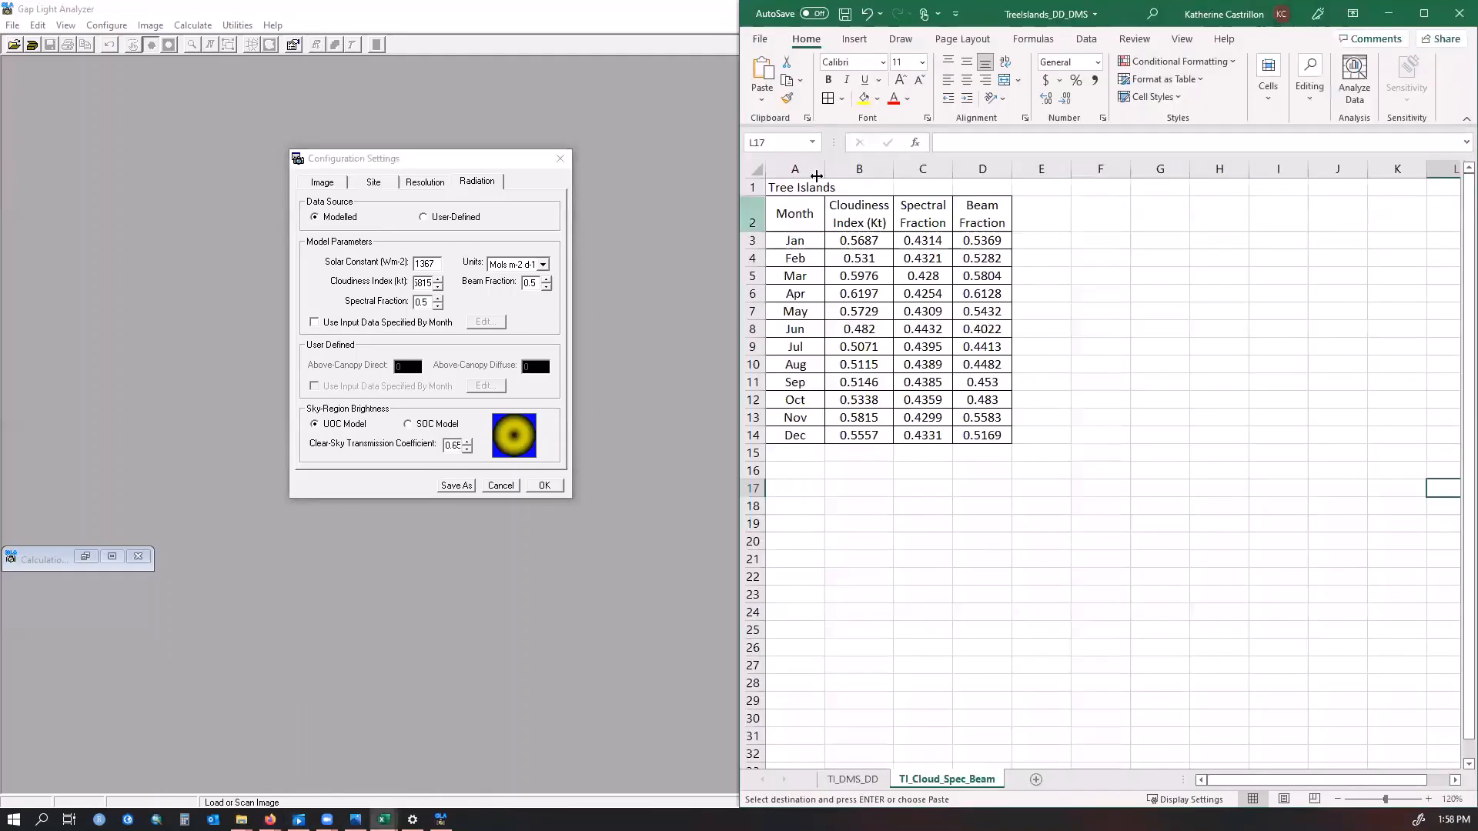
click(921, 418)
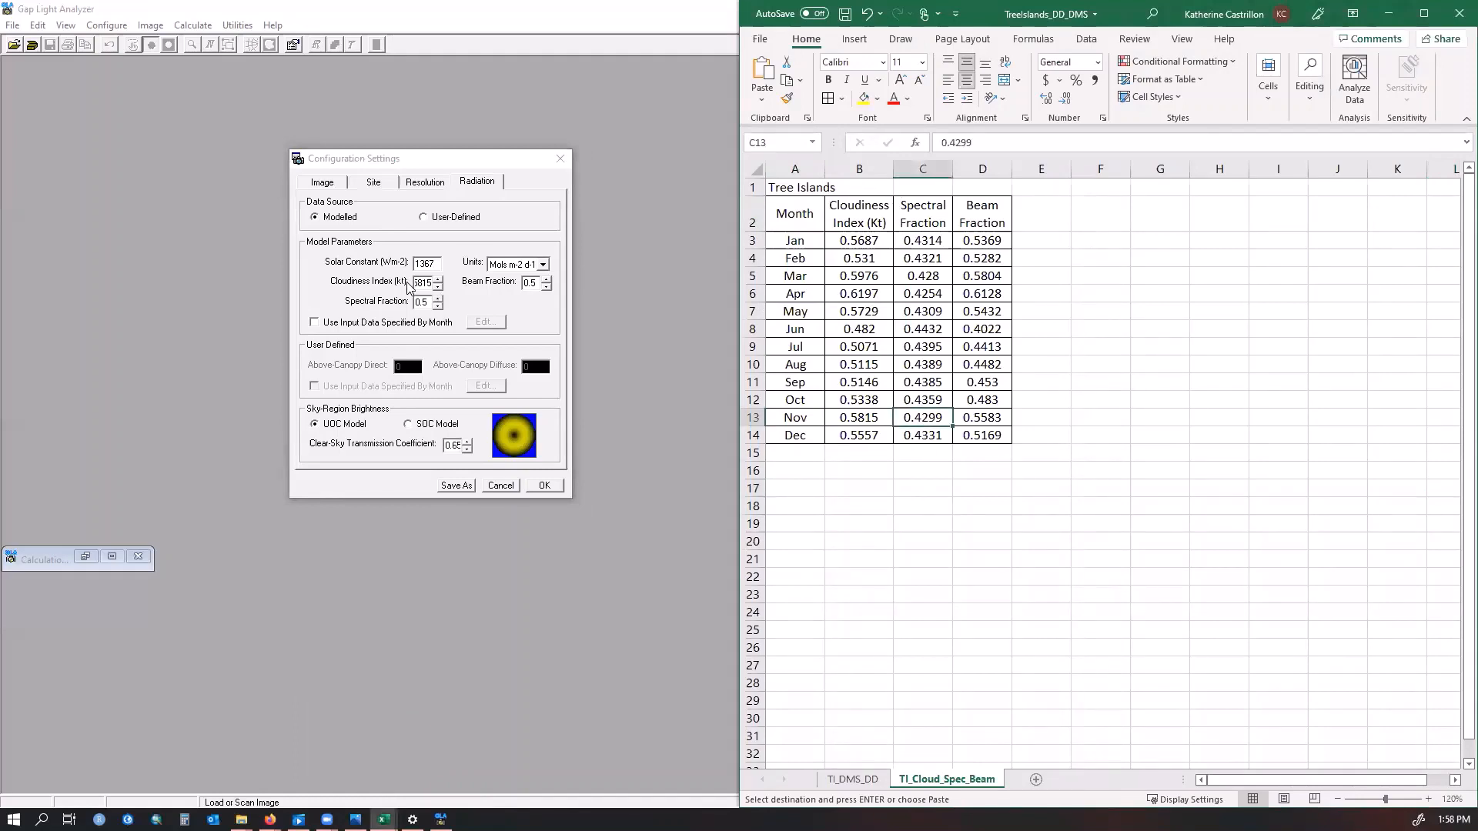
click(426, 303)
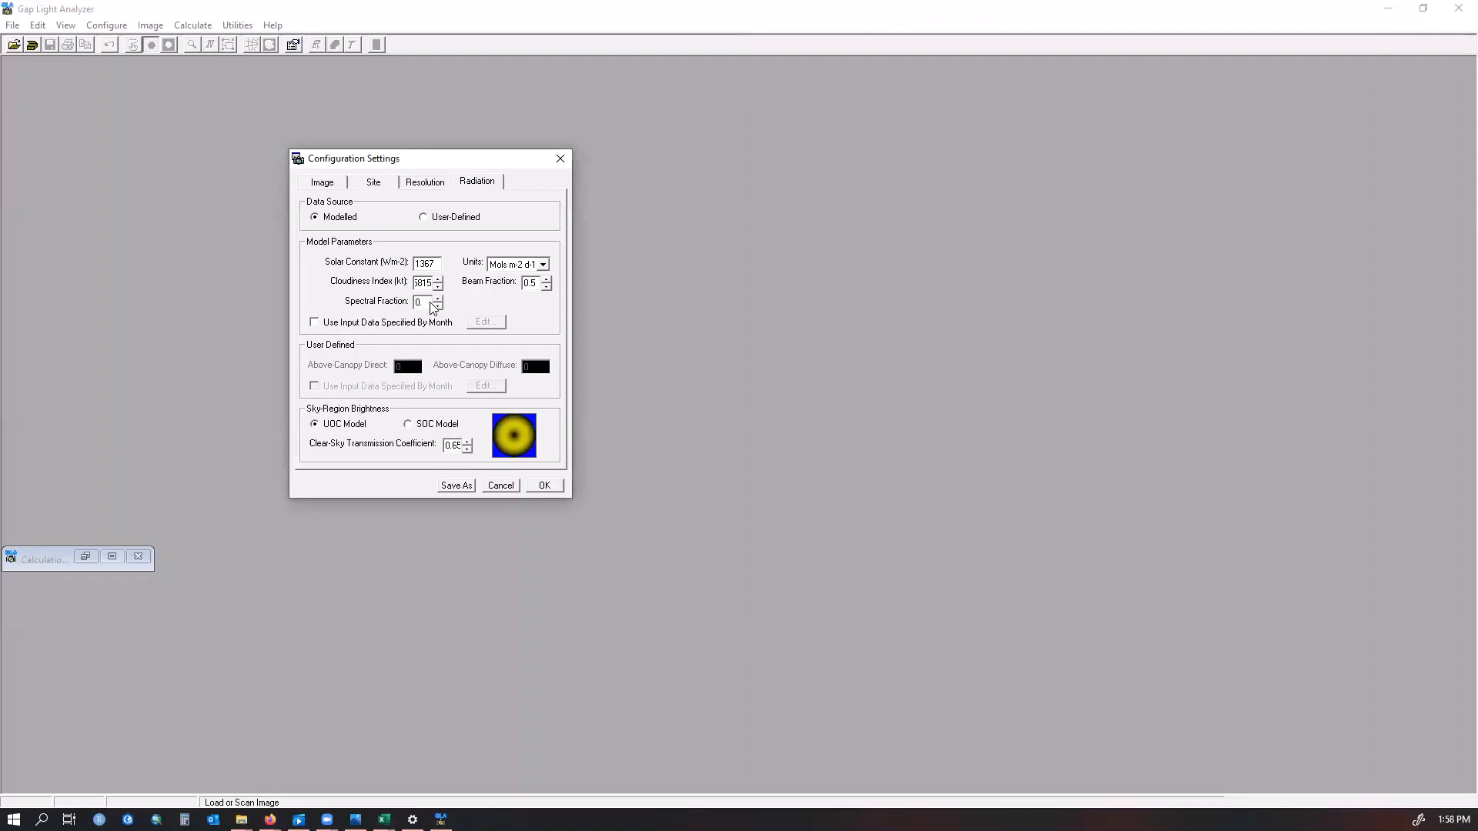
text(4299)
mouse_move(384, 821)
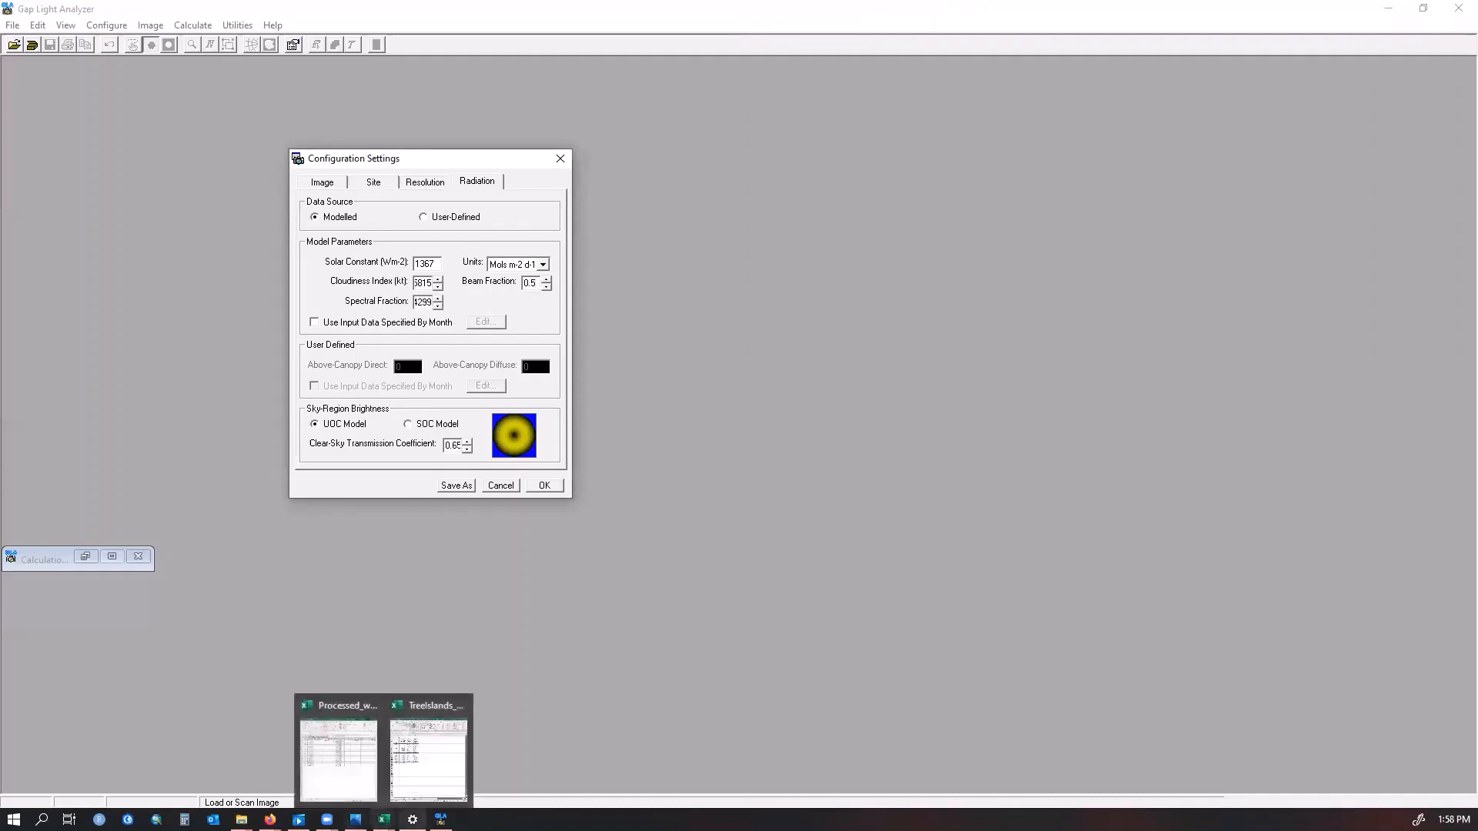
Set the beam fraction to November's value of 0.5583
click(428, 758)
click(1010, 420)
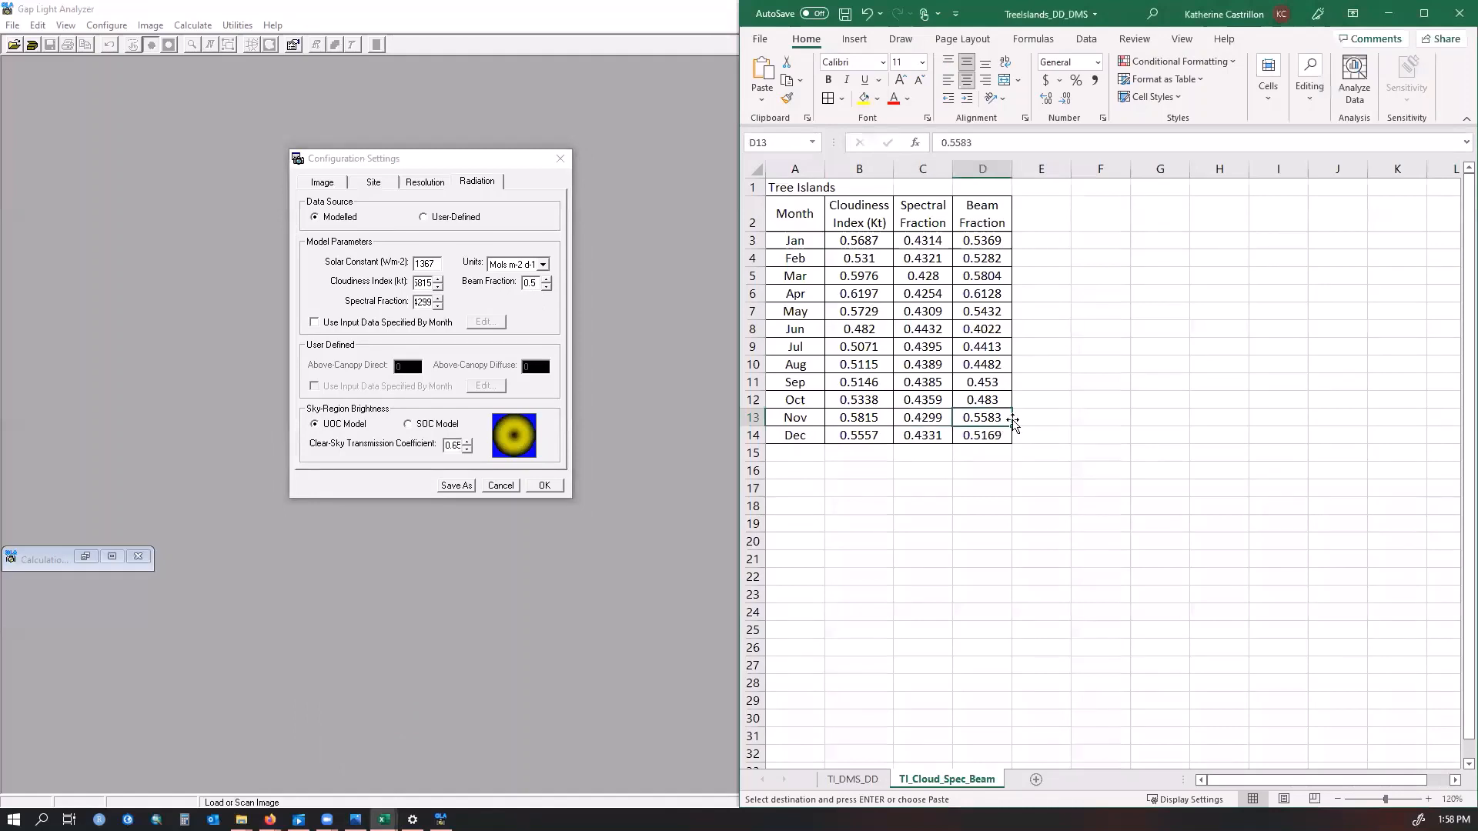
click(531, 285)
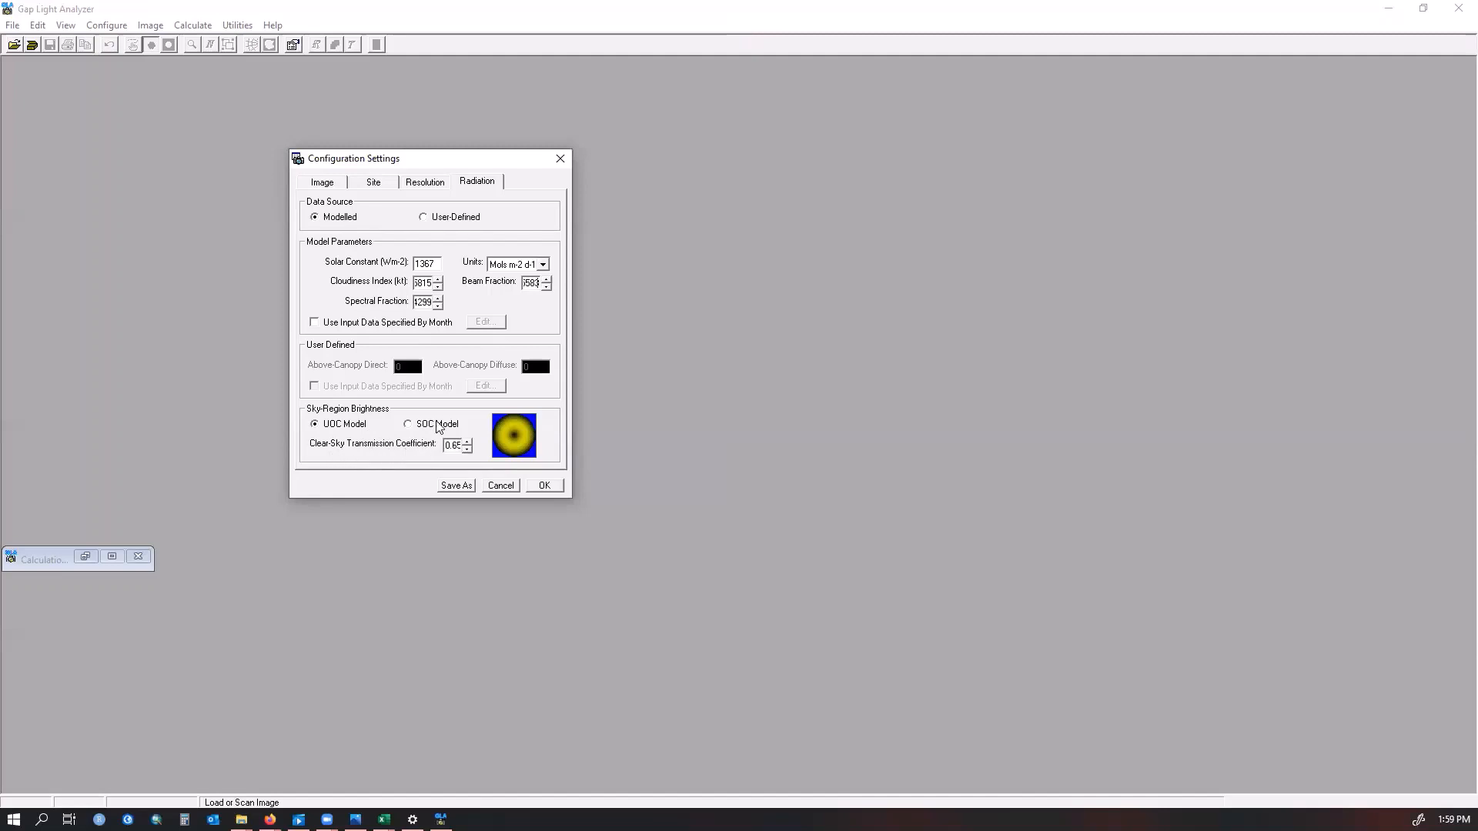
Save the setup configuration as Configuration_05.17.2022 in the Processed Photos configuration folder and close the settings
click(457, 487)
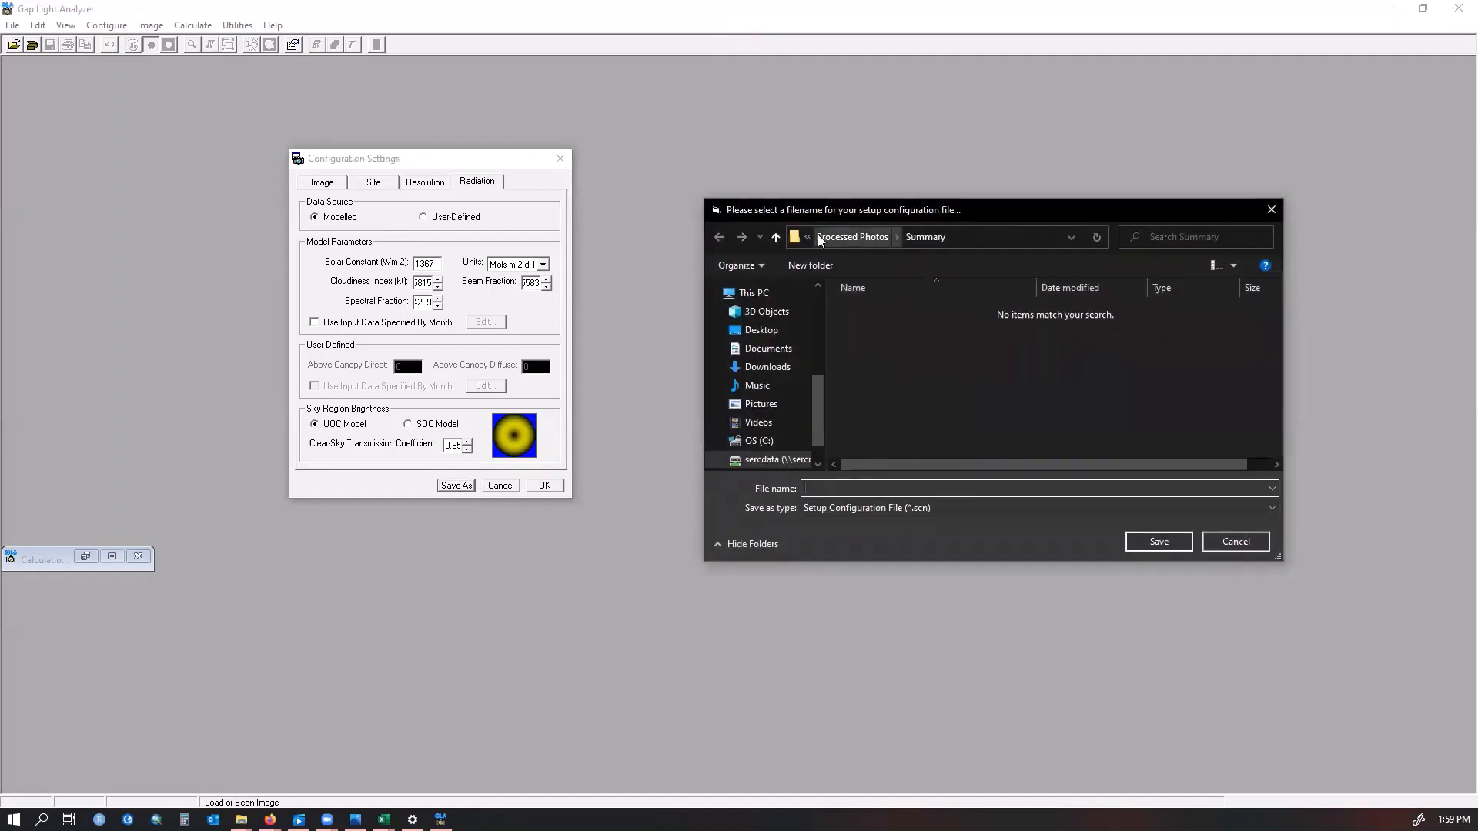
click(845, 236)
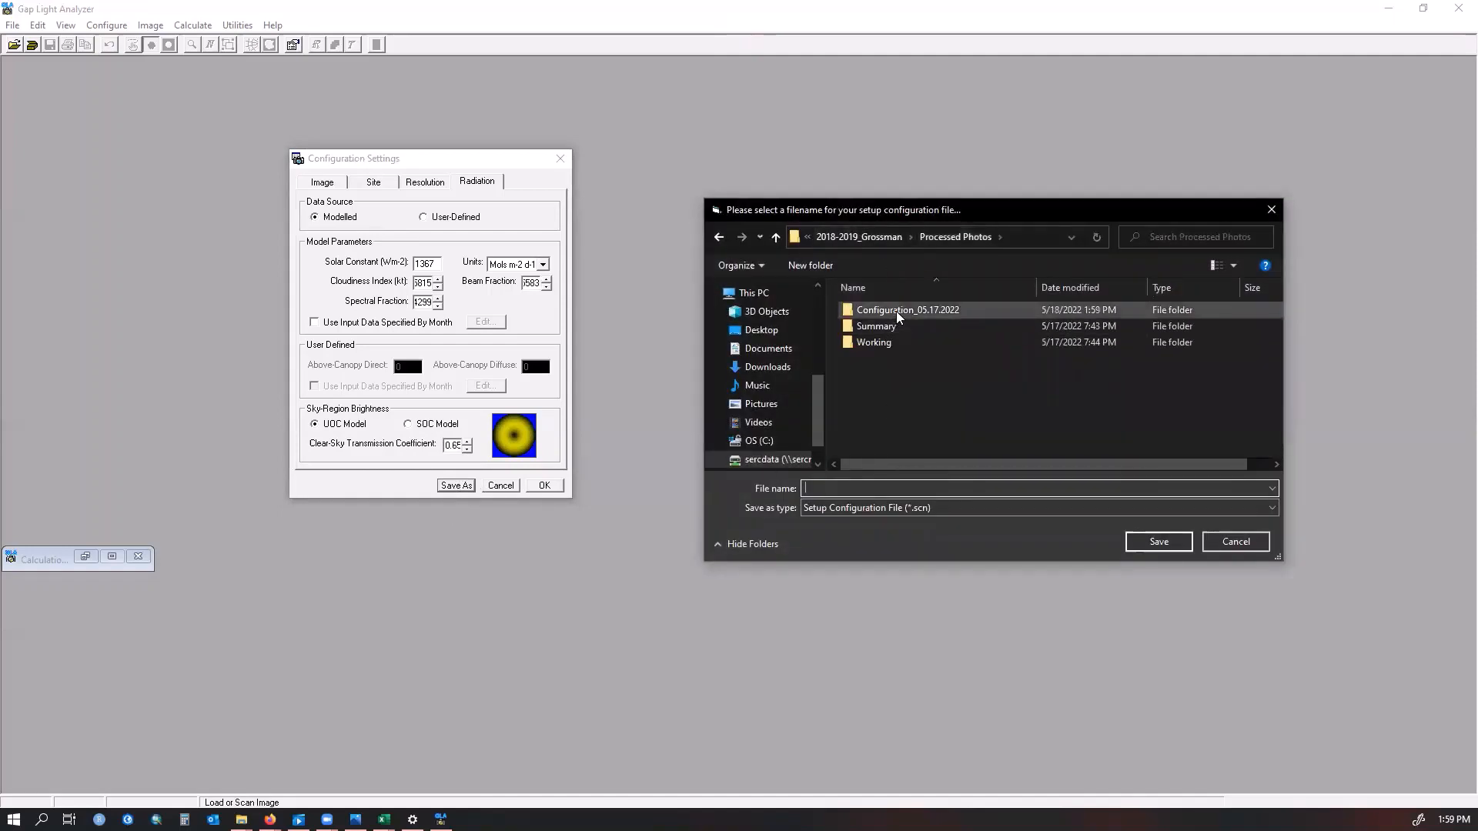
click(859, 237)
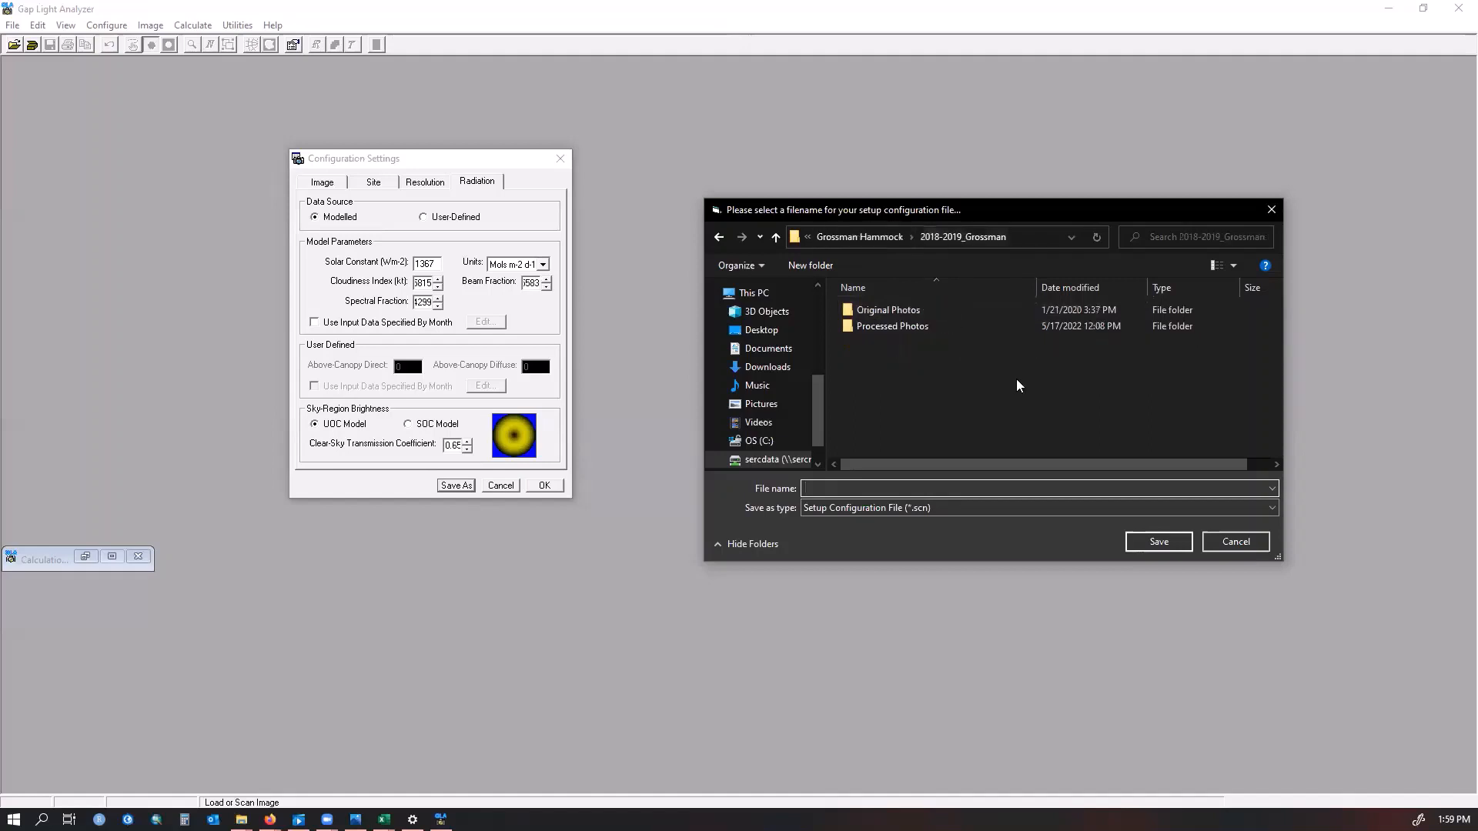
double_click(903, 328)
double_click(908, 313)
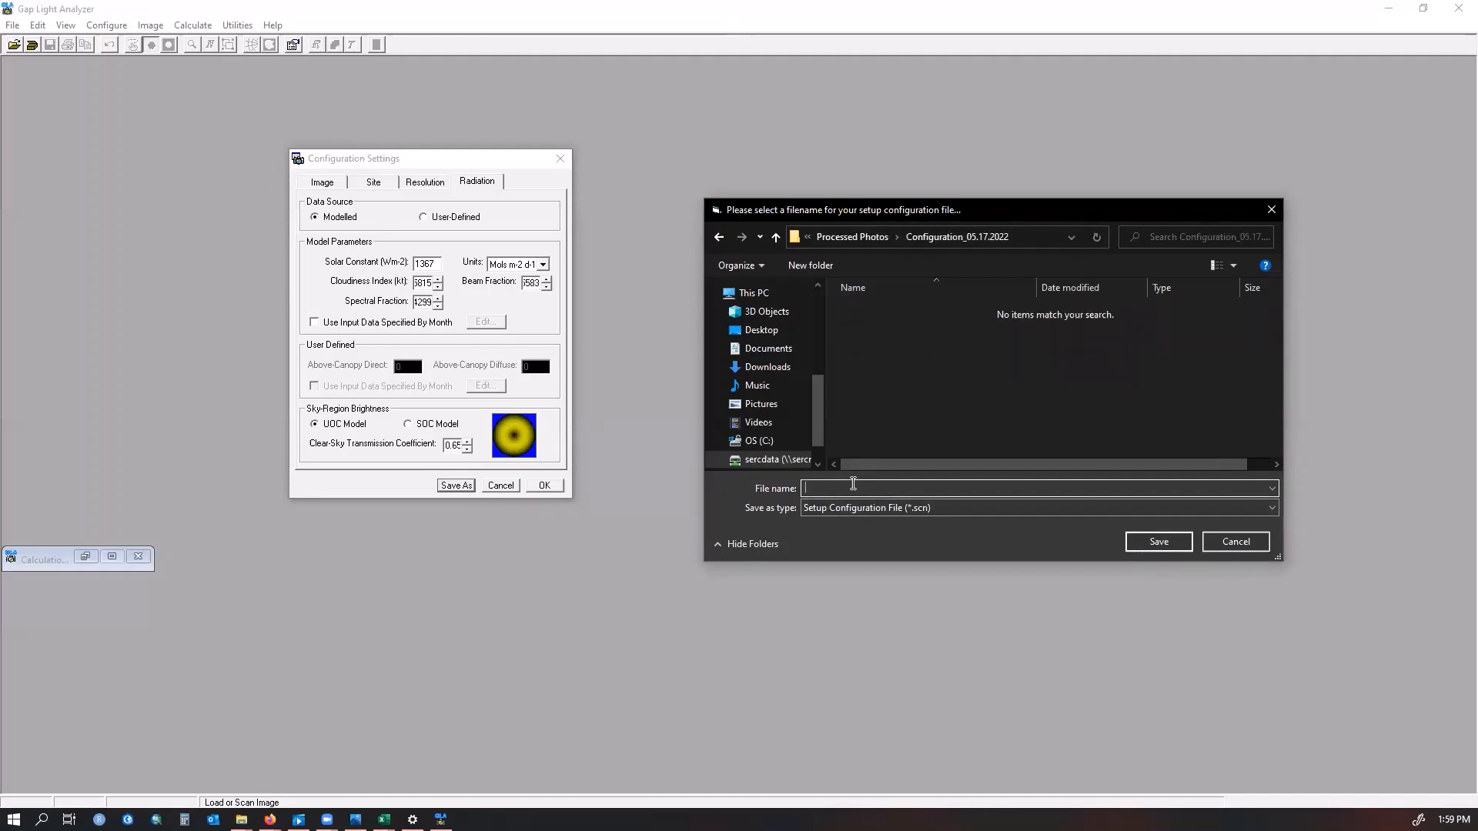
text(Configuration_05.17.2022)
click(1147, 542)
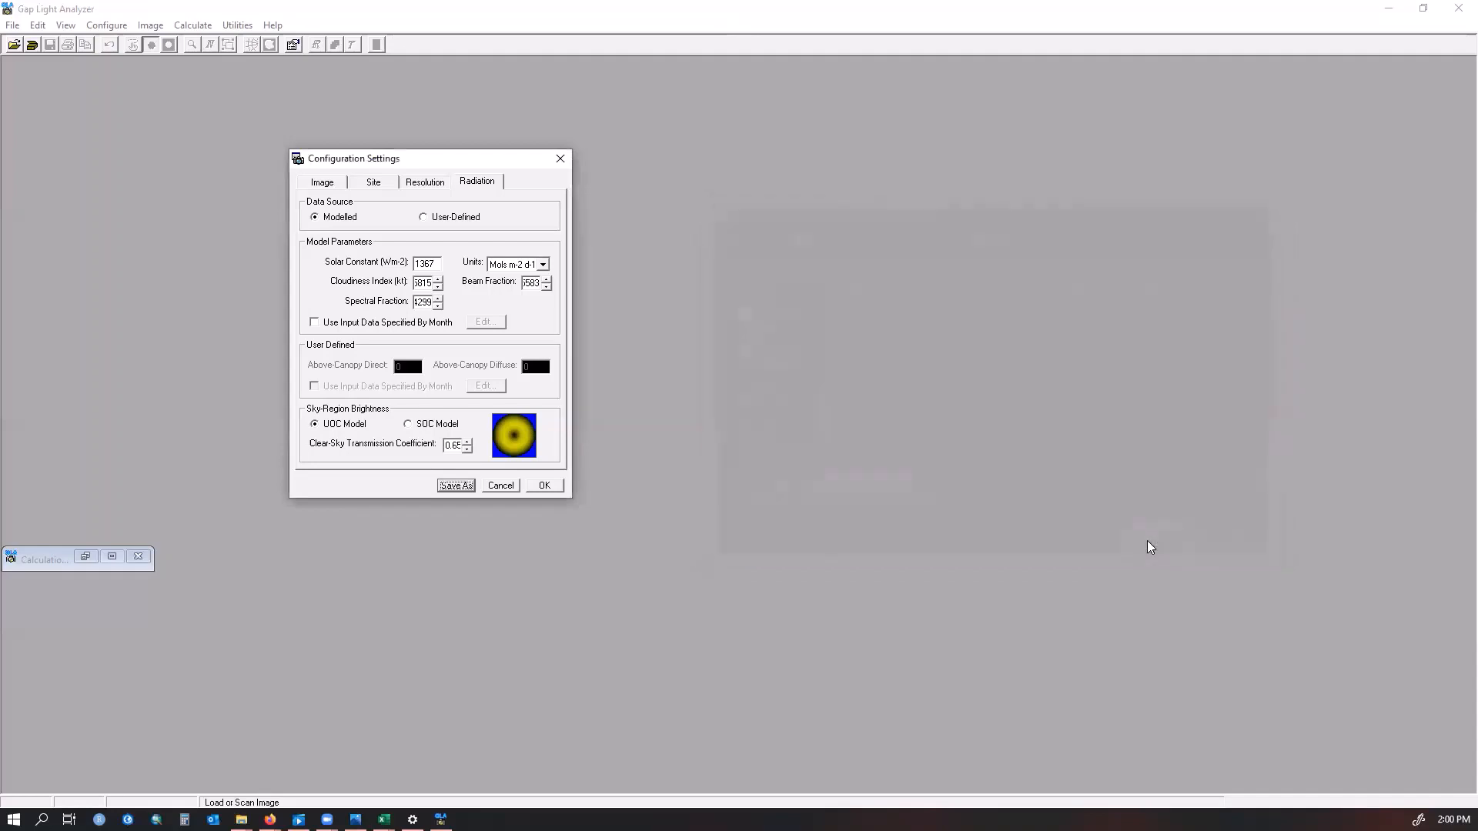
click(545, 485)
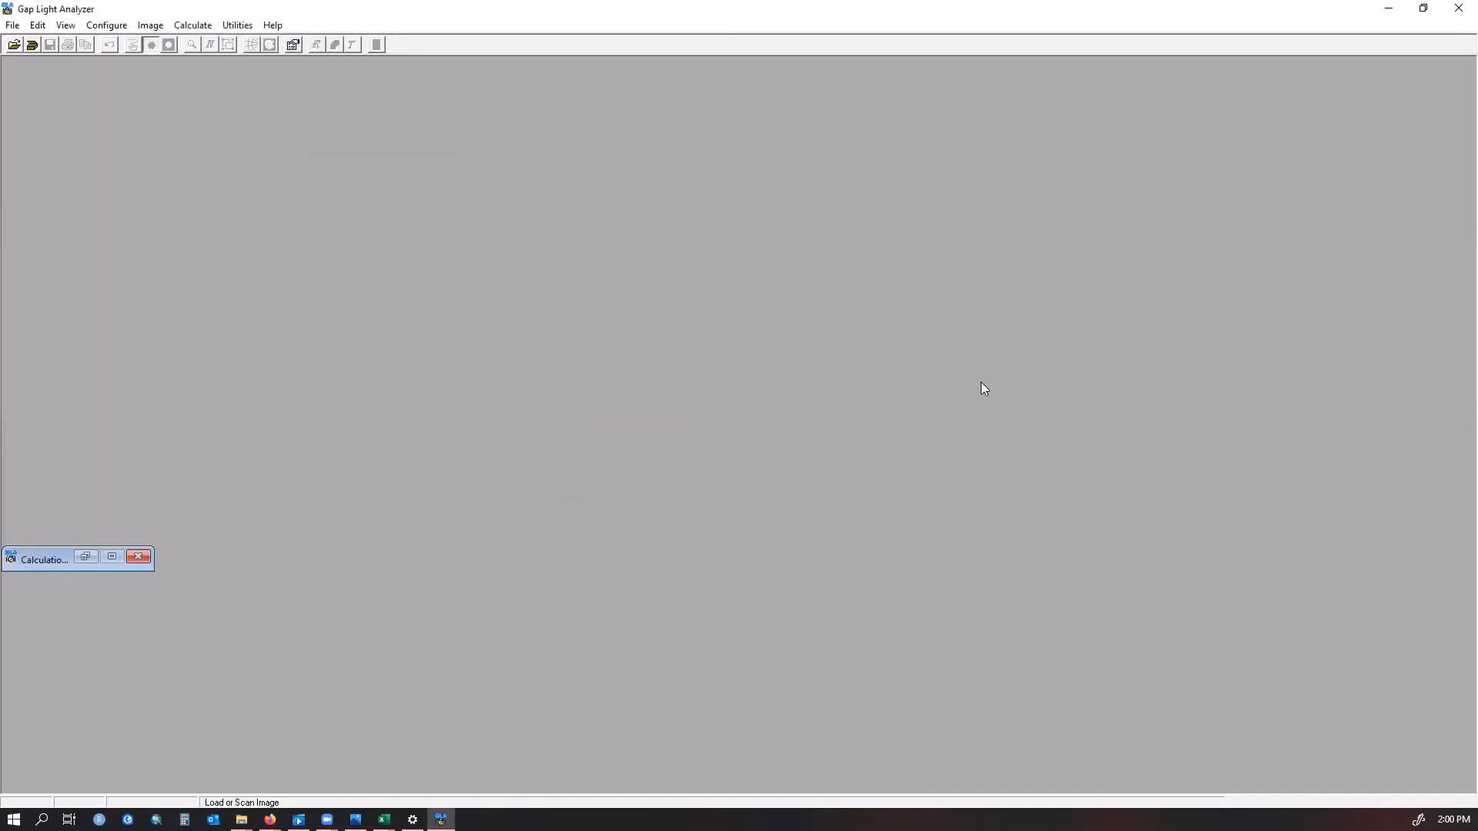
Load the saved configuration file Configuration_05.17.2022.scn
click(107, 25)
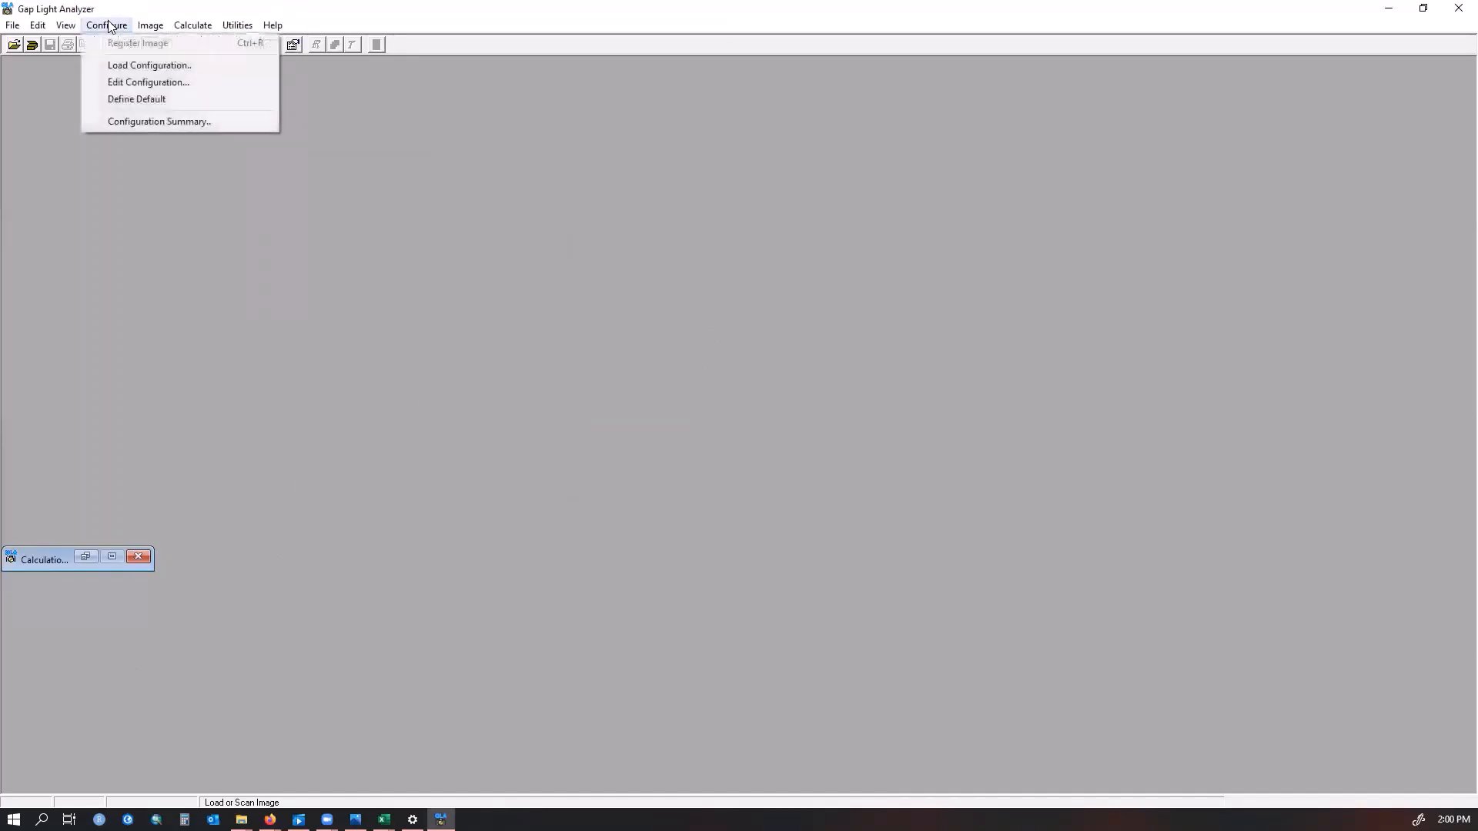
click(126, 66)
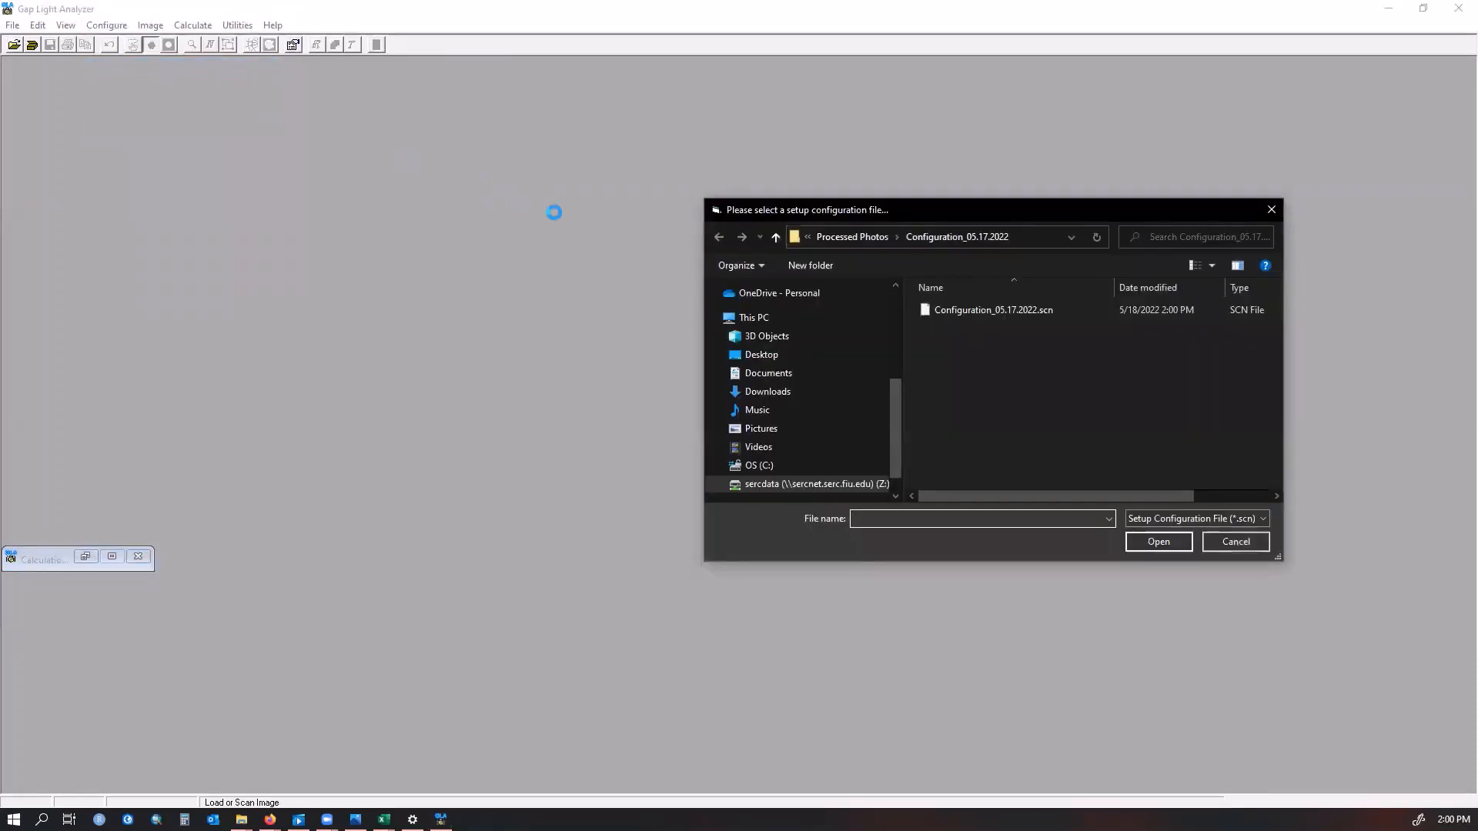
click(1044, 311)
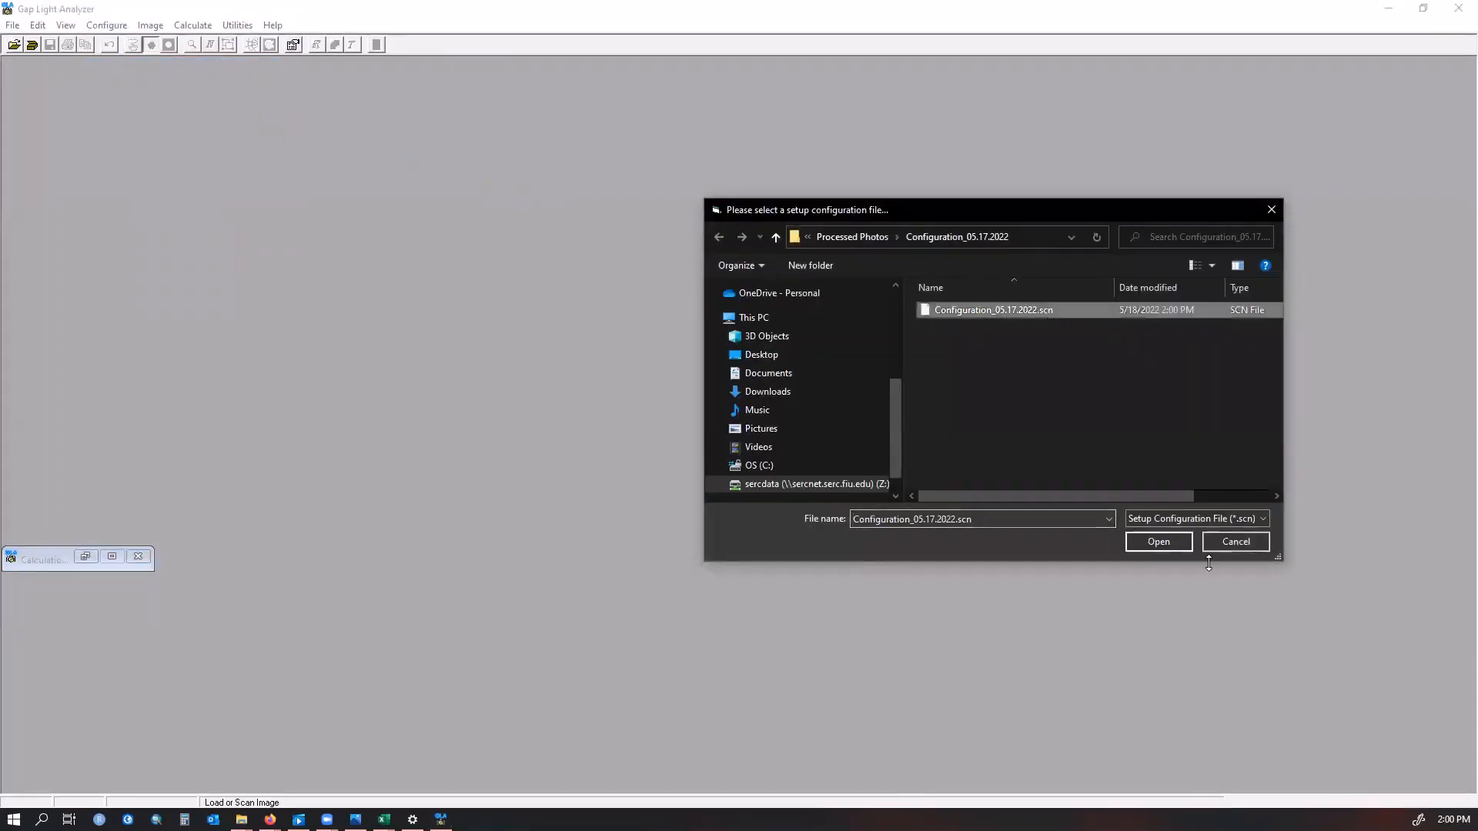
click(1150, 544)
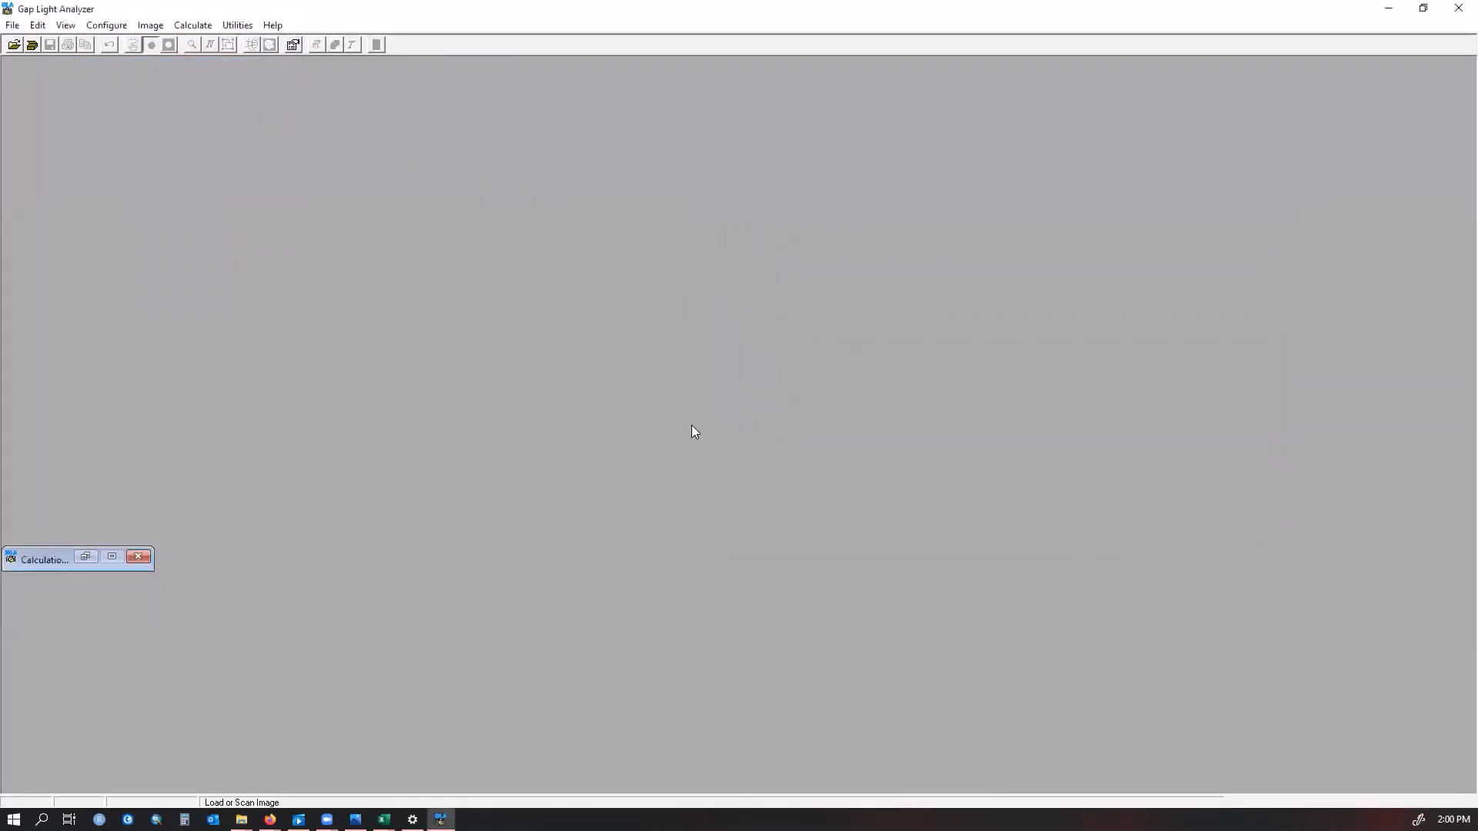
Open the hemispherical photo from the 2018-2019_Grossman folder
click(15, 45)
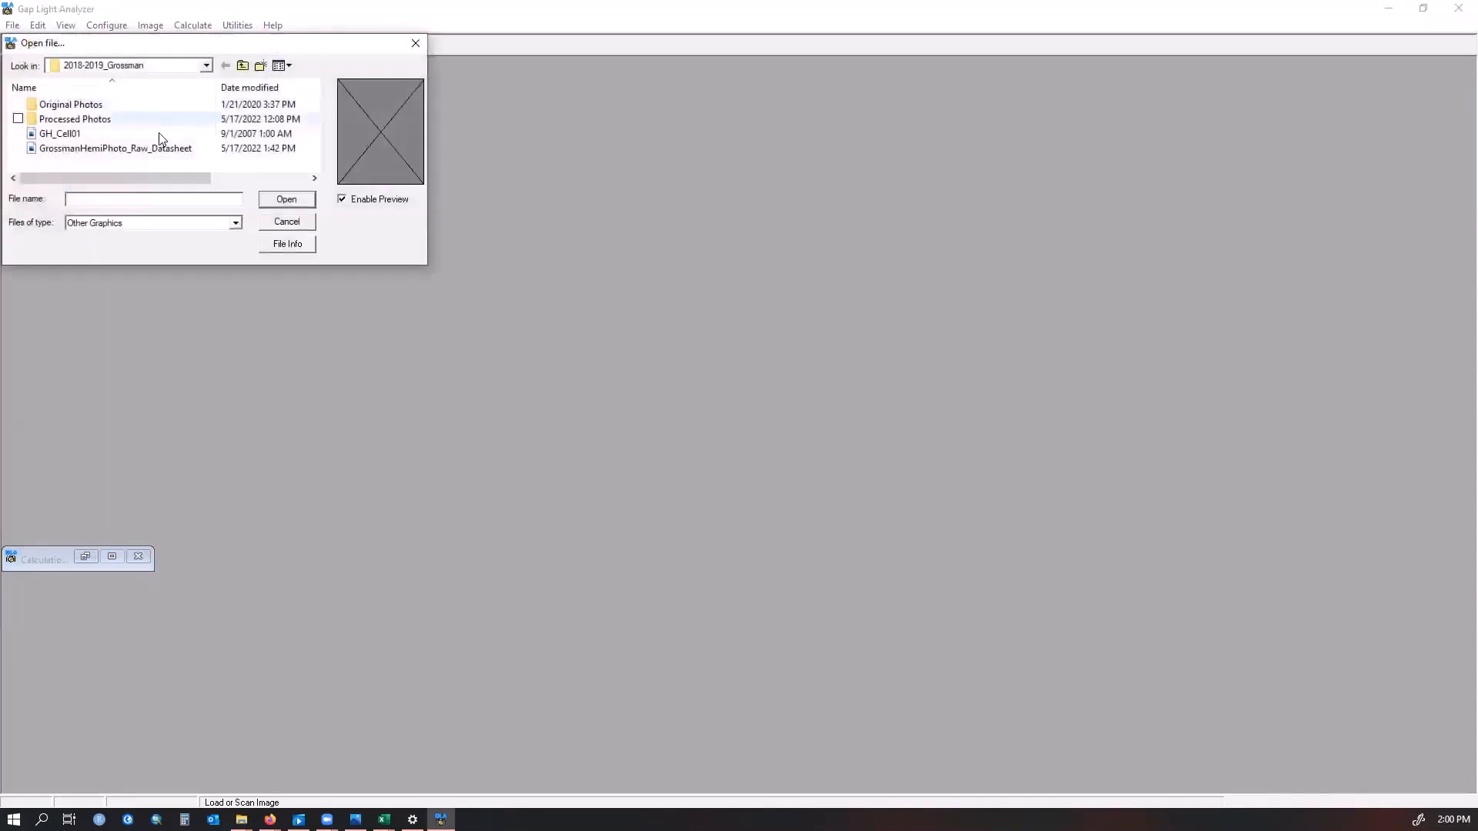
click(286, 199)
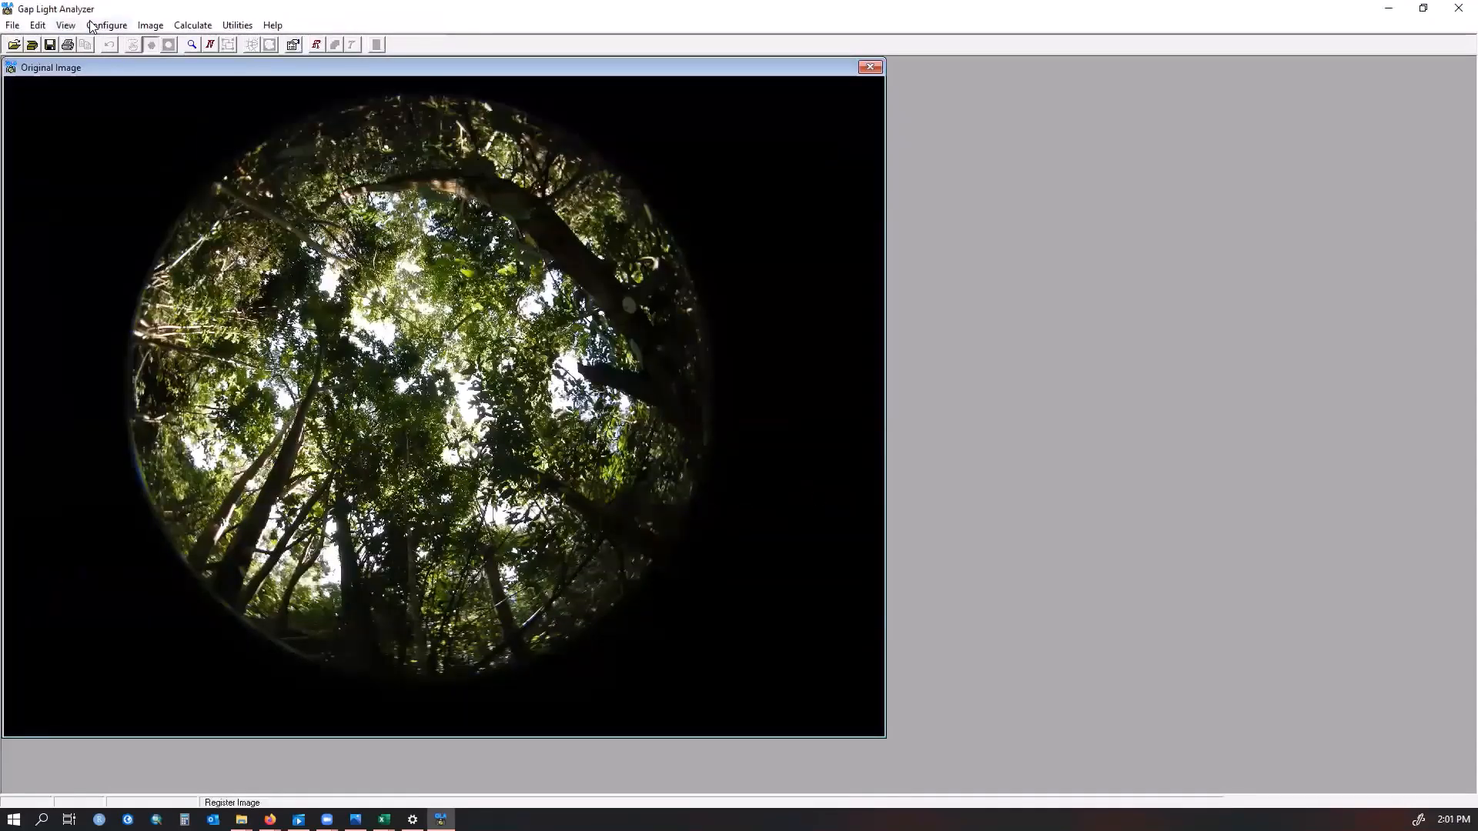
click(151, 26)
mouse_move(119, 26)
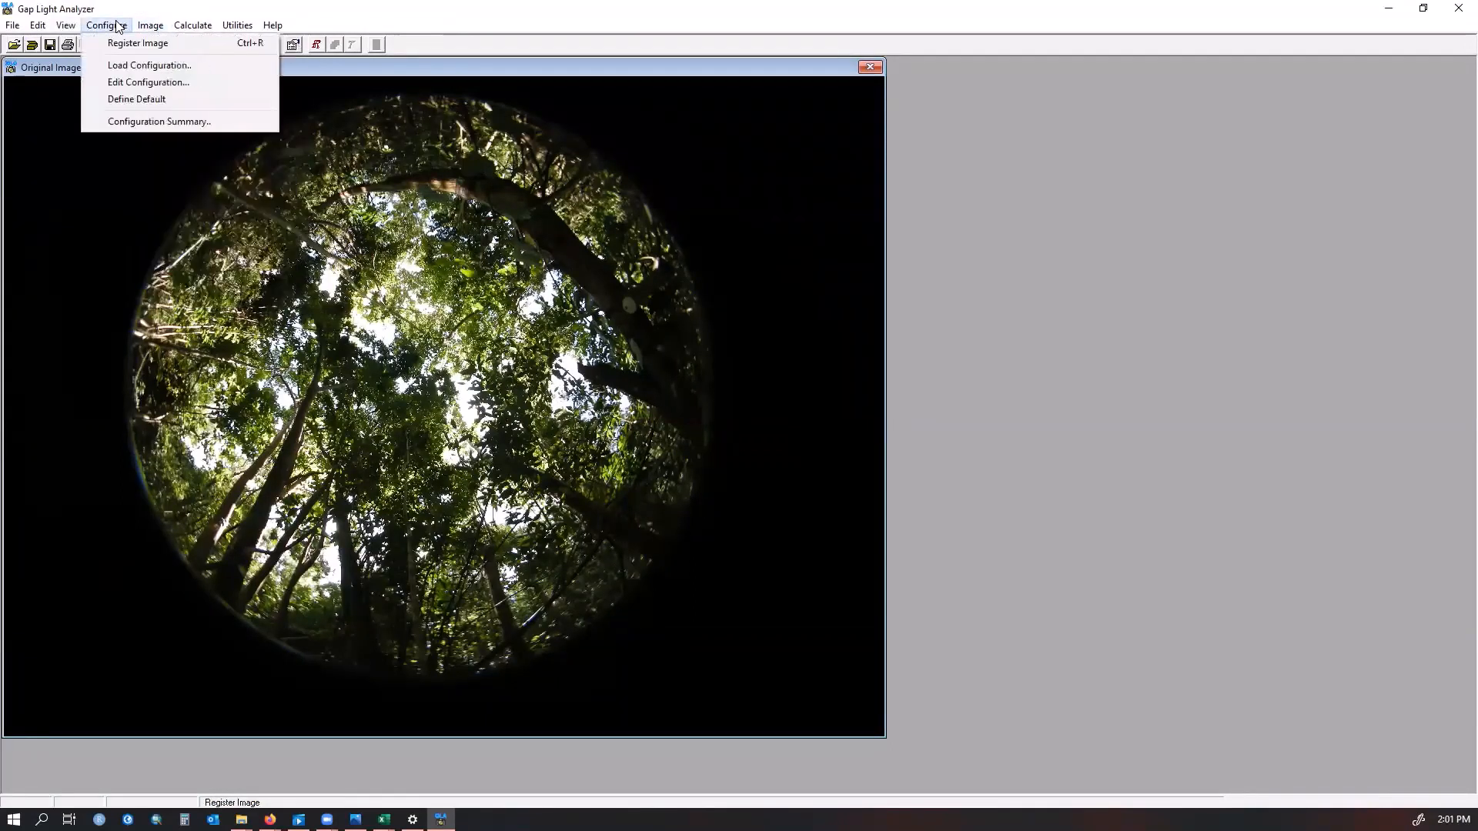
Register the image by tracing the photo circle from its north edge to its south edge, fixing registration for the next image
click(120, 44)
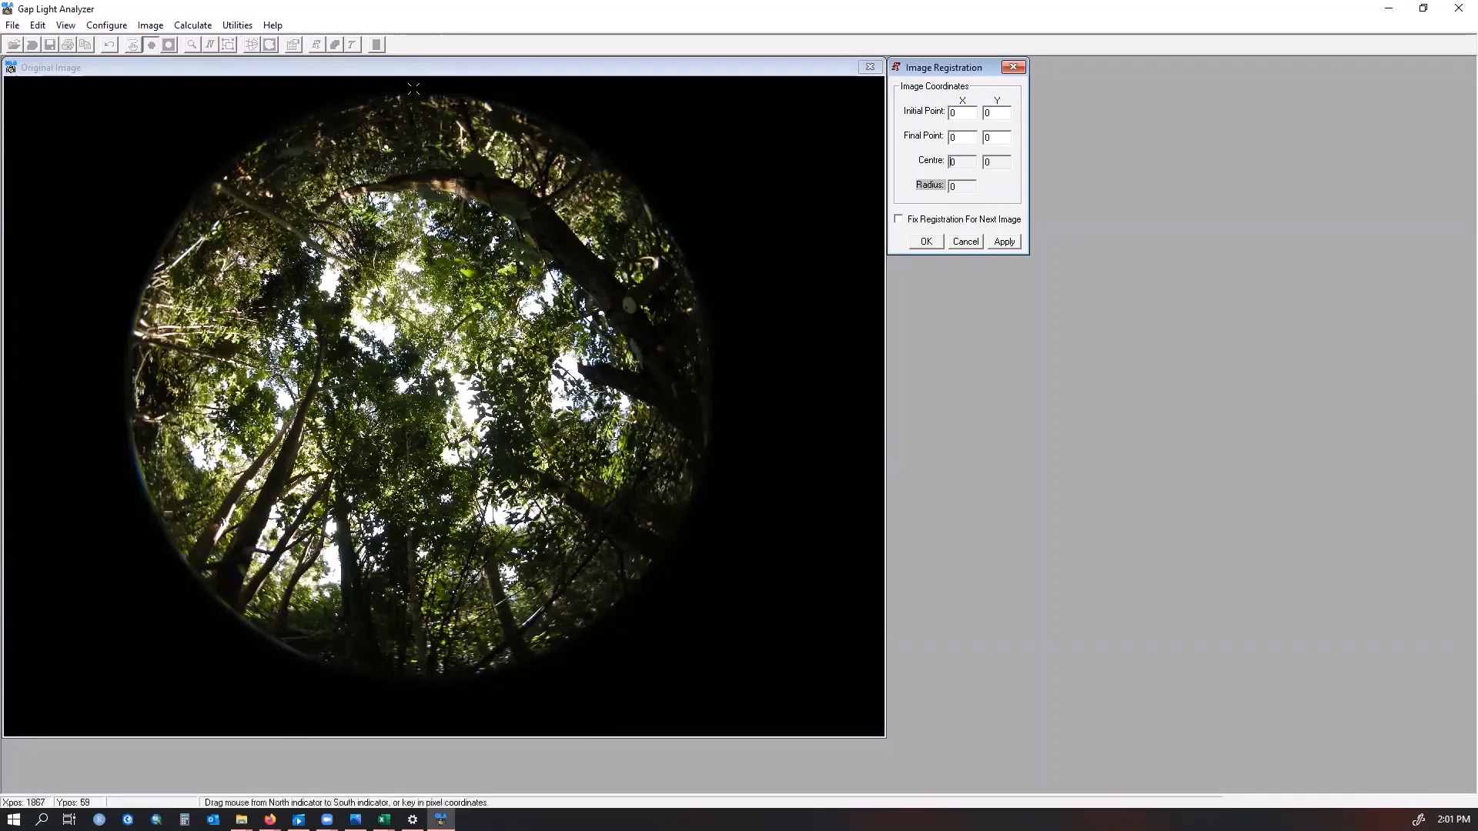
click(410, 87)
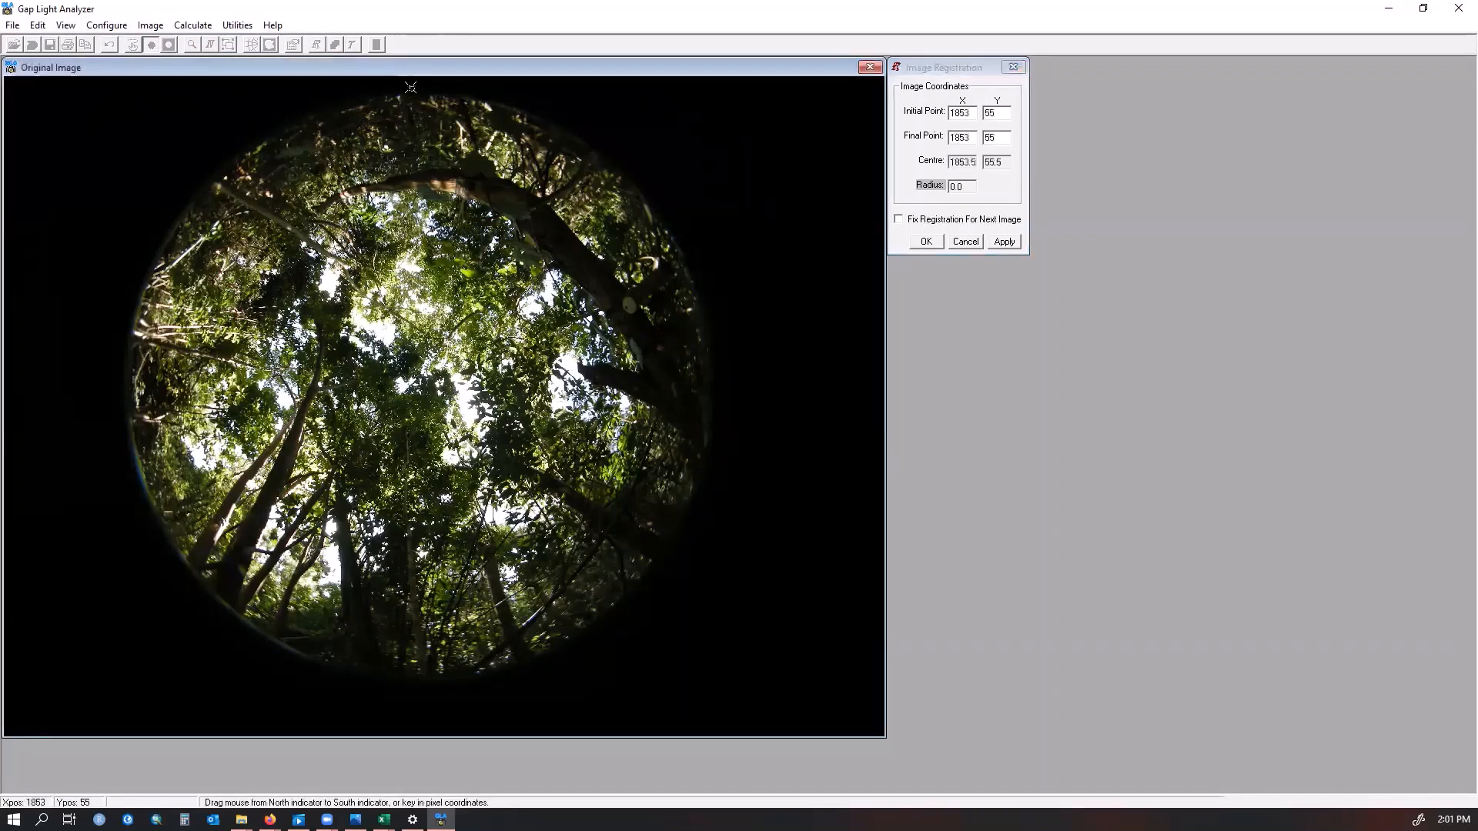
mouse_move(410, 87)
mouse_down()
mouse_move(412, 697)
mouse_move(425, 676)
mouse_up()
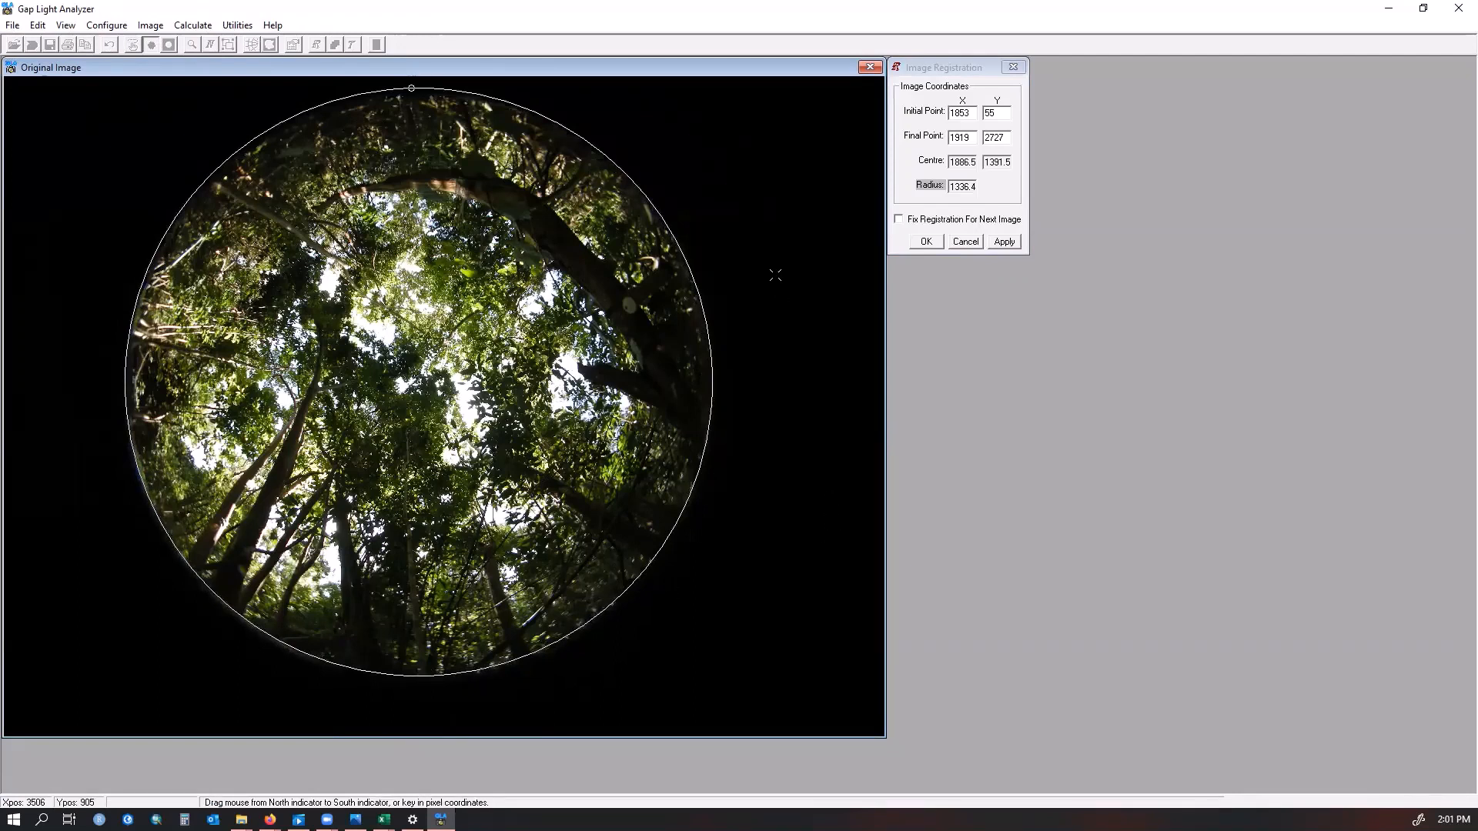
click(718, 146)
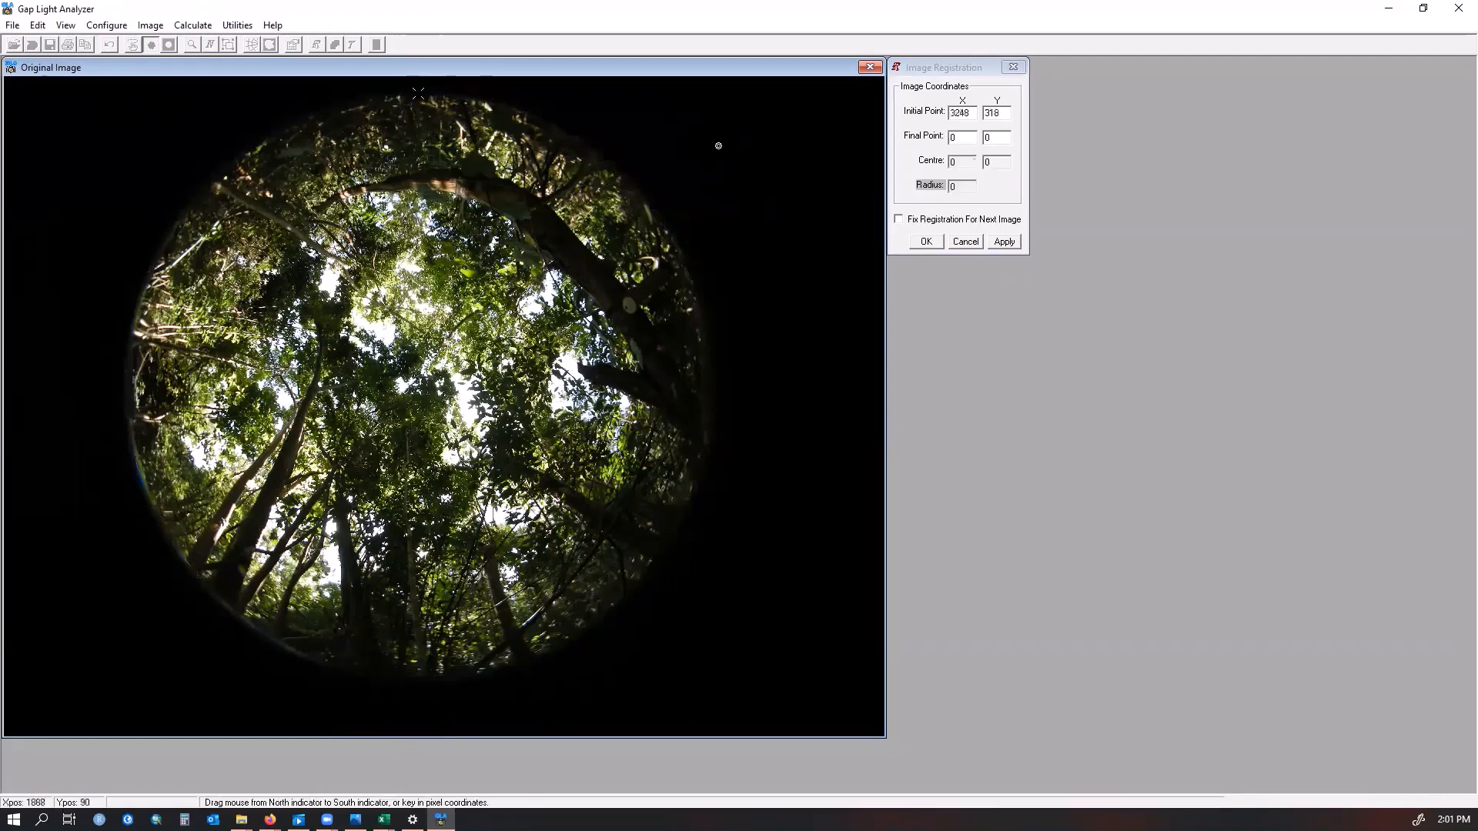
drag(410, 91, 431, 675)
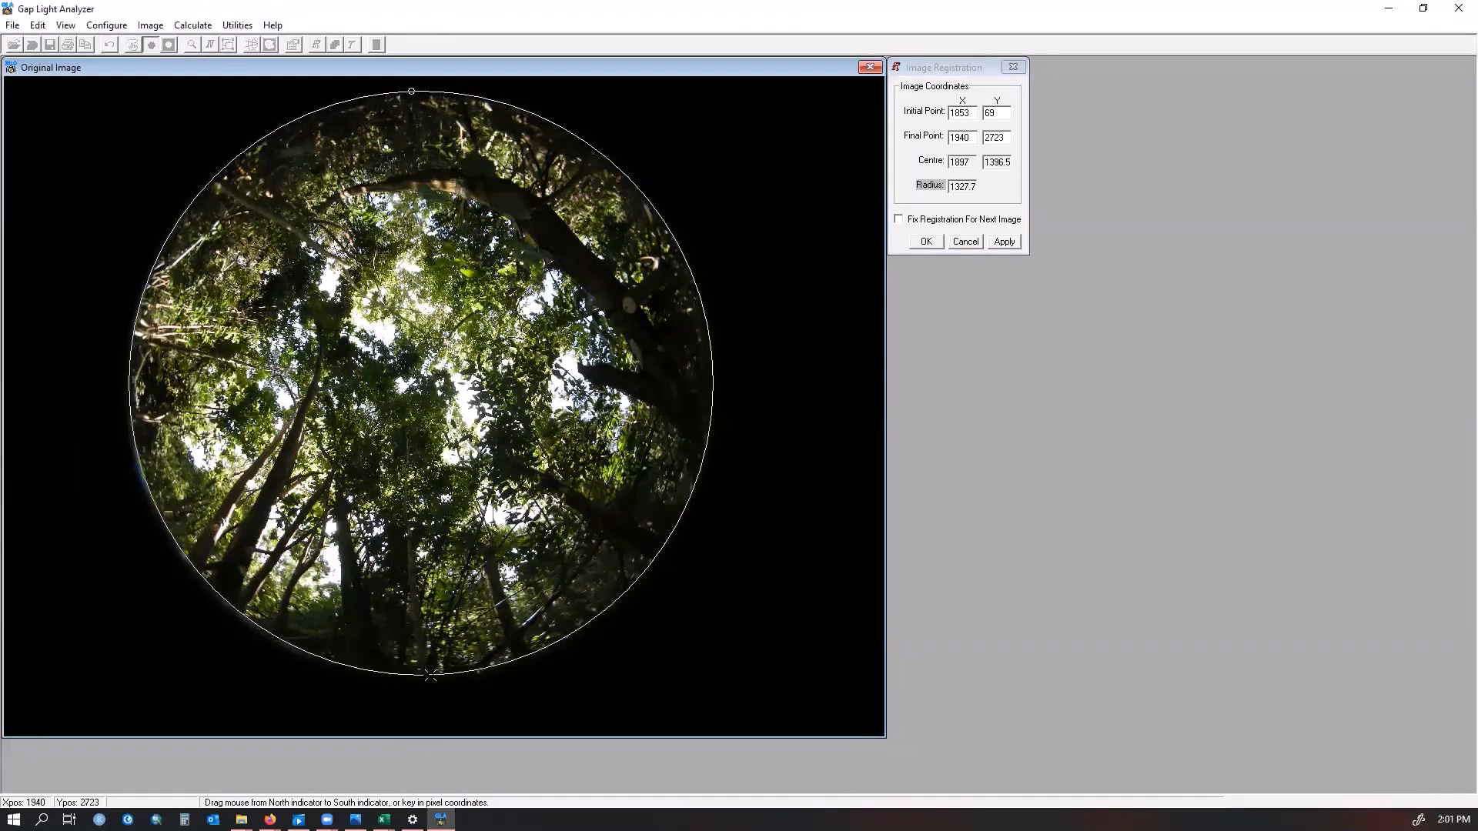
click(899, 220)
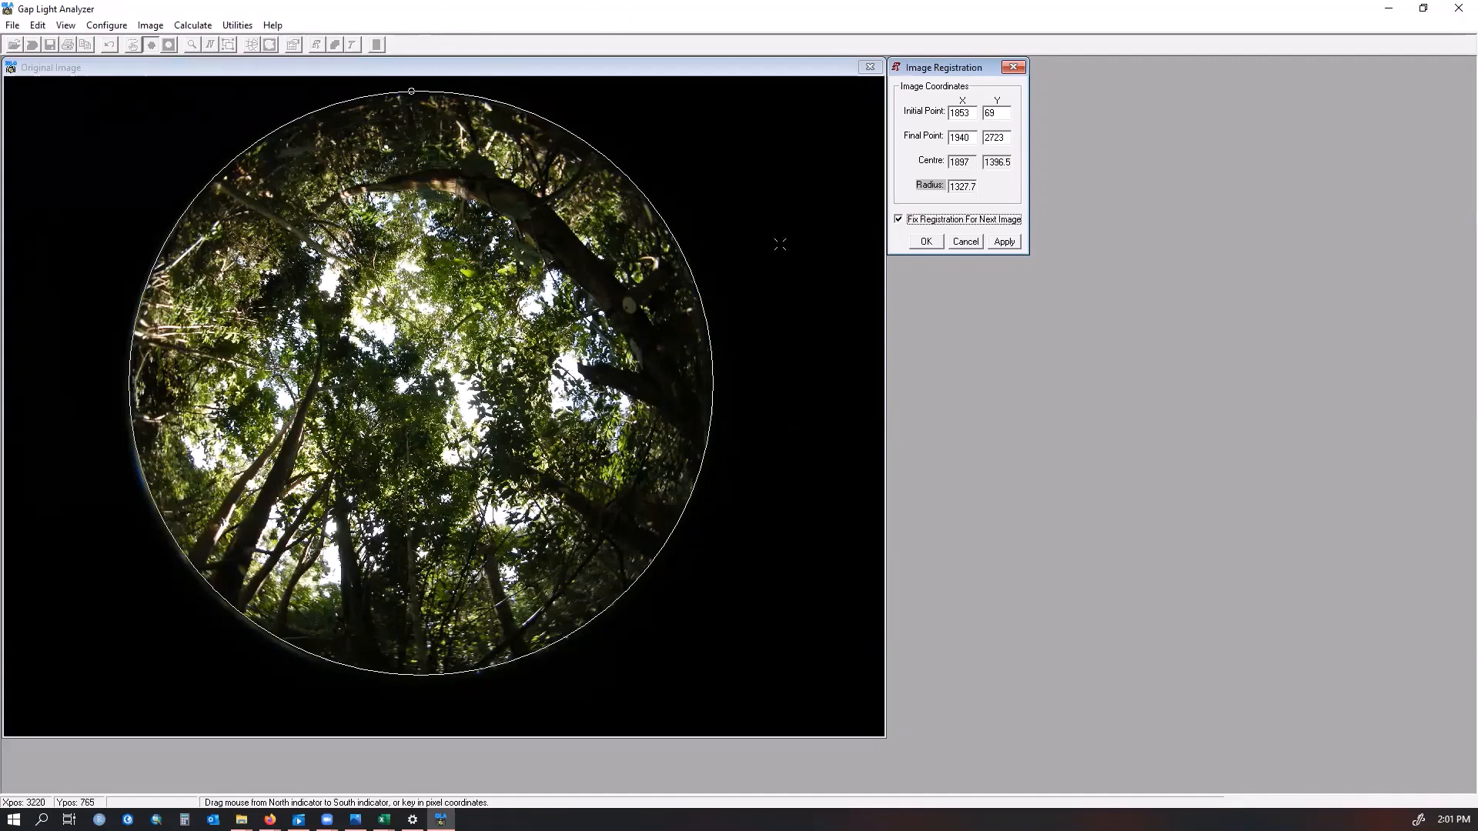
click(930, 244)
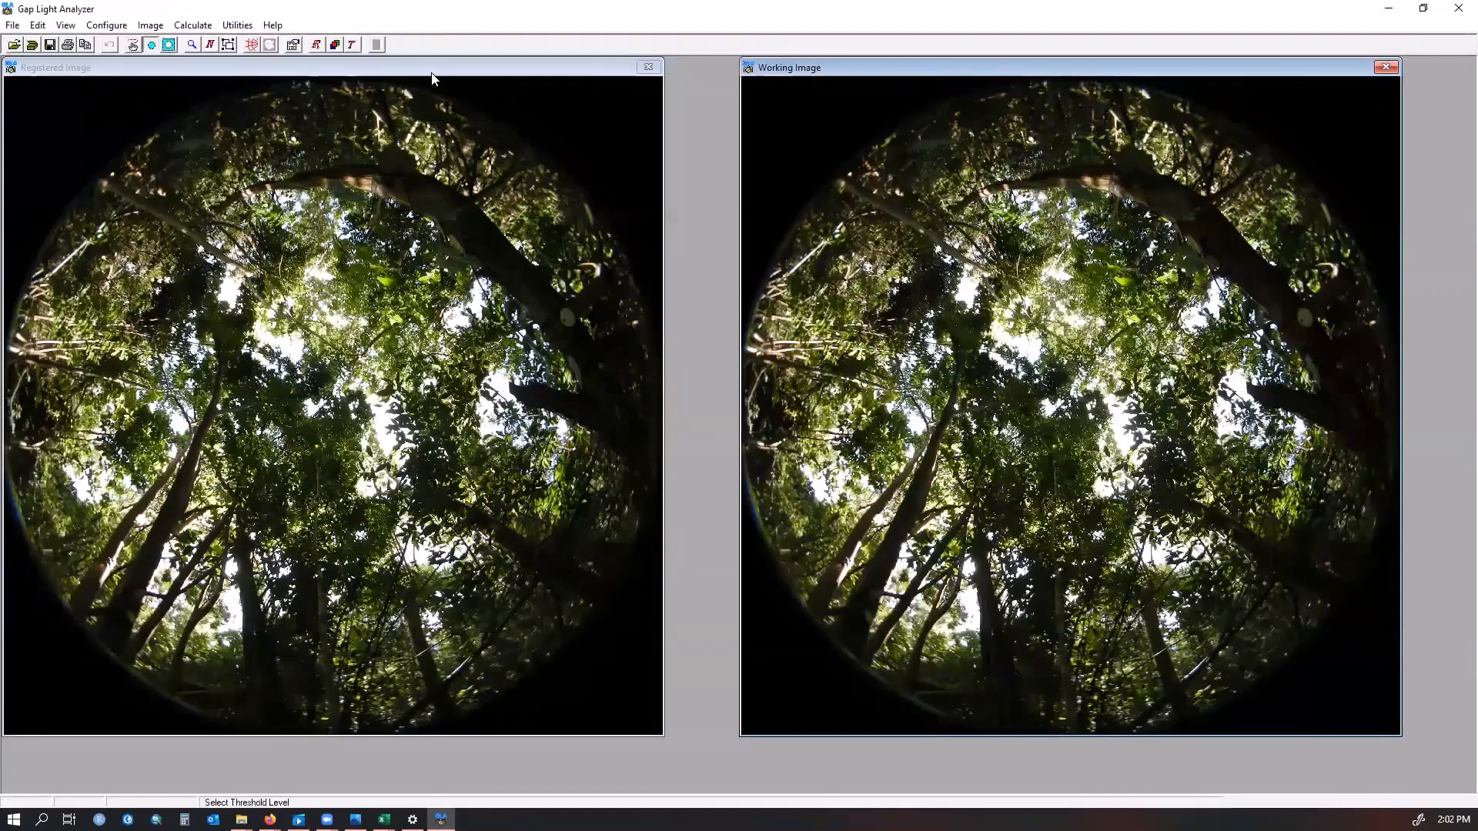
Switch the working image to the Blue colour plane
click(86, 71)
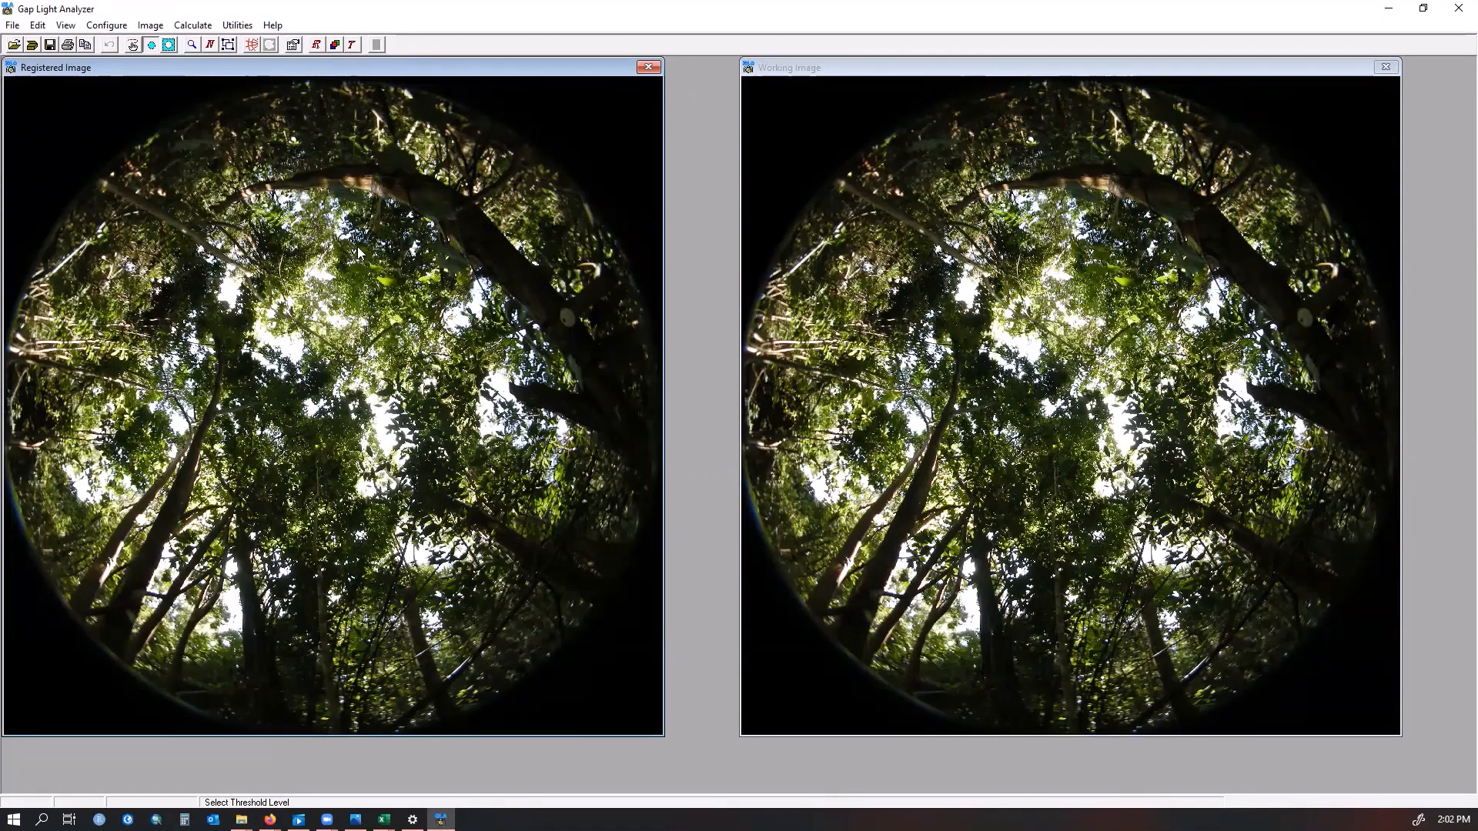
click(147, 28)
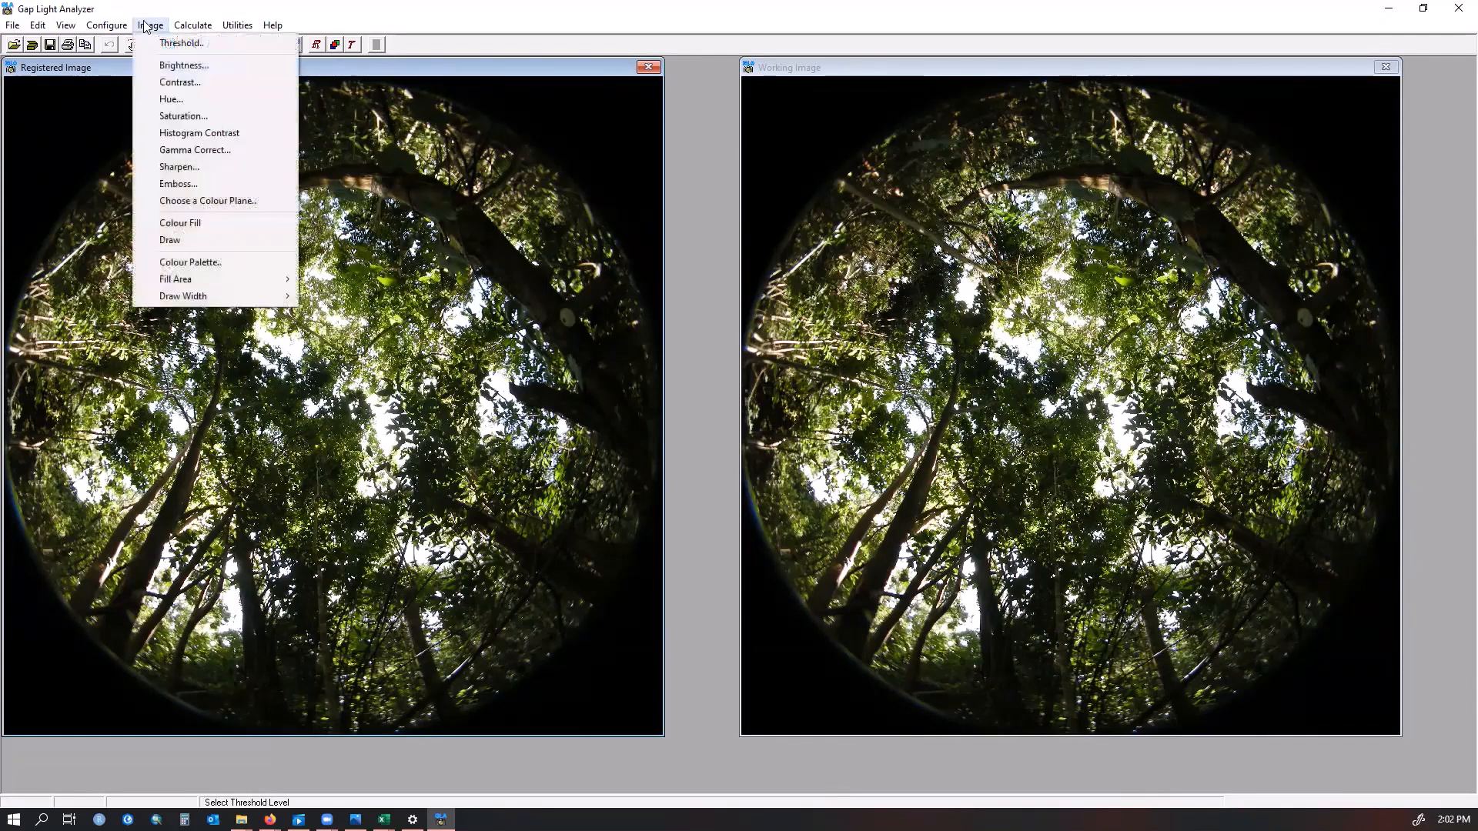
click(161, 204)
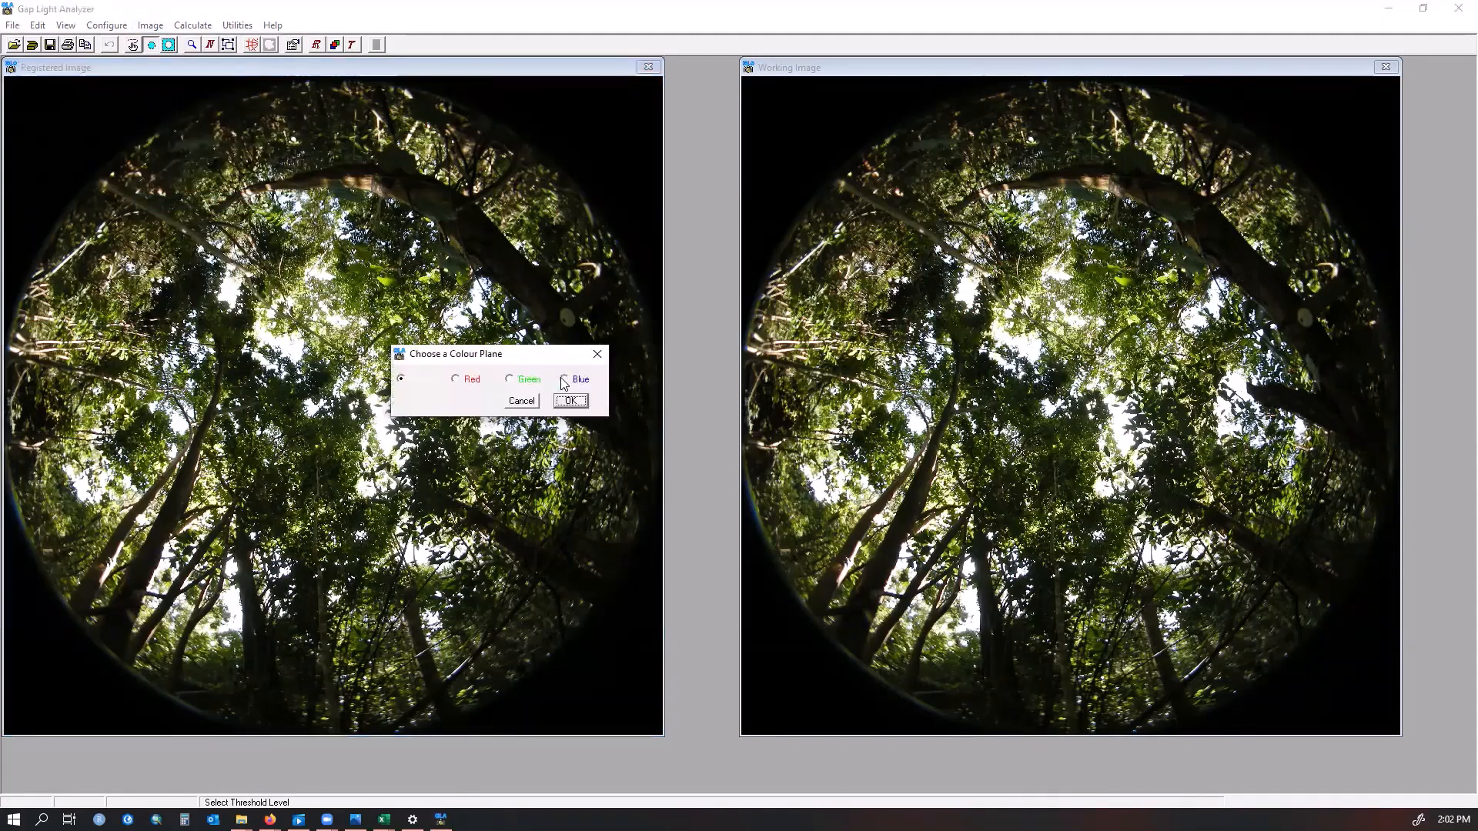
click(564, 379)
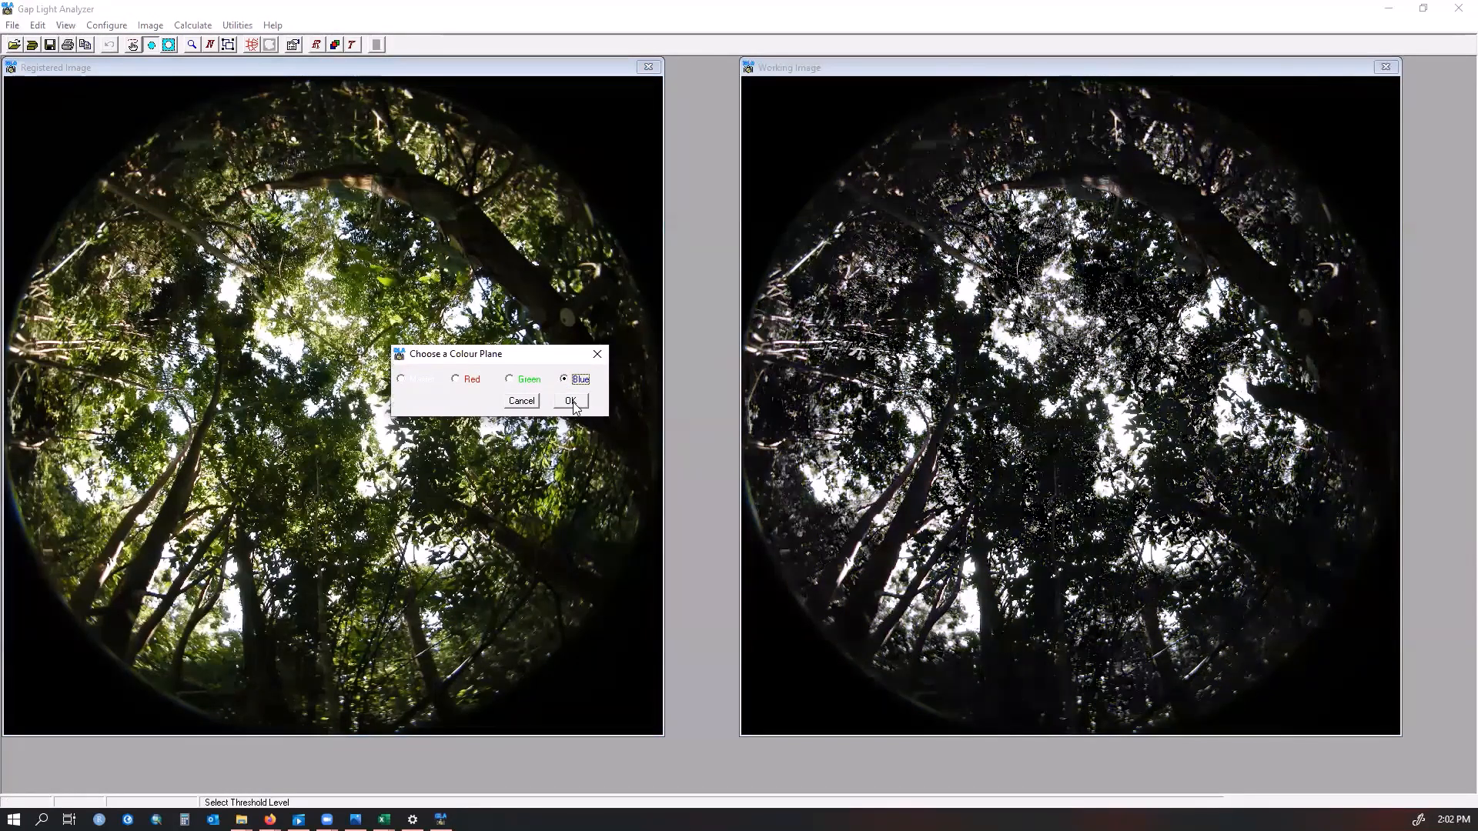
click(571, 401)
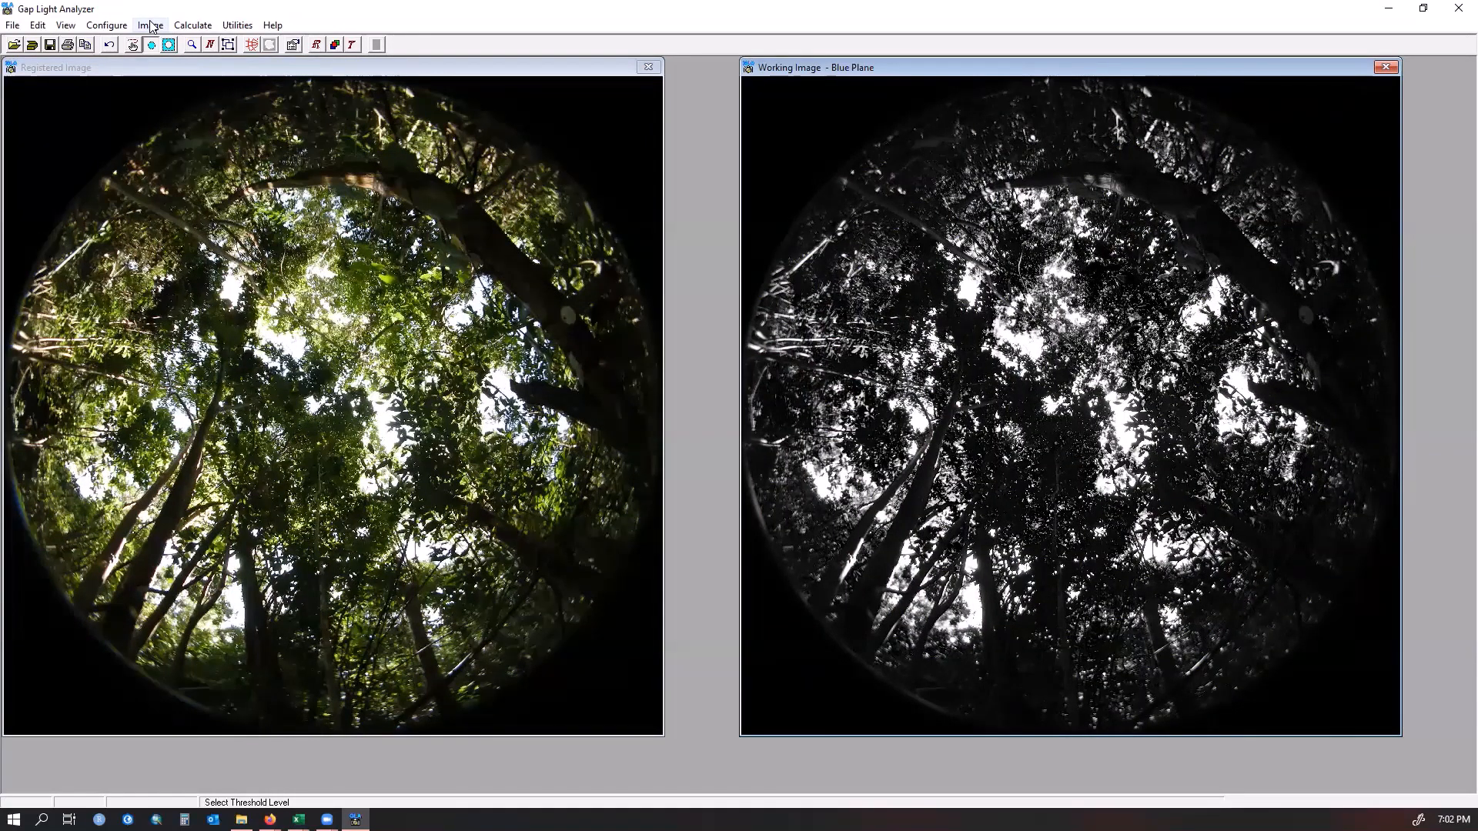
click(151, 26)
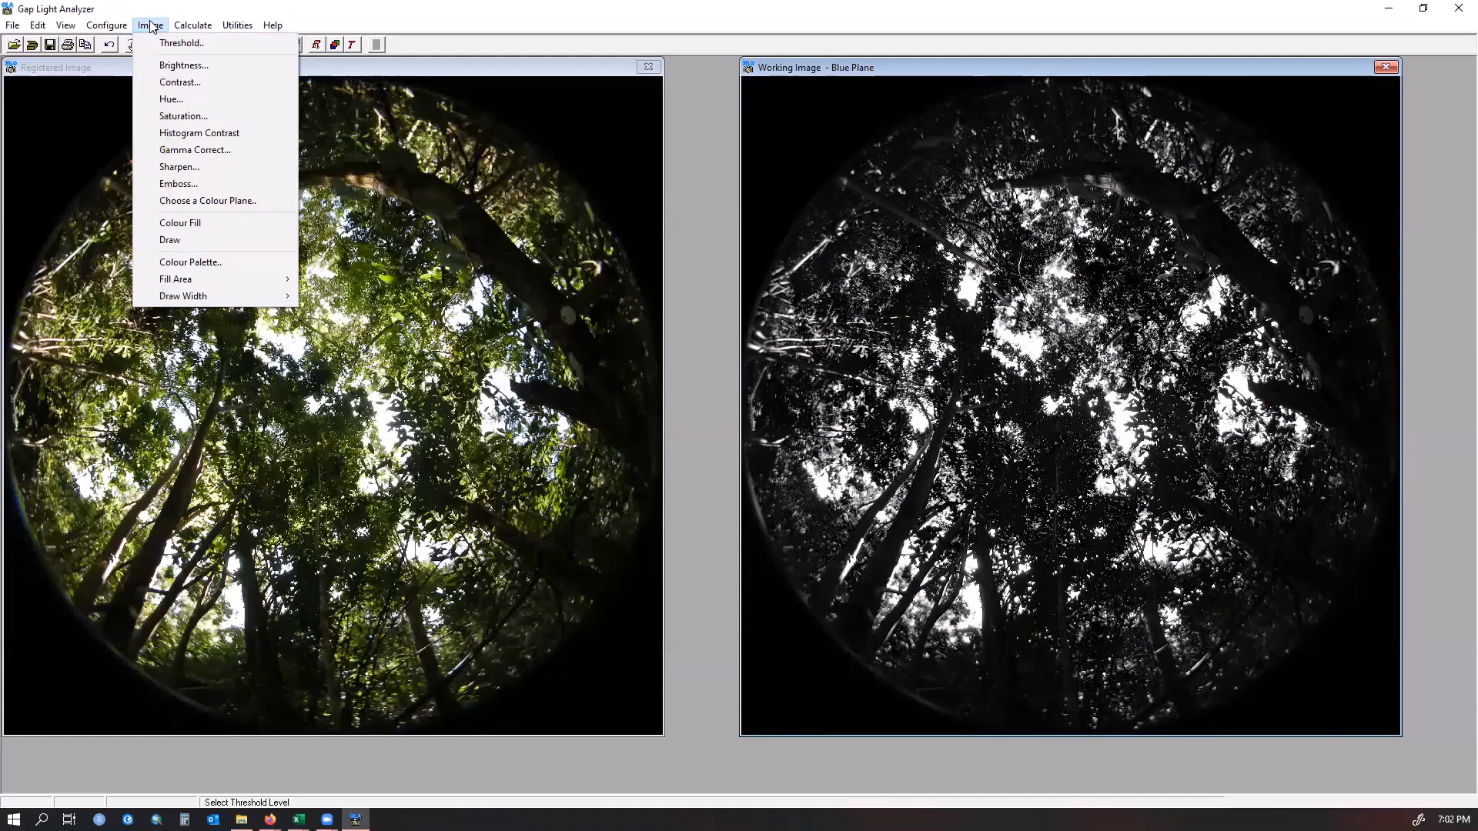
click(177, 43)
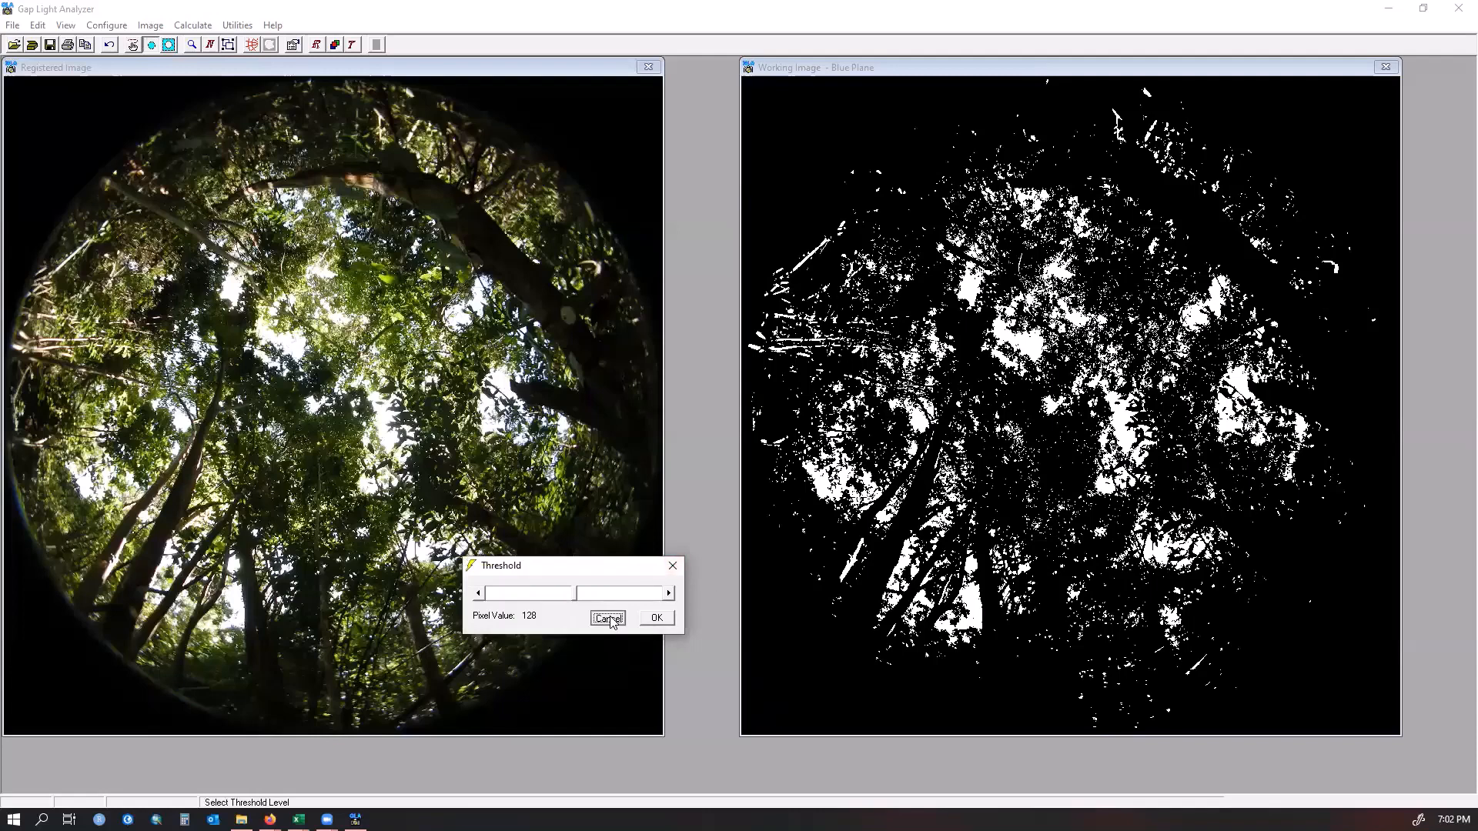
click(608, 618)
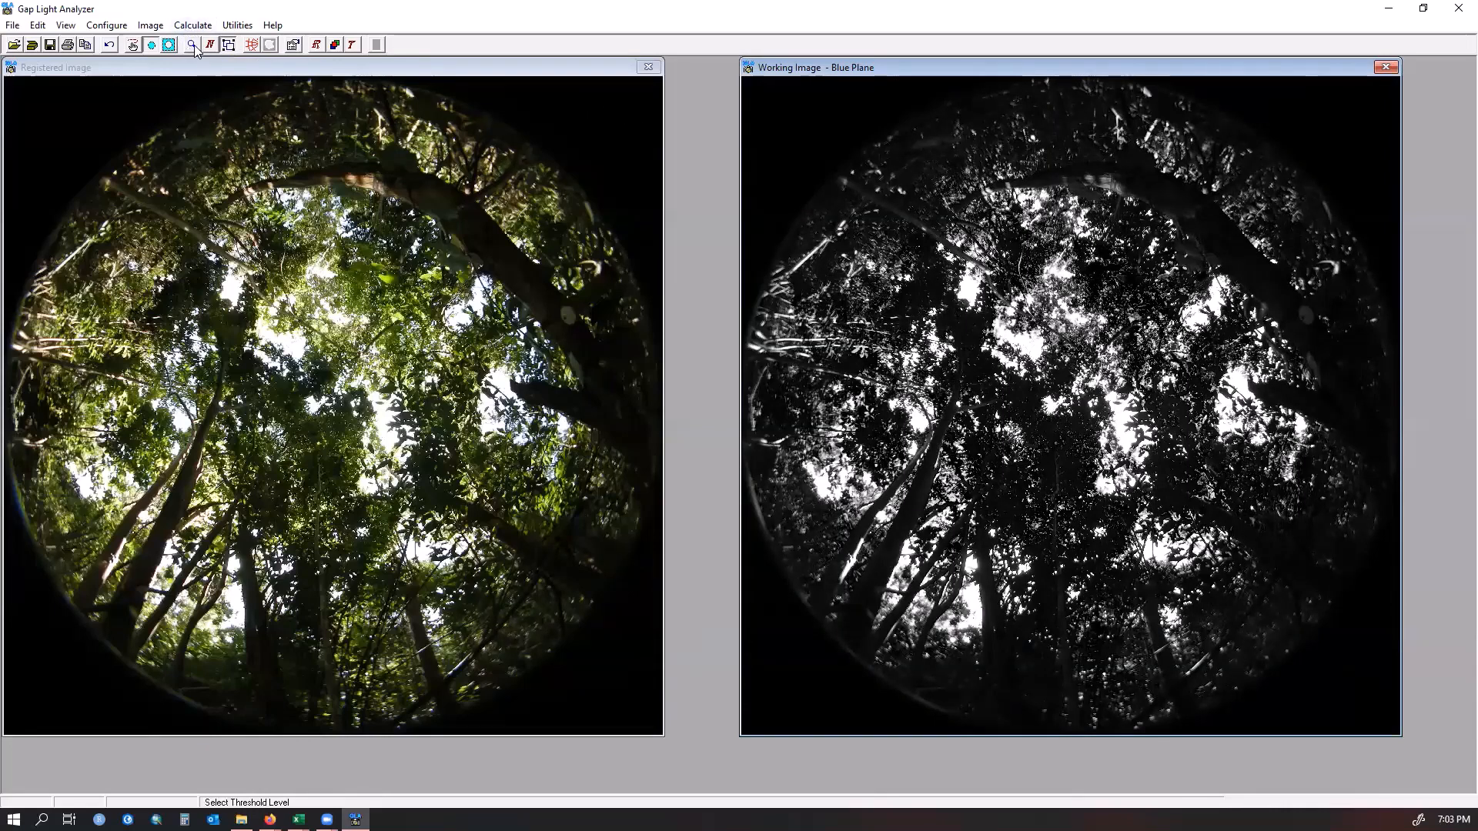
Use the Draw tool to paint black over the bright stems near the working image's left edge
click(747, 176)
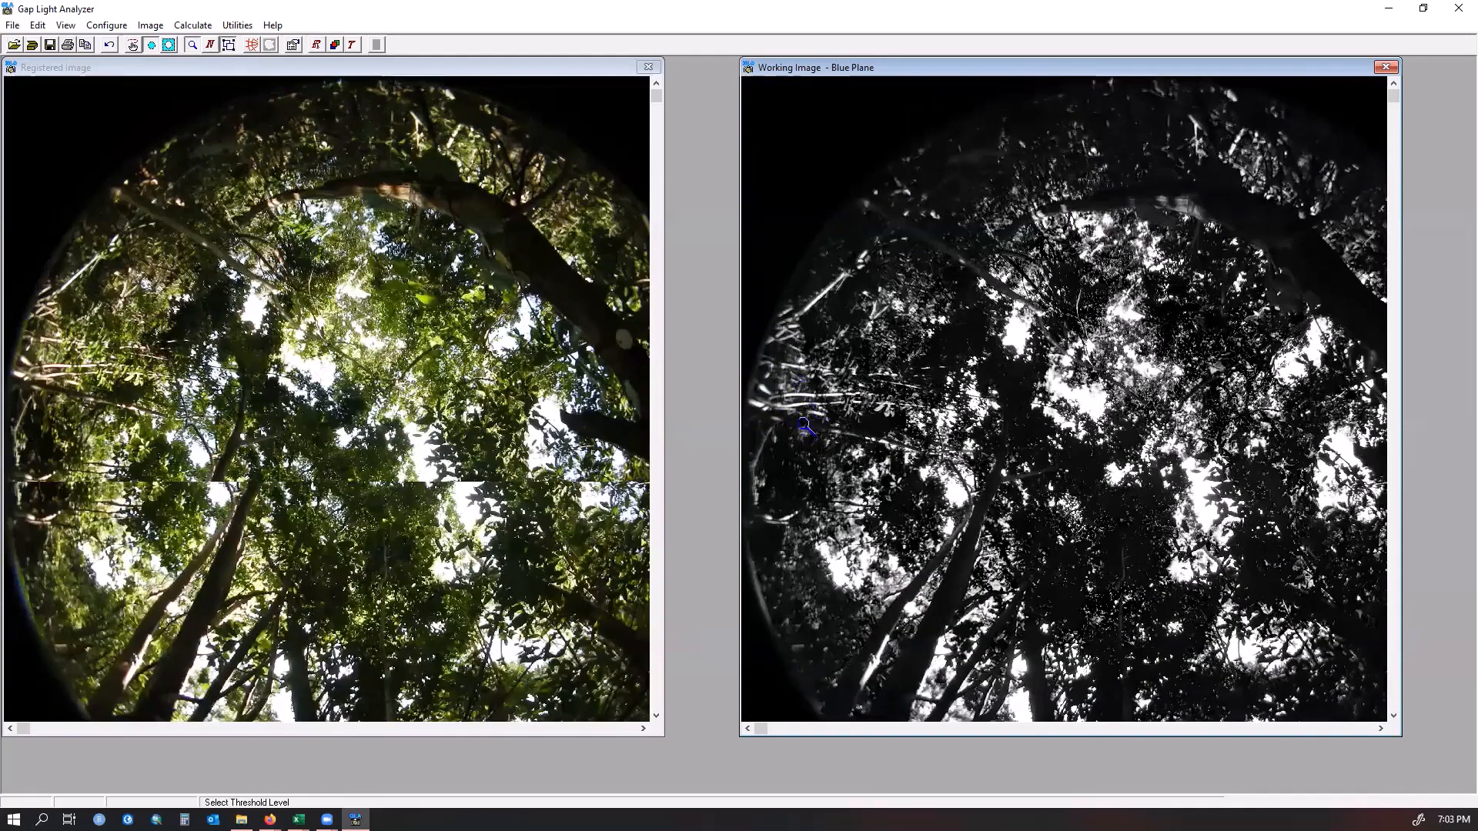
click(803, 389)
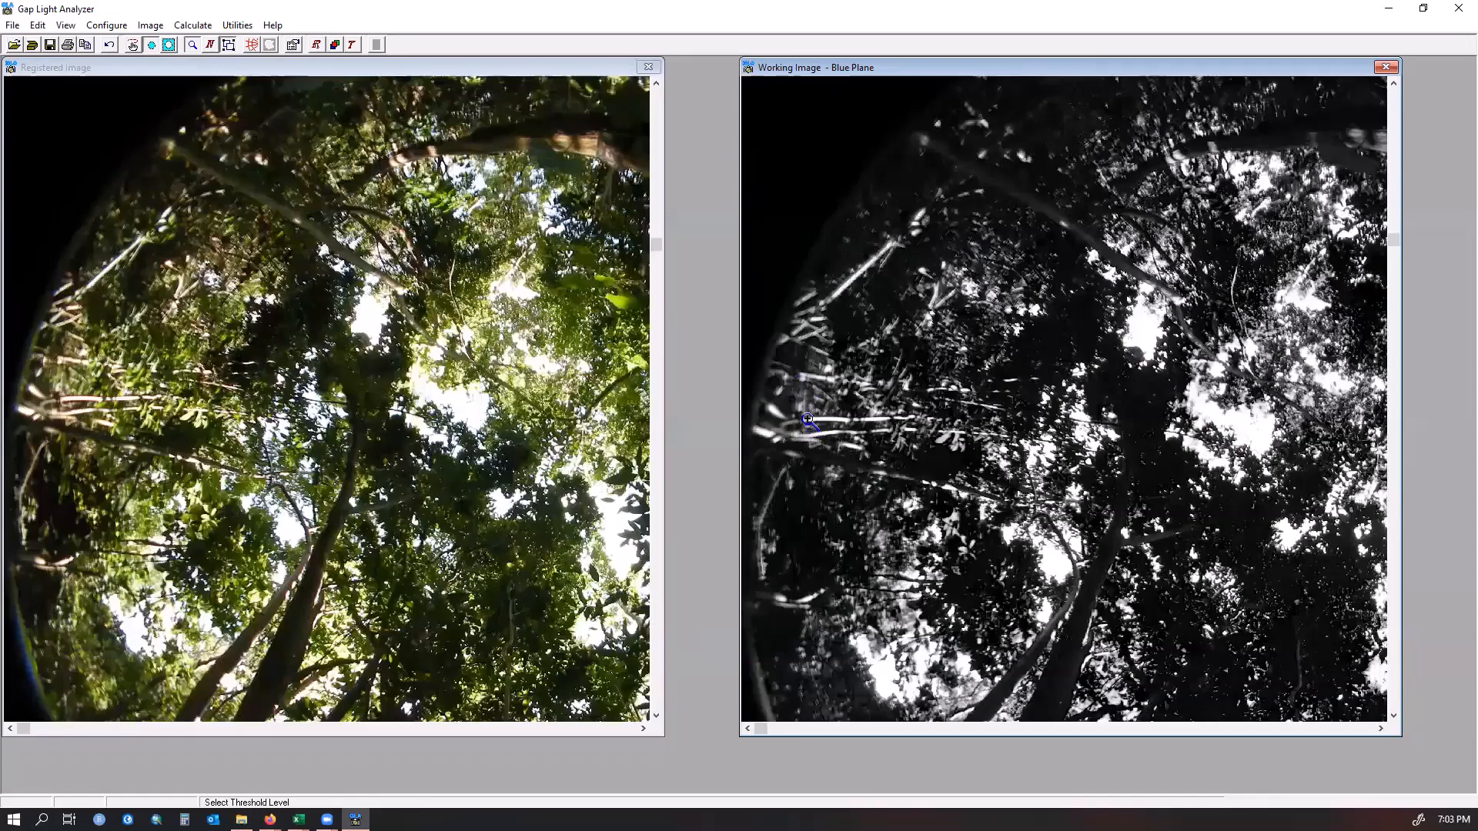
click(807, 420)
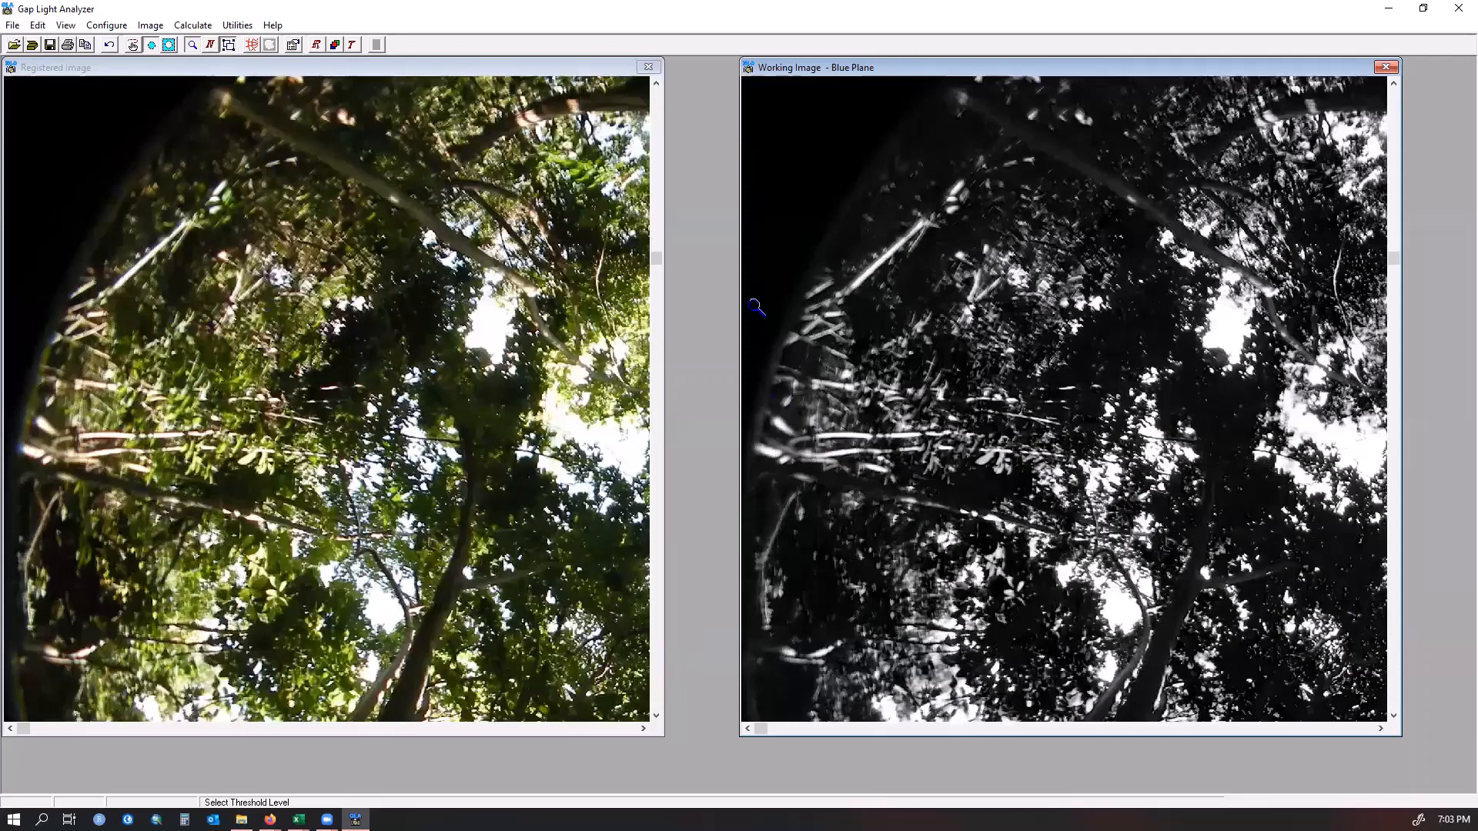
click(152, 26)
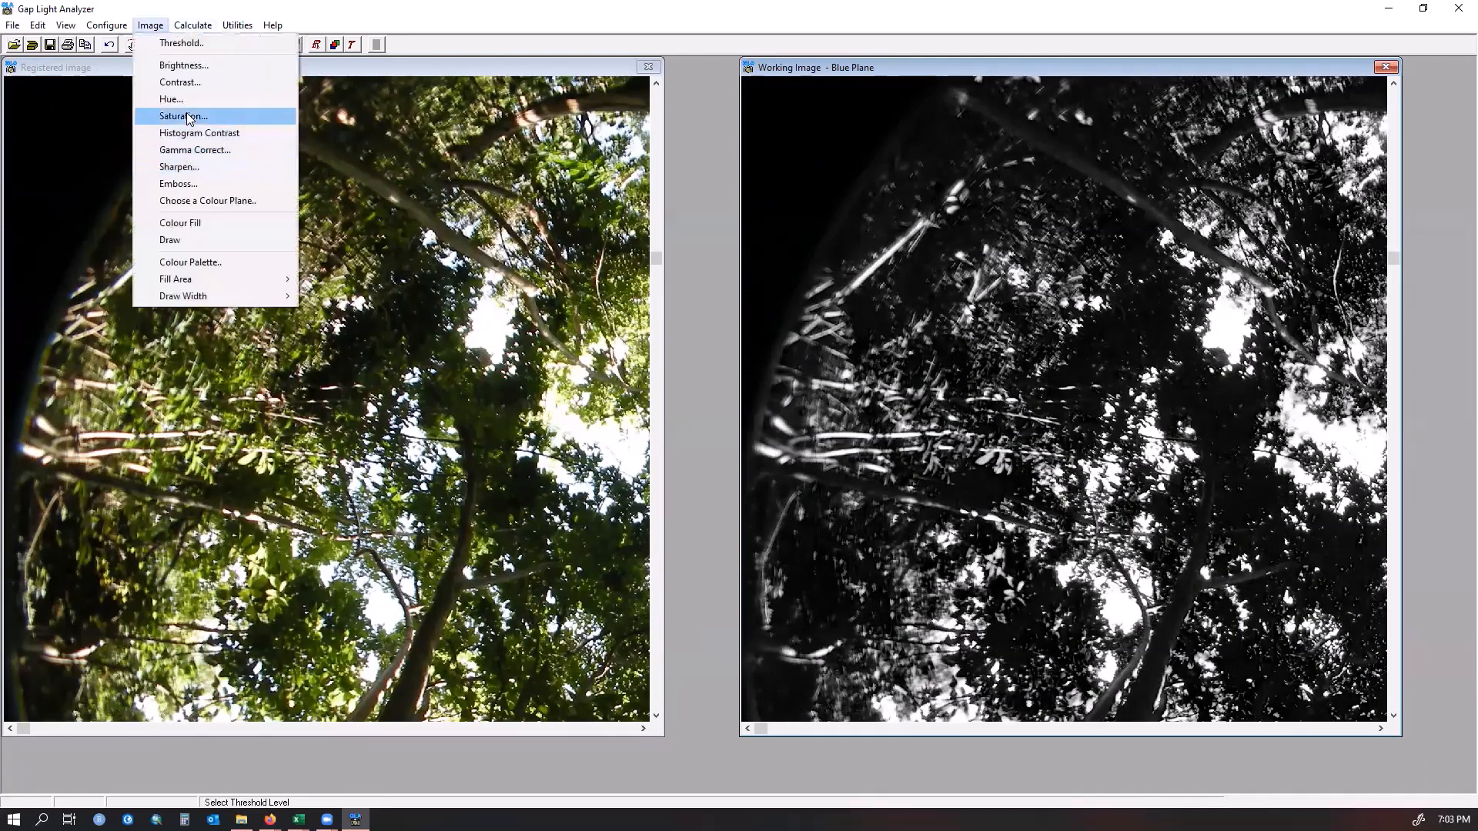
click(197, 242)
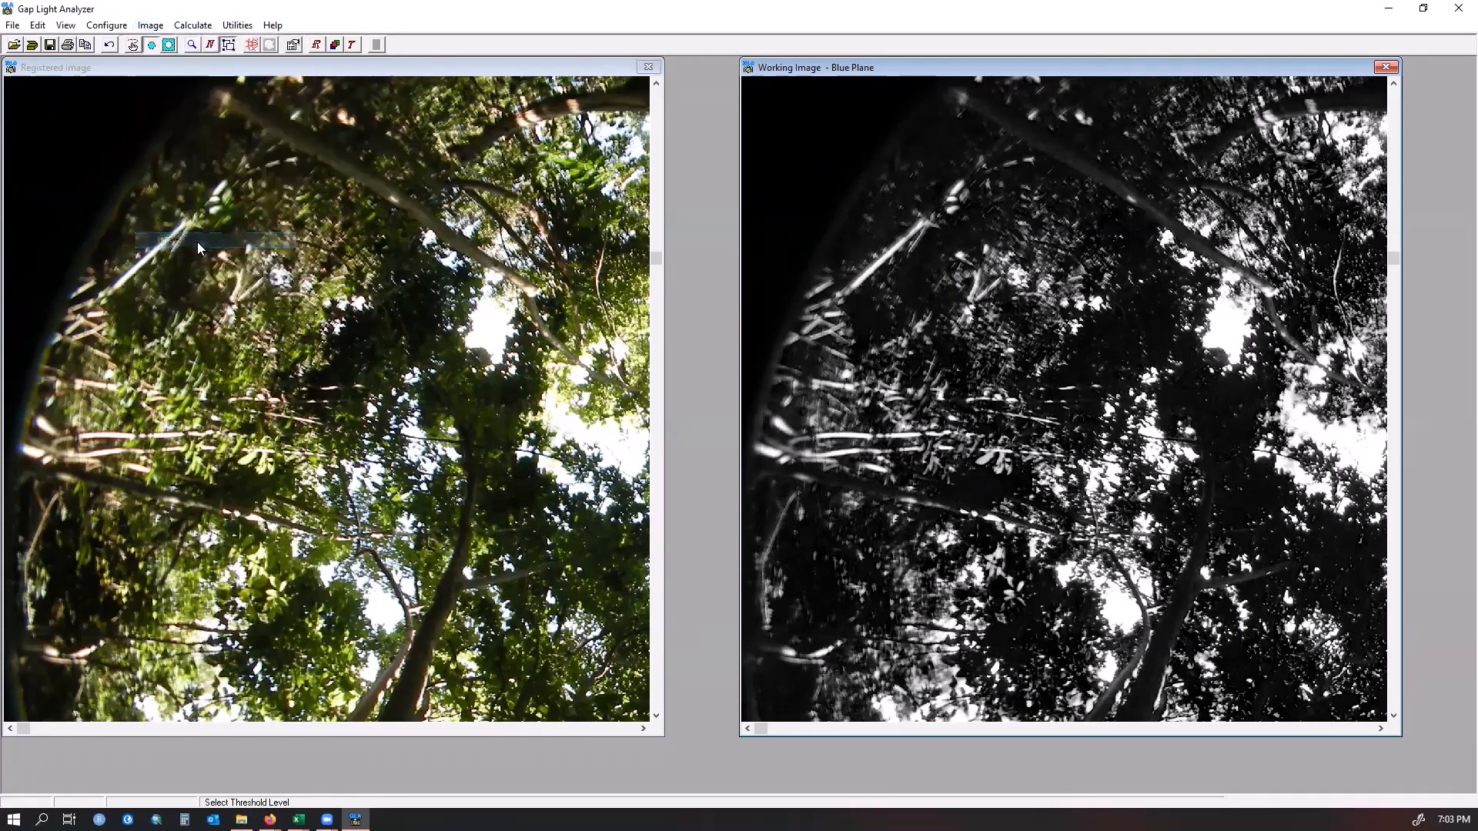
mouse_move(925, 223)
mouse_down()
mouse_move(842, 296)
mouse_move(904, 254)
mouse_move(868, 289)
mouse_move(937, 217)
mouse_move(895, 230)
mouse_move(848, 278)
mouse_move(882, 273)
mouse_move(939, 222)
mouse_move(802, 300)
mouse_up()
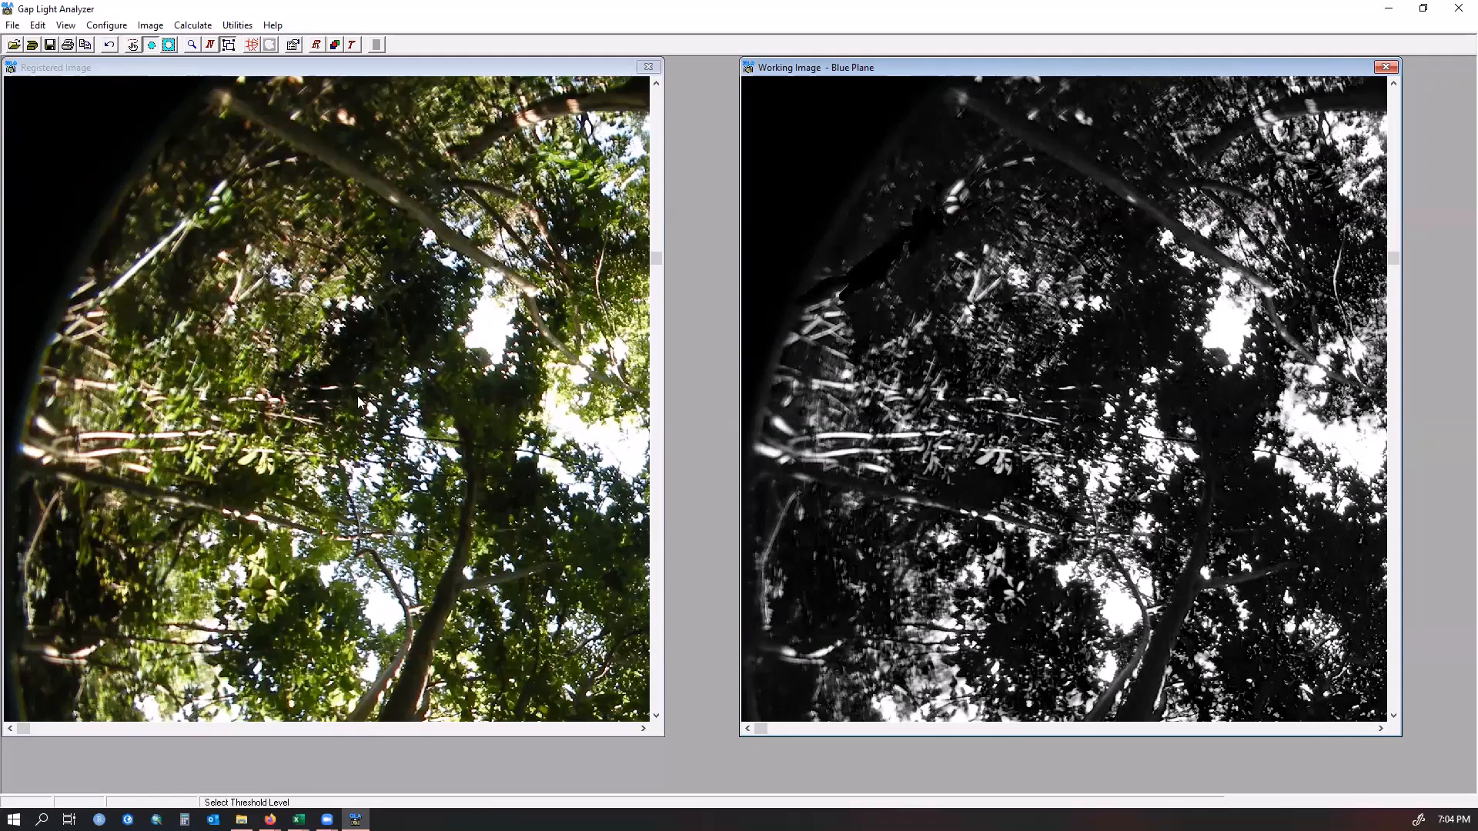
mouse_move(846, 300)
mouse_down()
mouse_move(804, 323)
mouse_move(821, 304)
mouse_up()
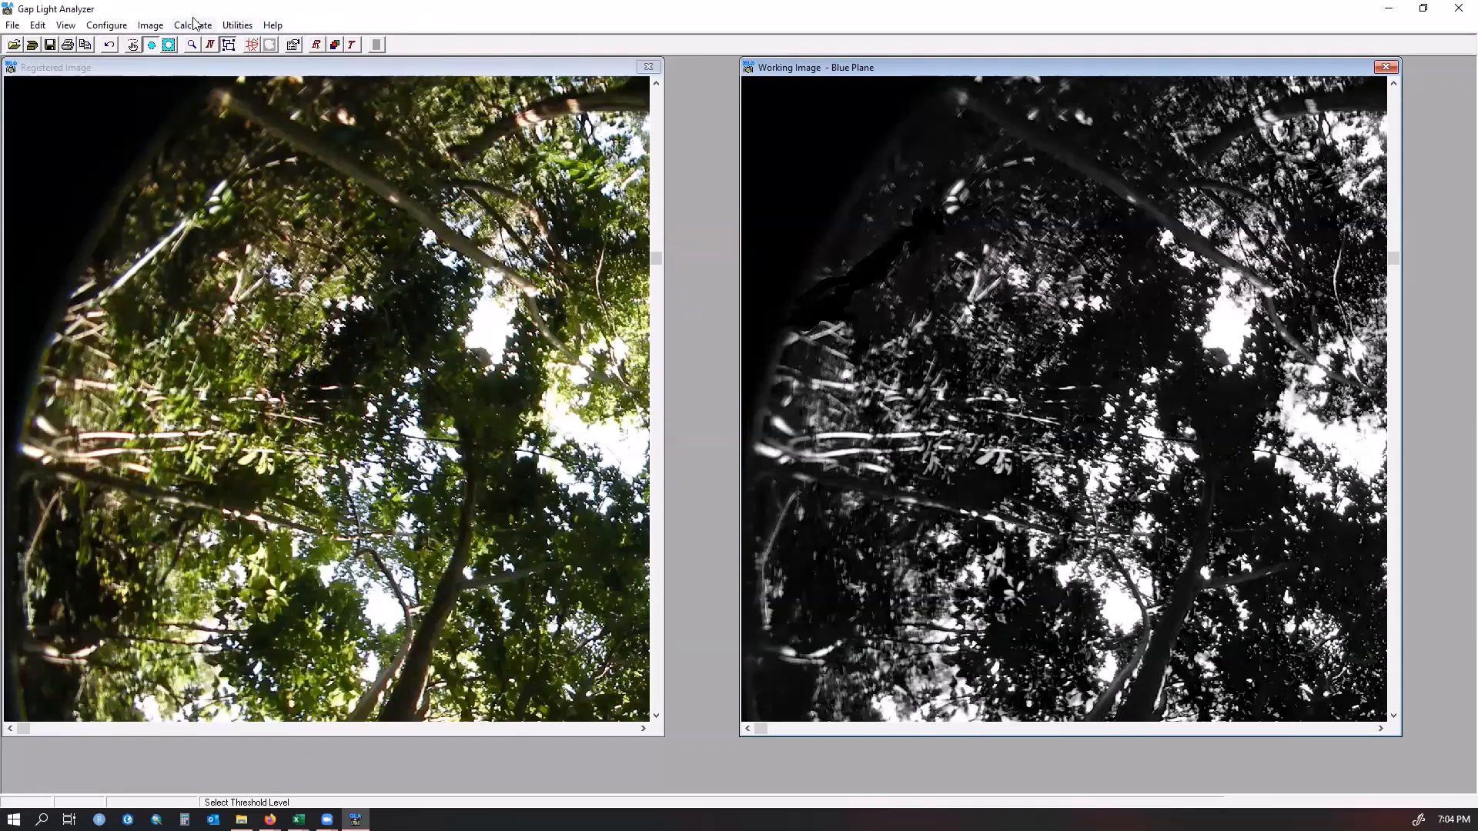
Select the bright stem area near the working image's left edge with a freehand outline and fill it black
click(135, 47)
mouse_move(1017, 477)
mouse_down()
mouse_move(865, 487)
mouse_move(760, 464)
mouse_move(760, 387)
mouse_move(808, 307)
mouse_move(862, 322)
mouse_move(936, 309)
mouse_move(957, 379)
mouse_move(1019, 442)
mouse_up()
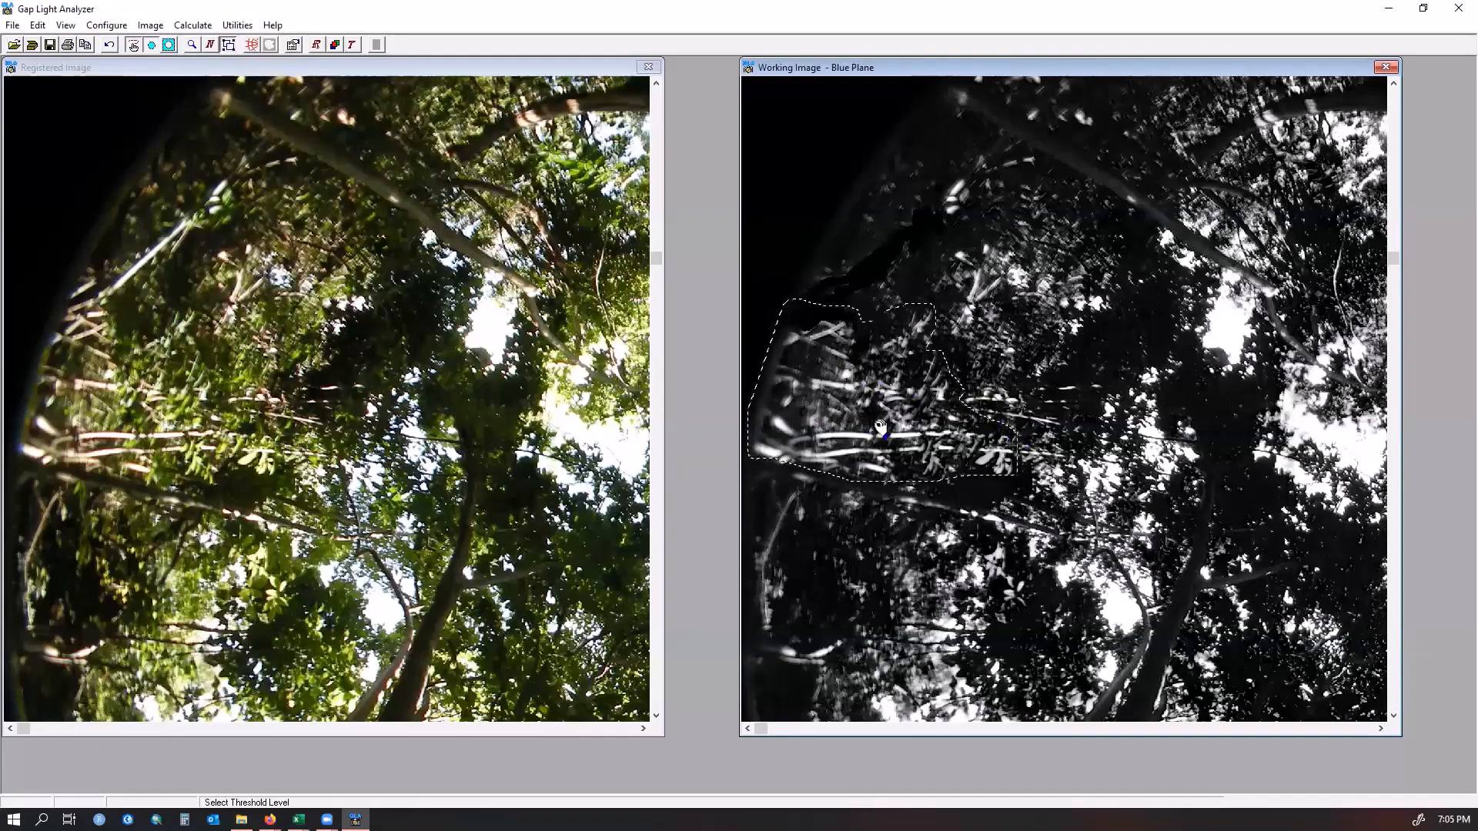
click(150, 25)
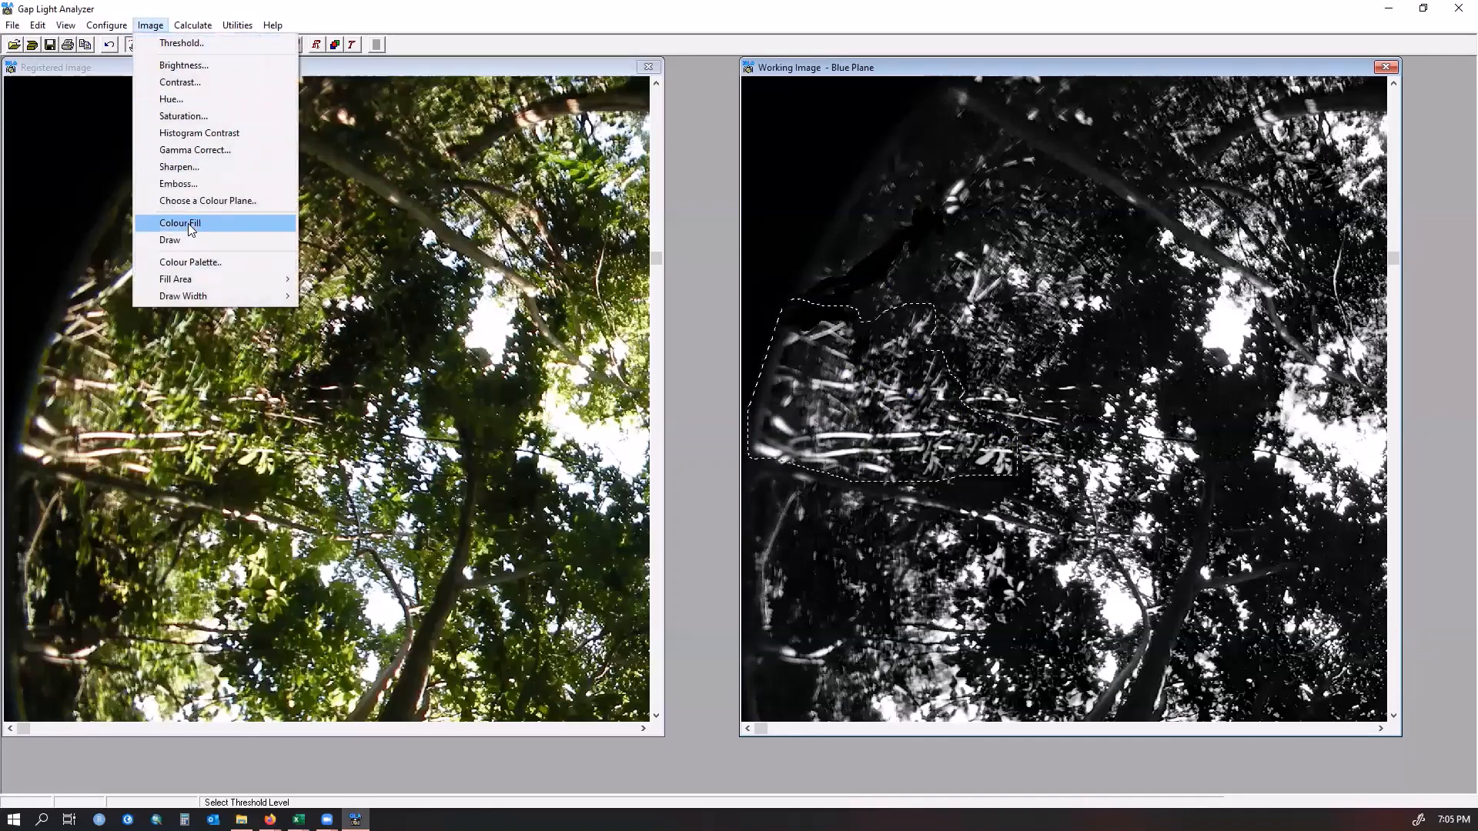
click(877, 406)
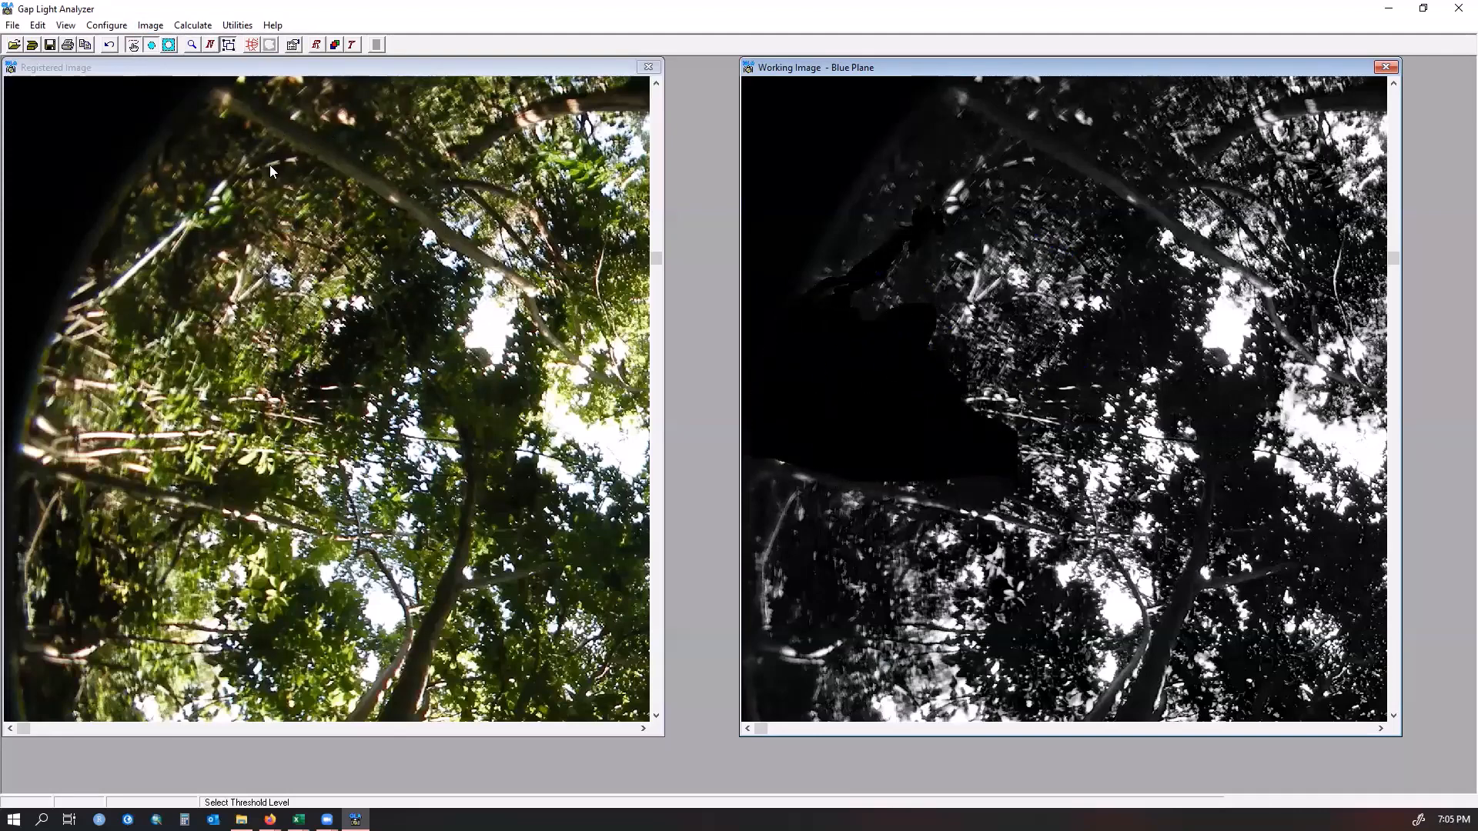
click(106, 45)
click(106, 45)
Paint black over the remaining bright stems along the working image's lower left edge with the Draw tool
click(153, 25)
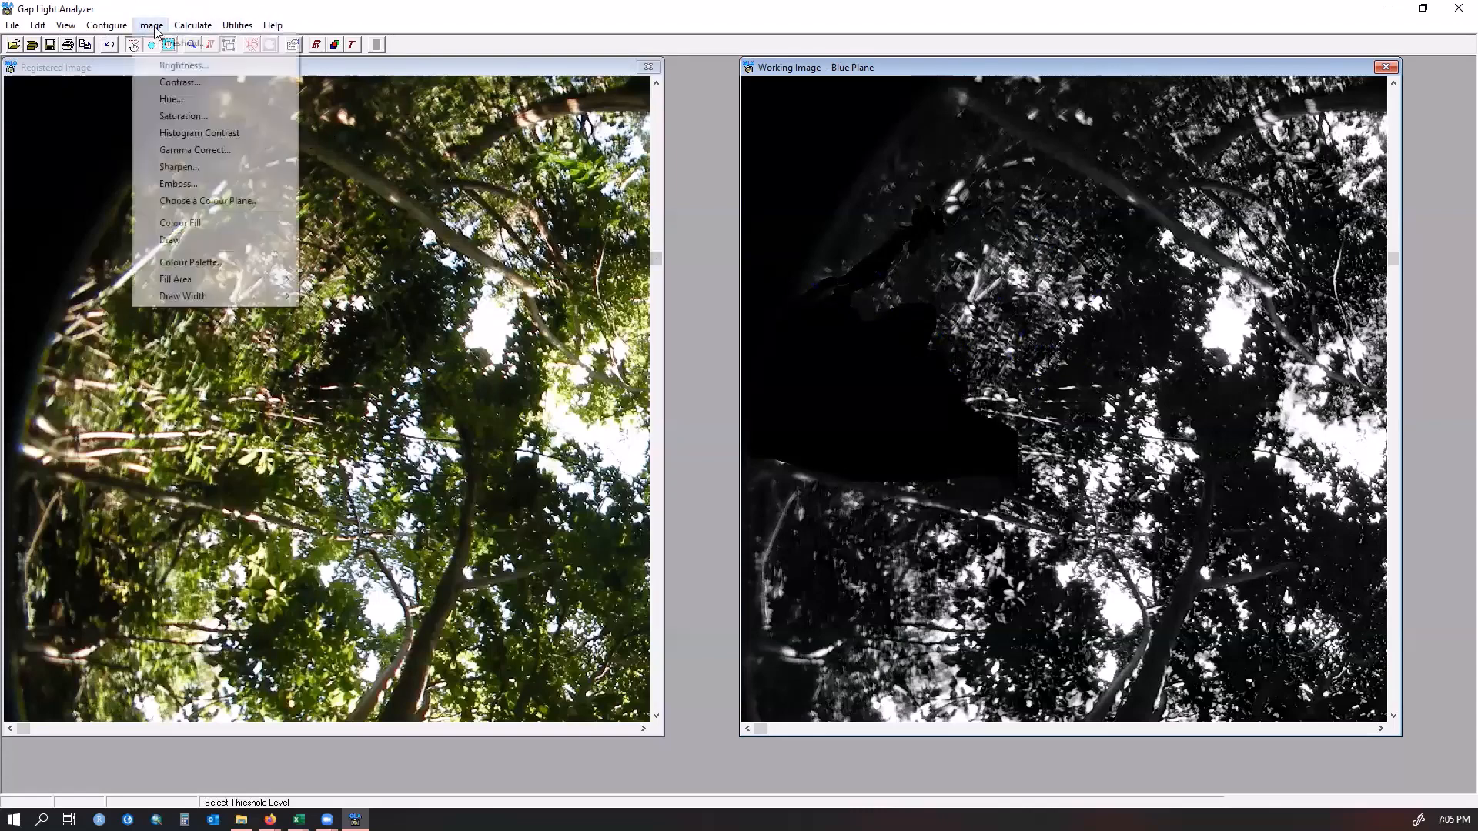
click(170, 240)
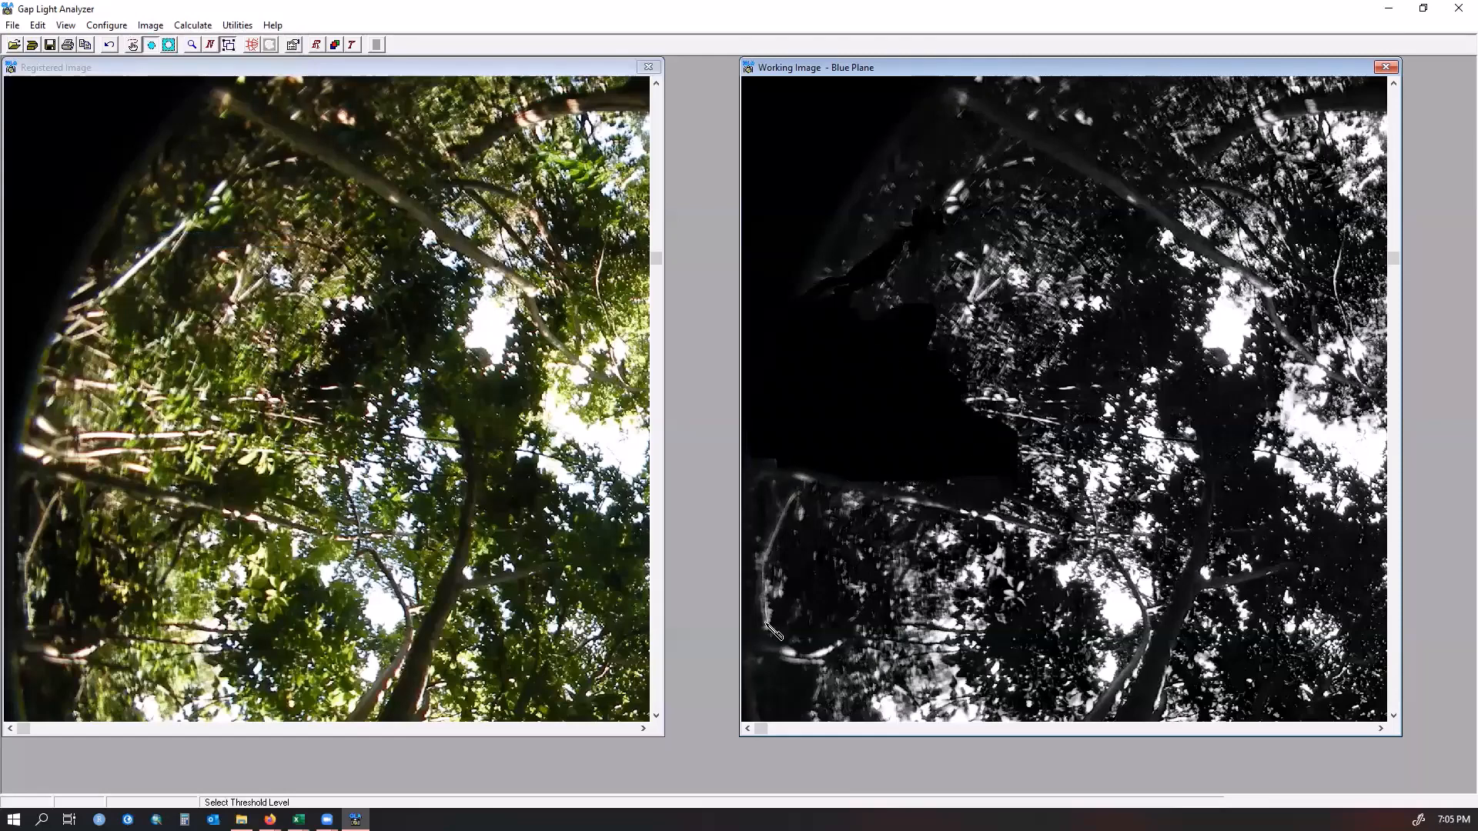
mouse_move(765, 622)
mouse_down()
mouse_move(779, 504)
mouse_move(797, 486)
mouse_move(775, 514)
mouse_move(766, 621)
mouse_move(762, 553)
mouse_up()
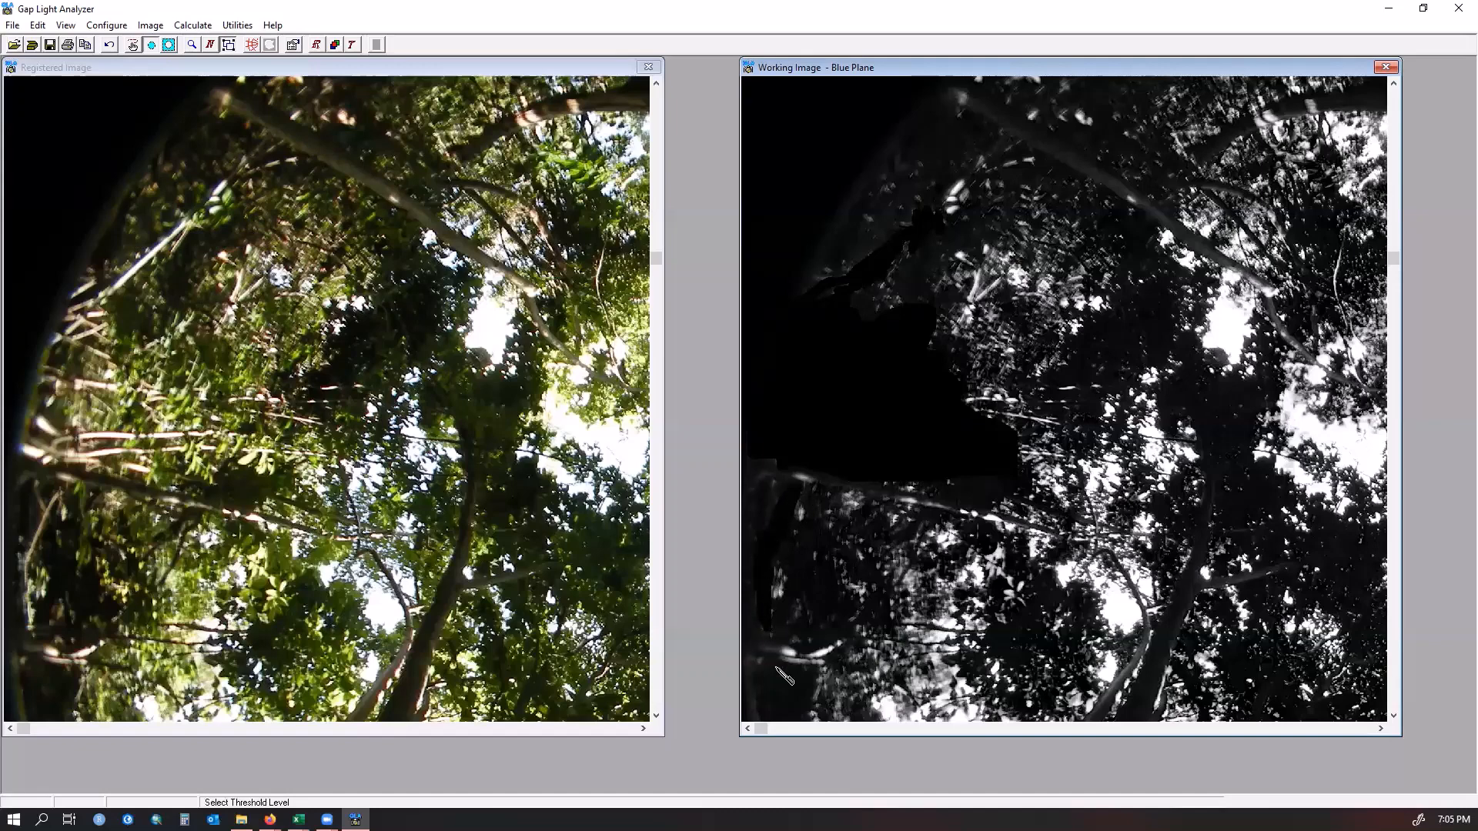
mouse_move(773, 651)
mouse_down()
mouse_move(847, 648)
mouse_move(769, 654)
mouse_move(827, 670)
mouse_move(800, 663)
mouse_up()
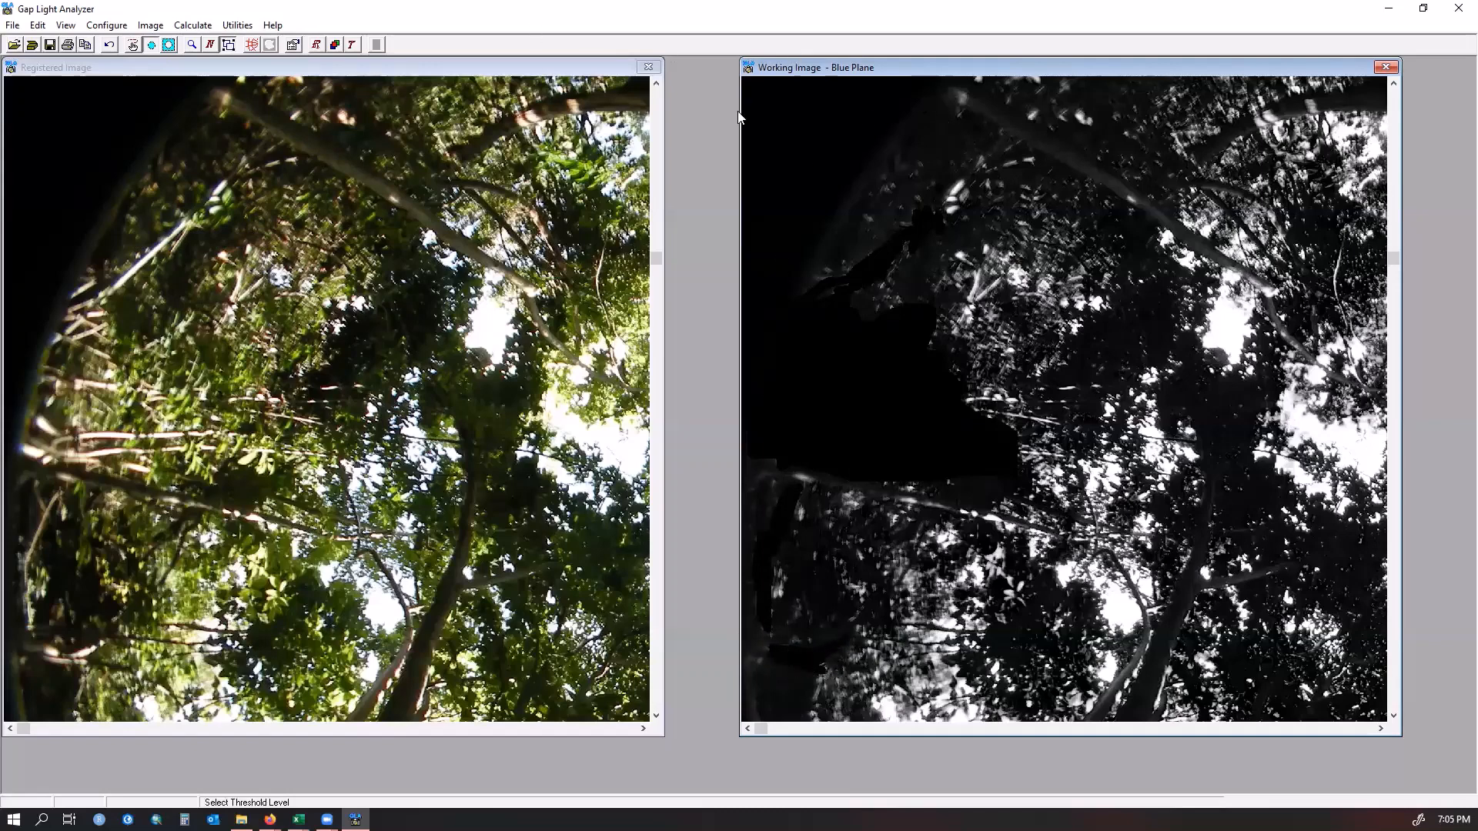
Zoom into the working image twice to examine the canopy's bright areas more closely
click(190, 46)
click(1256, 300)
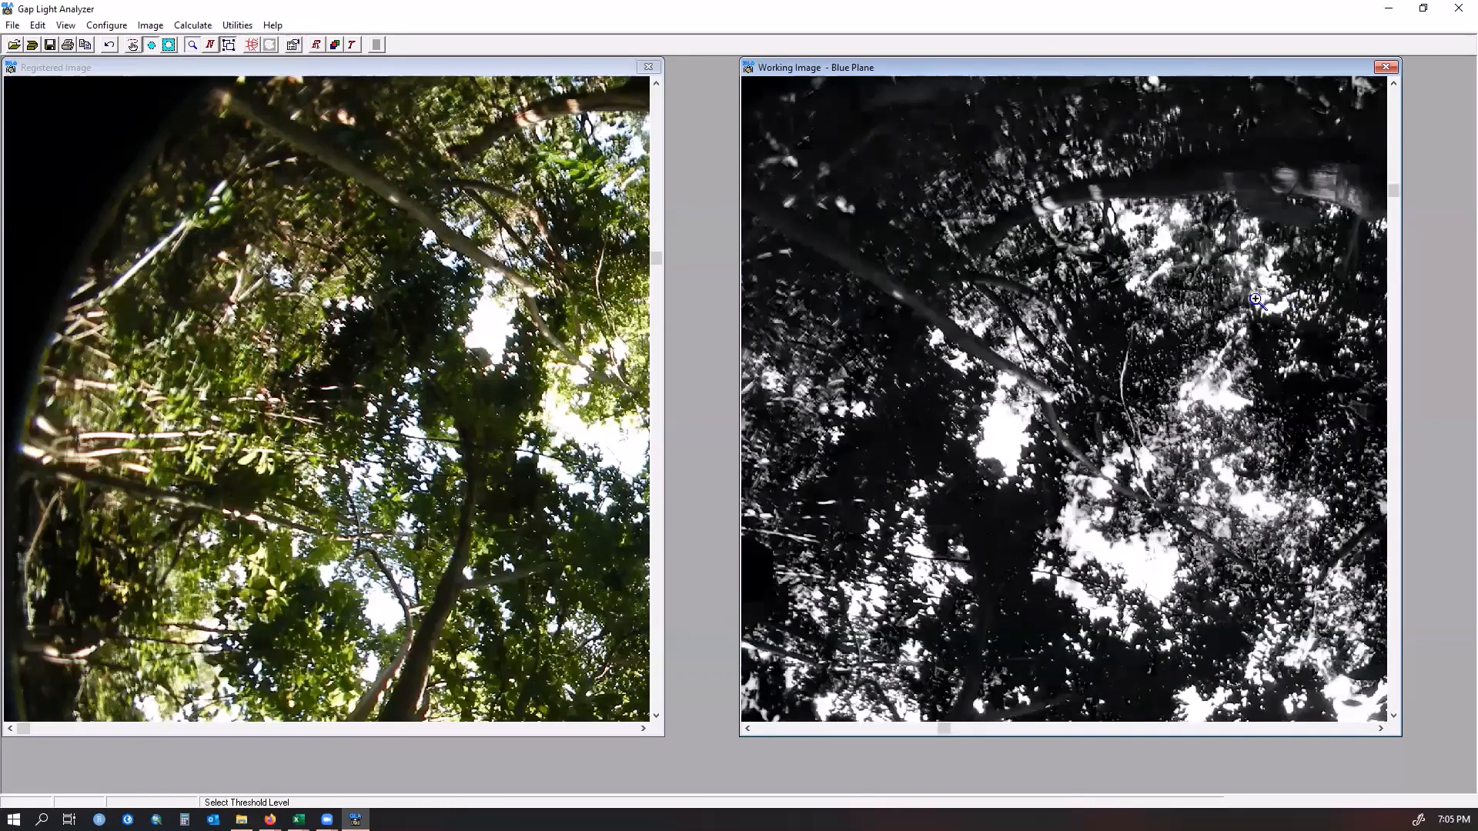
click(1204, 521)
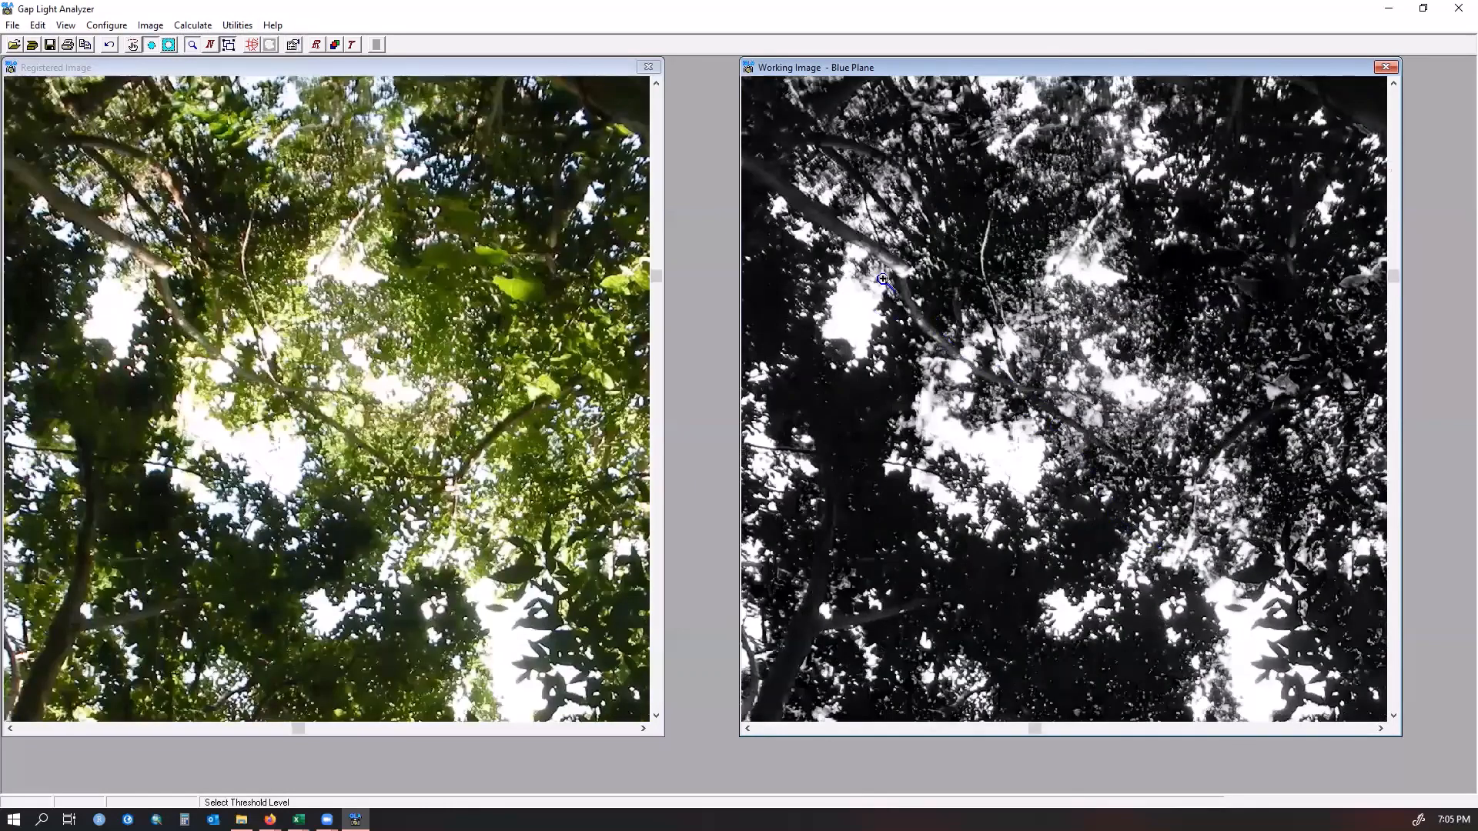